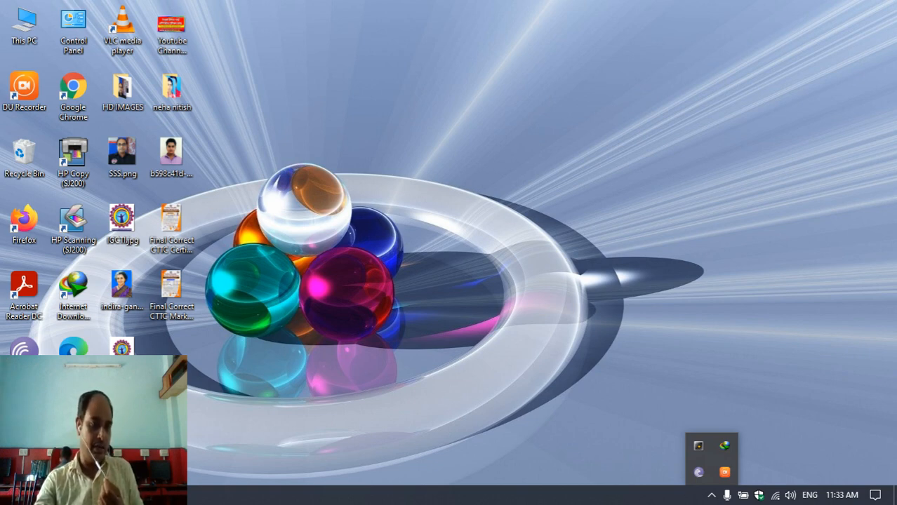
# Step: Open Microsoft Office Word 2007 from the Microsoft Office program group
pyautogui.press('super')
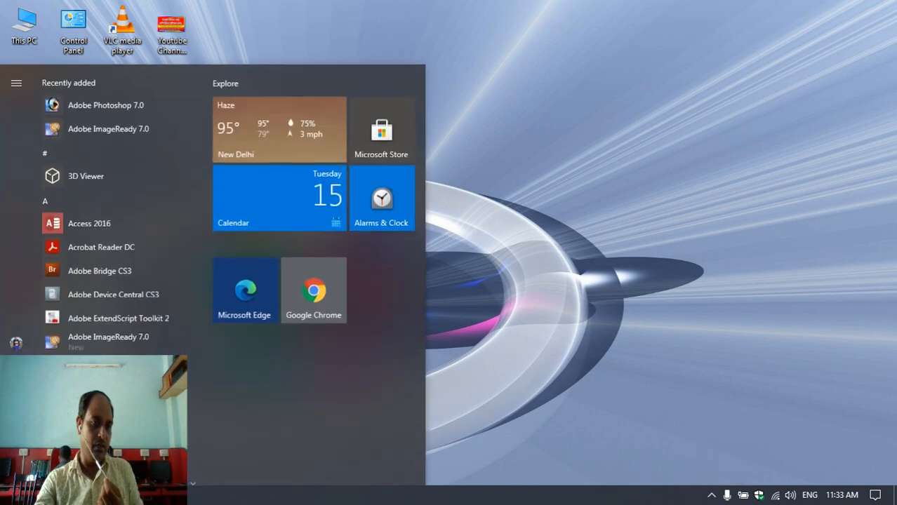
pyautogui.scroll(-15, 105, 211)
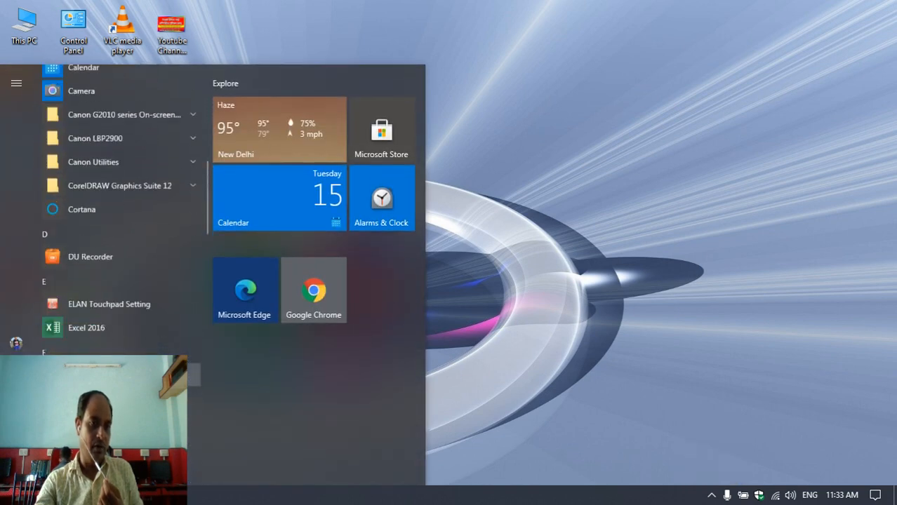
pyautogui.scroll(-5, 111, 315)
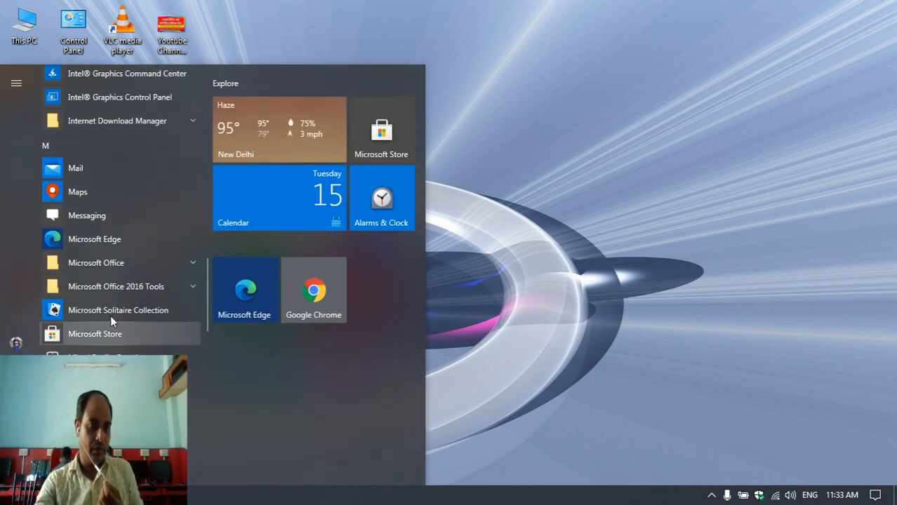
pyautogui.click(116, 265)
pyautogui.scroll(-6, 134, 295)
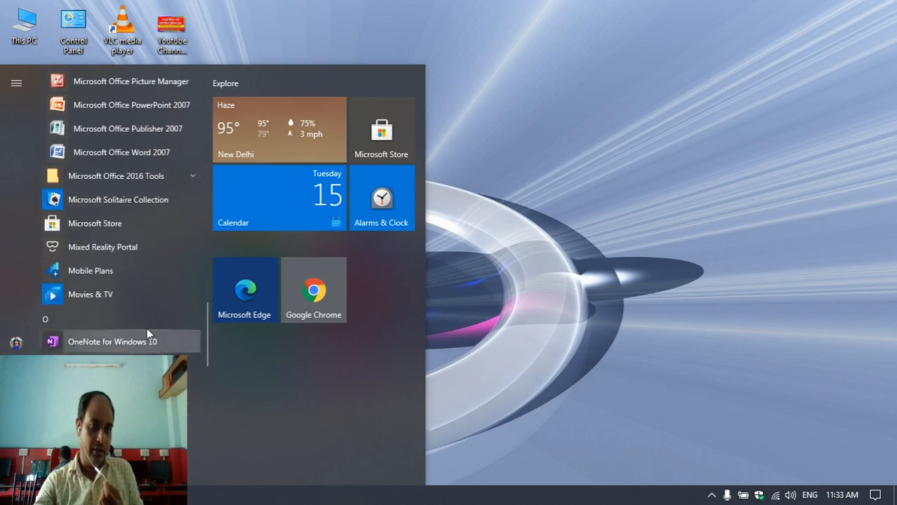
pyautogui.click(149, 156)
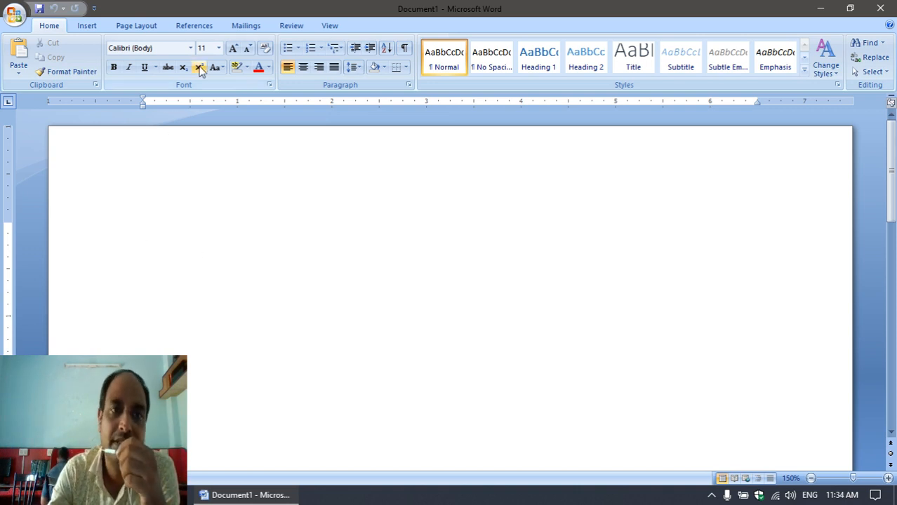
# Step: Set the document's paper size to A4 in the page setup
pyautogui.click(136, 25)
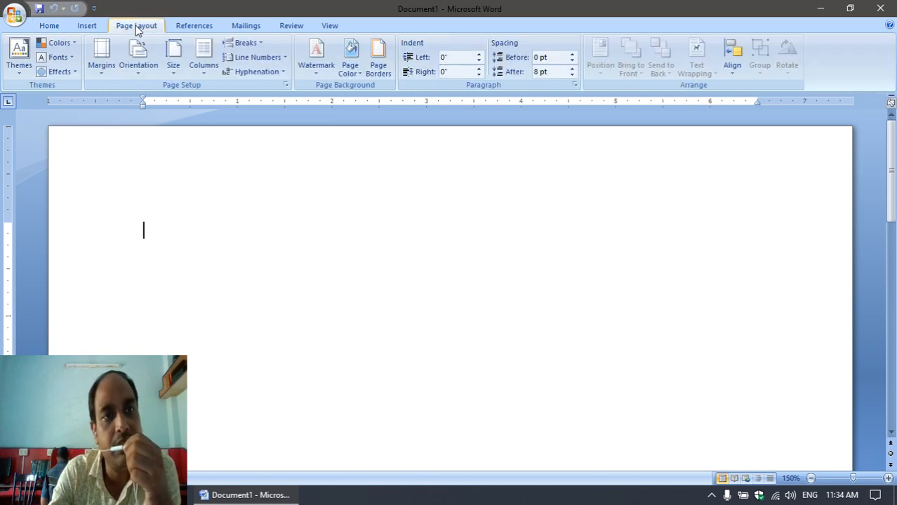
pyautogui.click(102, 65)
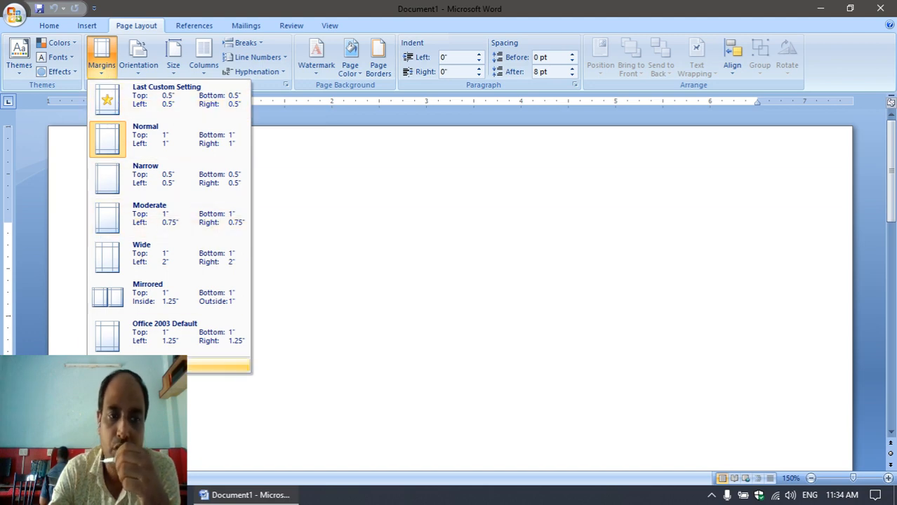
pyautogui.click(218, 365)
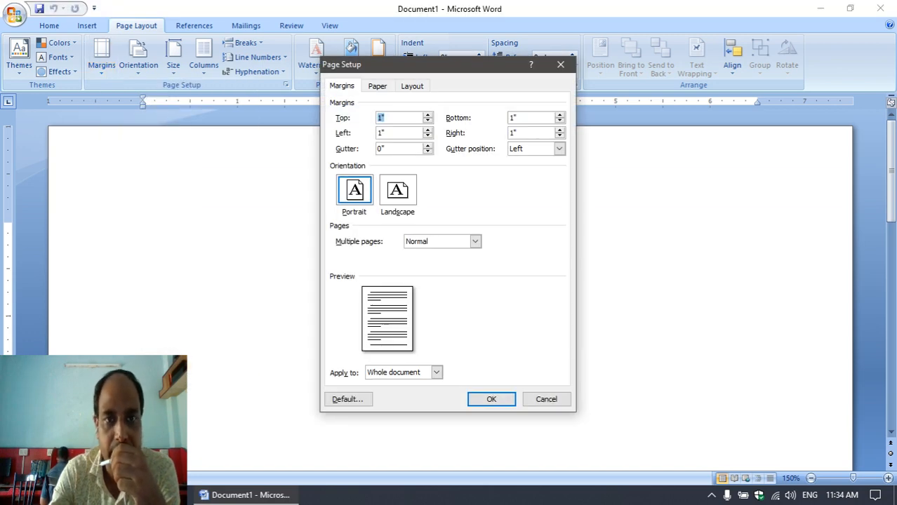
pyautogui.click(380, 87)
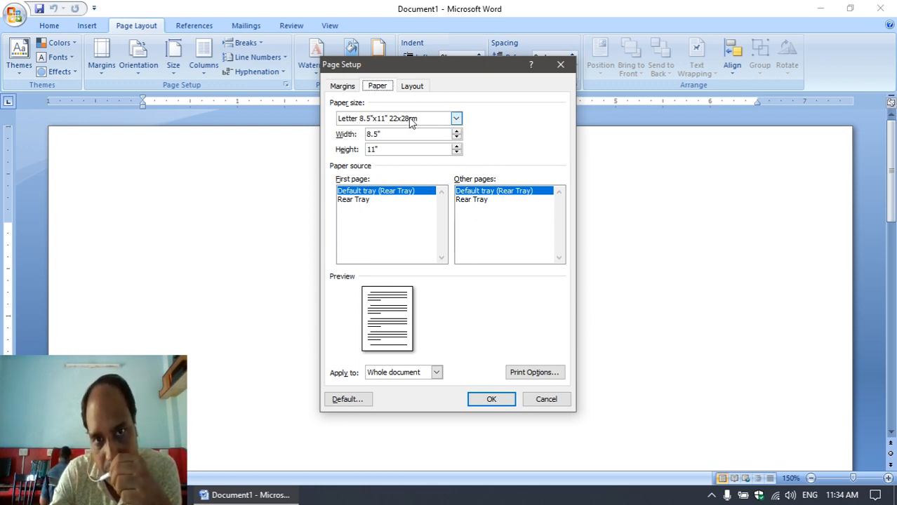
pyautogui.click(456, 119)
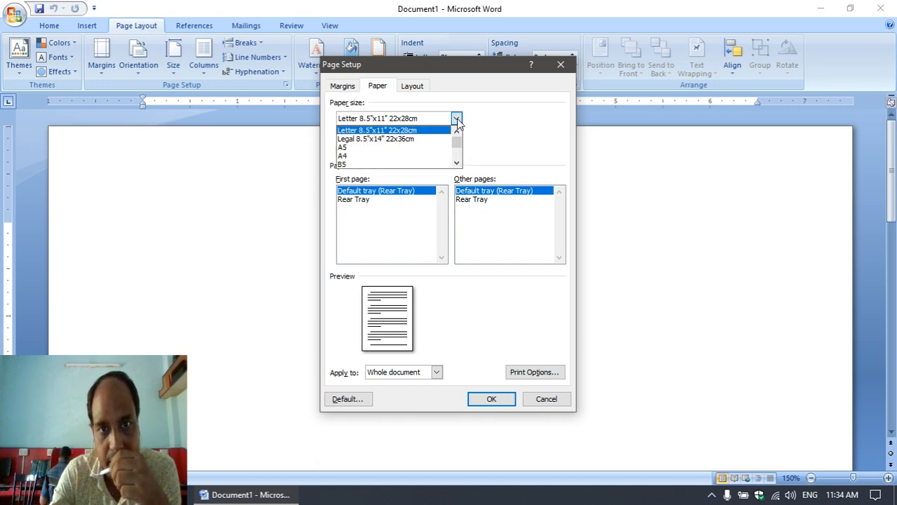
pyautogui.click(354, 156)
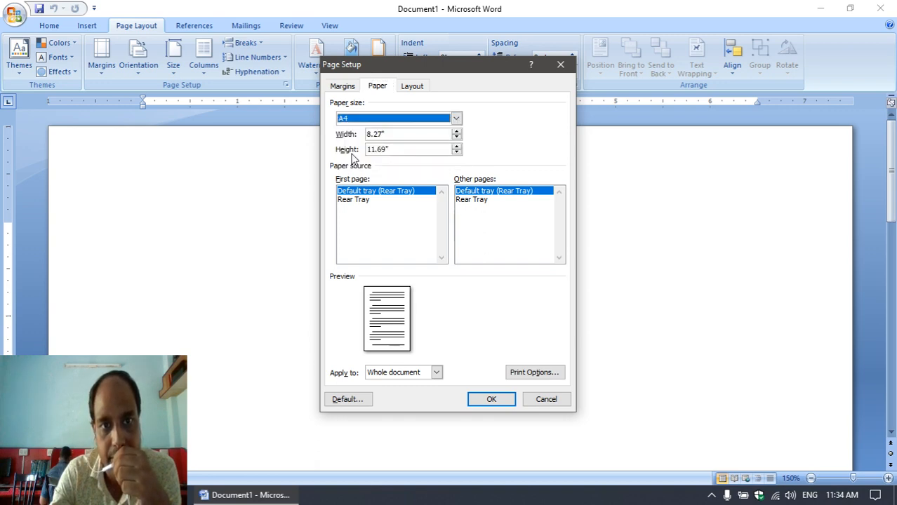
# Step: Set the top, bottom, left and right page margins to 0.5" and apply the page setup to the whole document
pyautogui.click(342, 86)
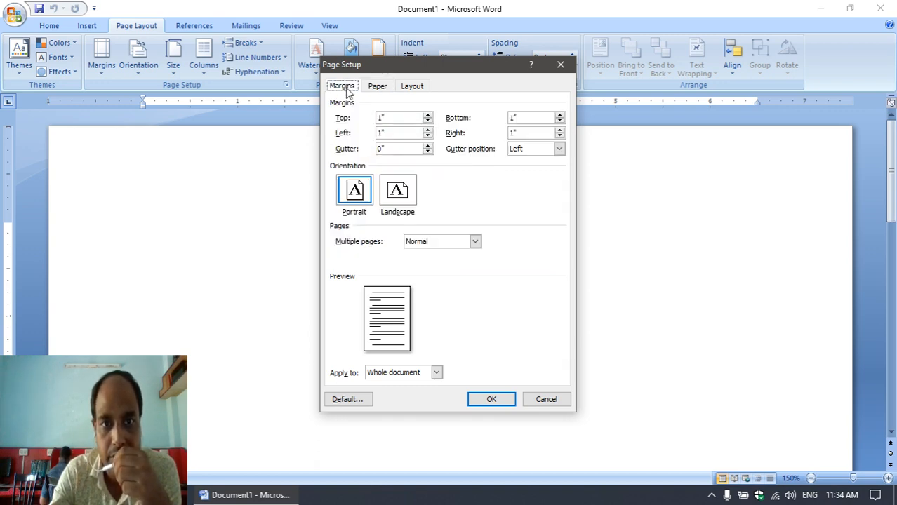
pyautogui.click(428, 122)
pyautogui.click(428, 122)
pyautogui.click(428, 122)
pyautogui.click(428, 122)
pyautogui.click(428, 122)
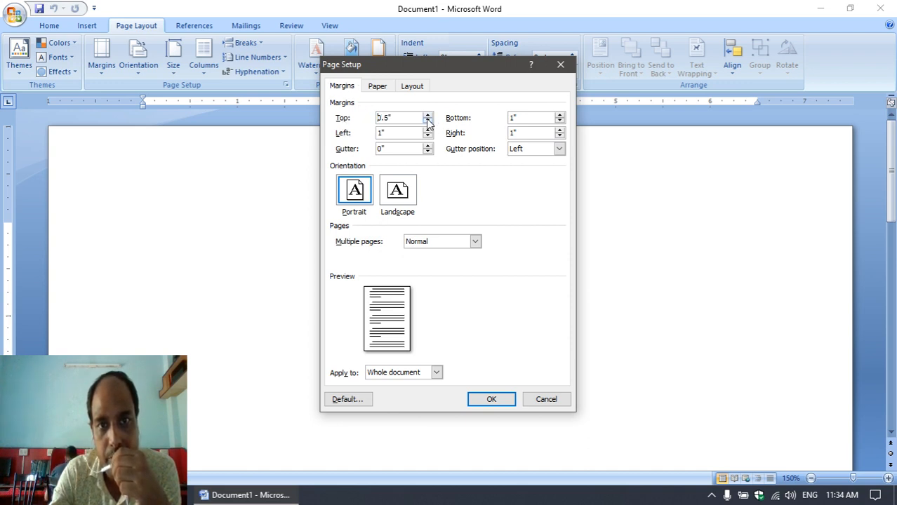
pyautogui.click(560, 122)
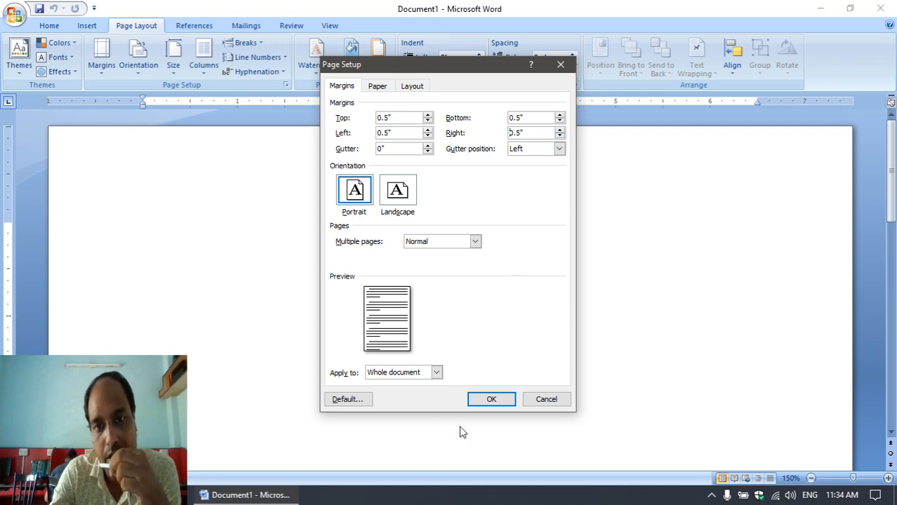
pyautogui.click(492, 400)
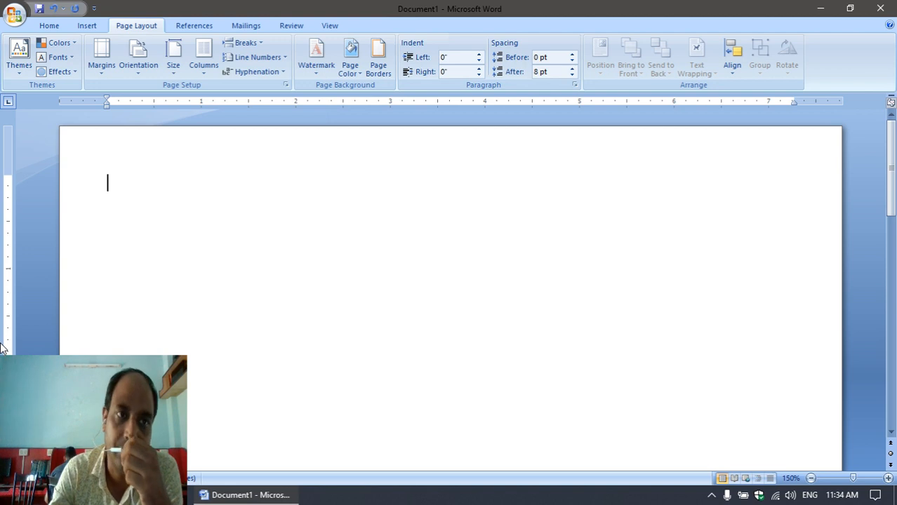
# Step: Generate sample paragraphs at the start of the document with =RAND()
pyautogui.click(49, 26)
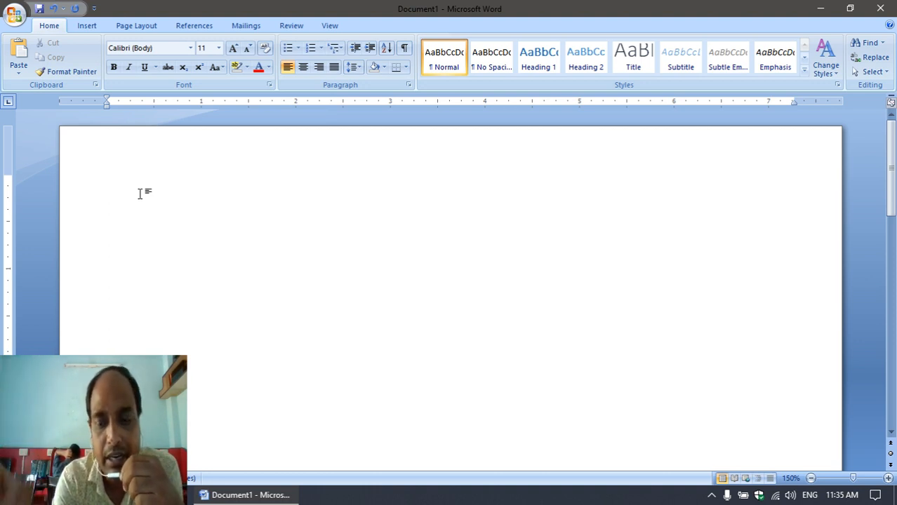
pyautogui.write('=')
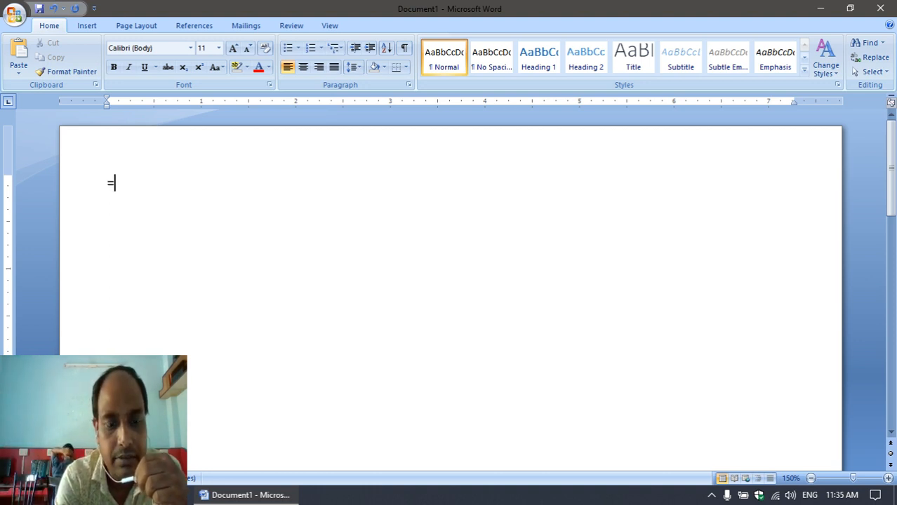
pyautogui.write('RAND')
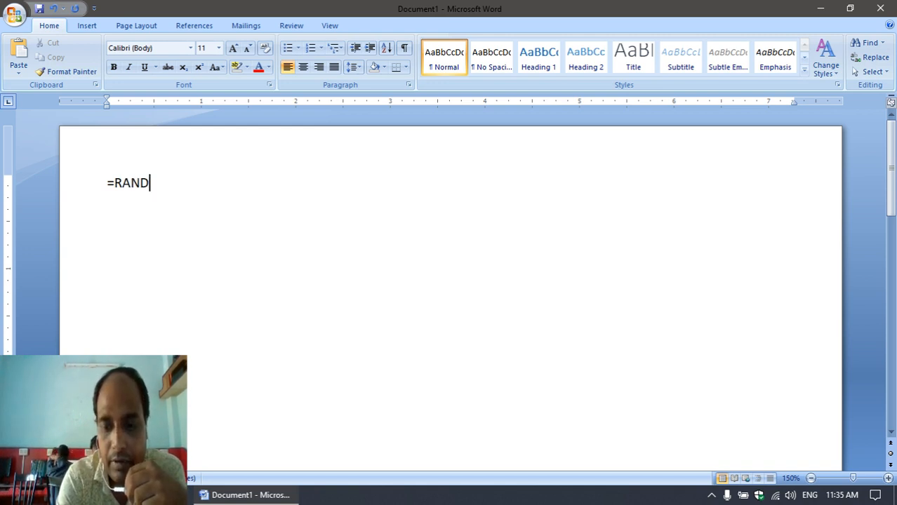
pyautogui.write('()')
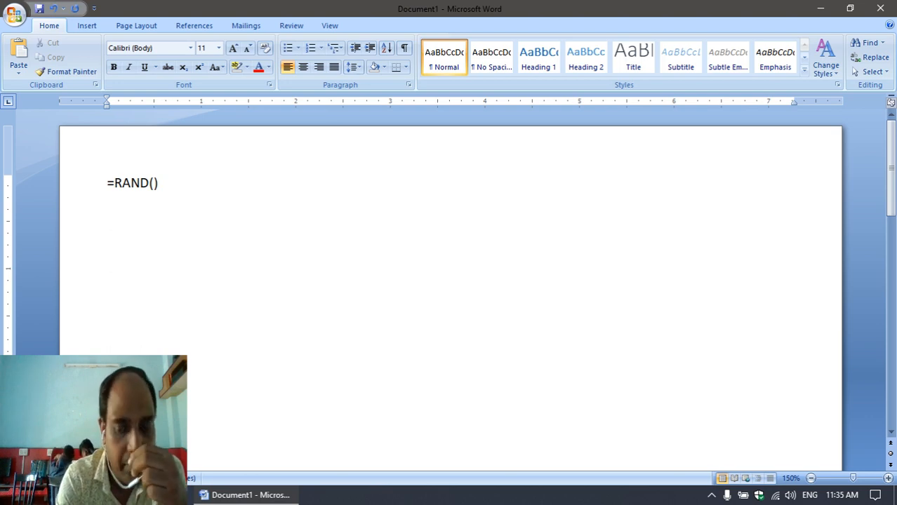
pyautogui.press('Return')
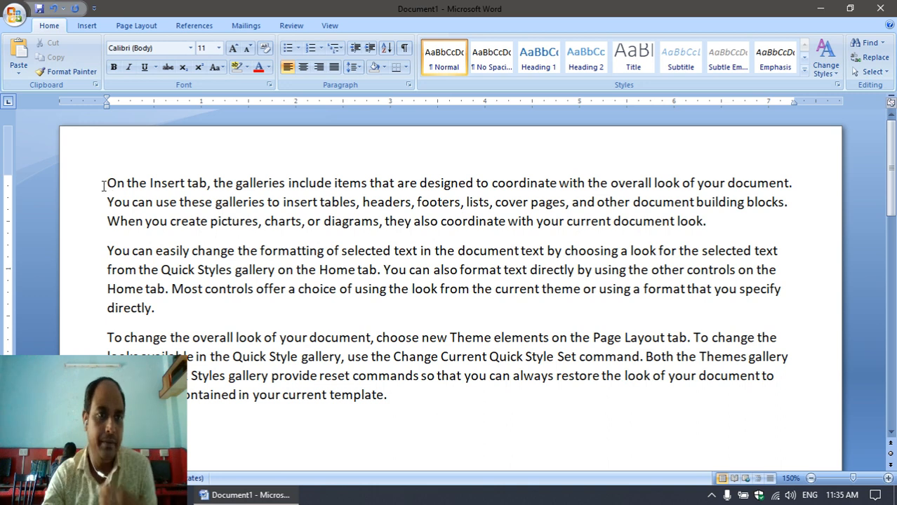
# Step: Copy the three sample paragraphs and paste them directly below the originals
pyautogui.moveTo(107, 183); pyautogui.dragTo(386, 395)
pyautogui.hotkey('ctrl', 'c')
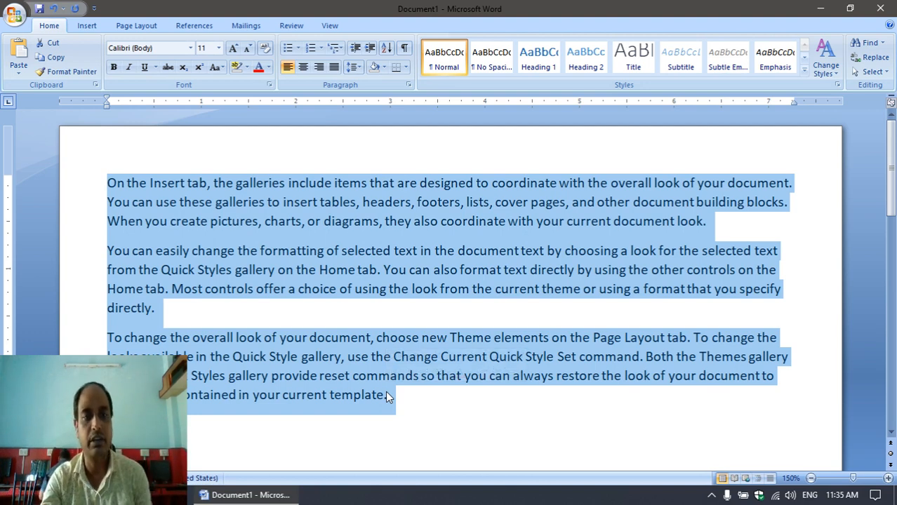
pyautogui.scroll(-3, 379, 421)
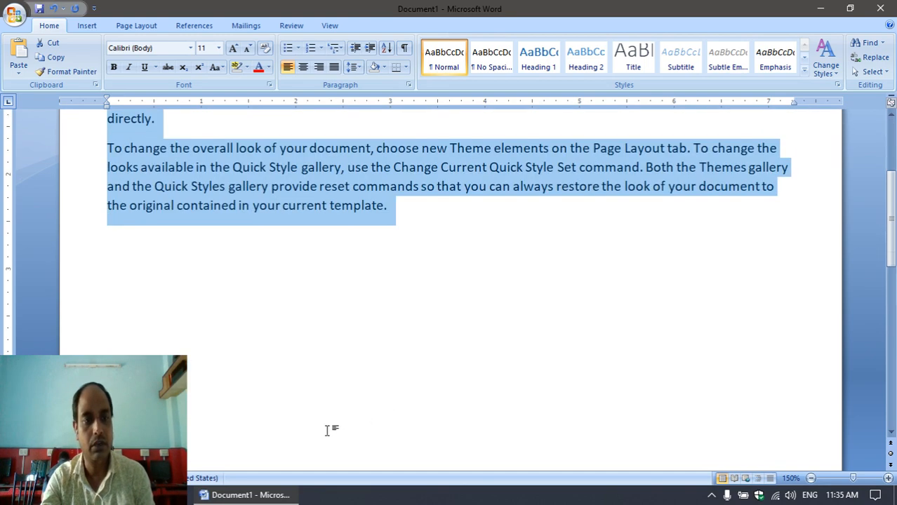
pyautogui.click(120, 237)
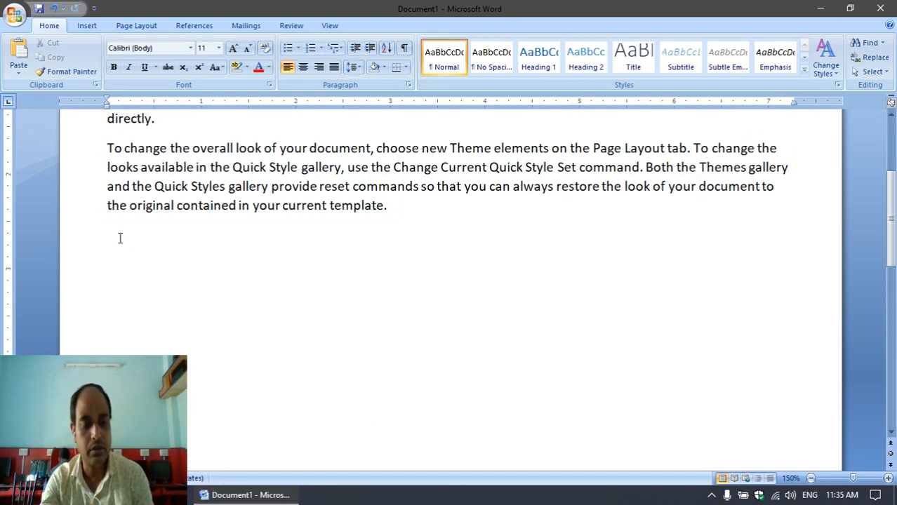
pyautogui.hotkey('ctrl', 'v')
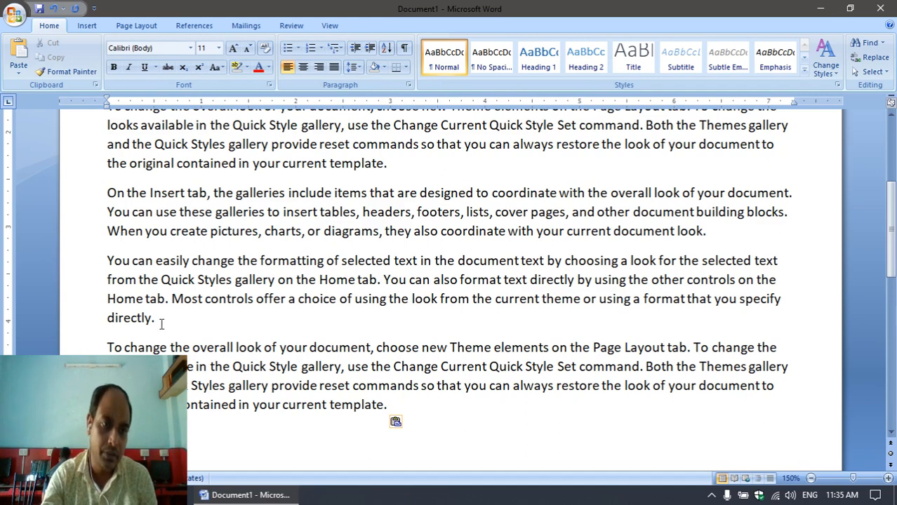
# Step: Copy all the text in the document and paste it on the empty line after the last paragraph
pyautogui.scroll(5, 160, 240)
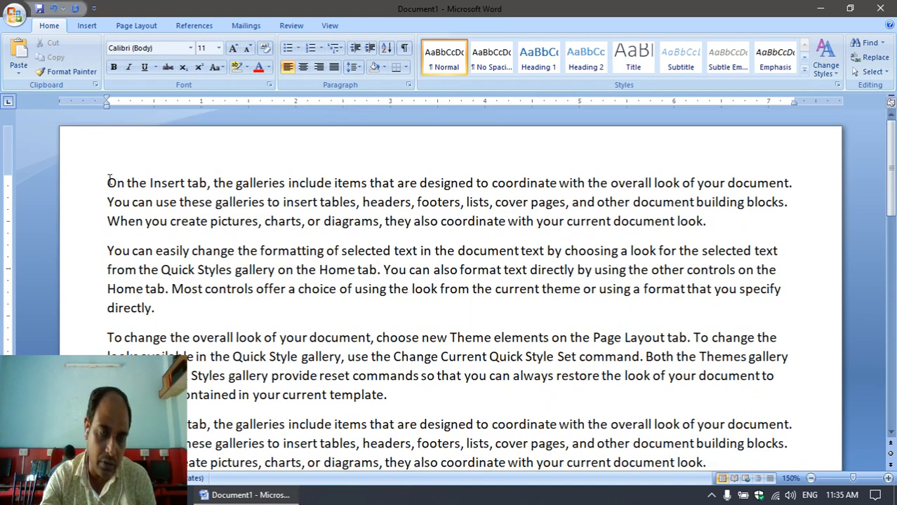
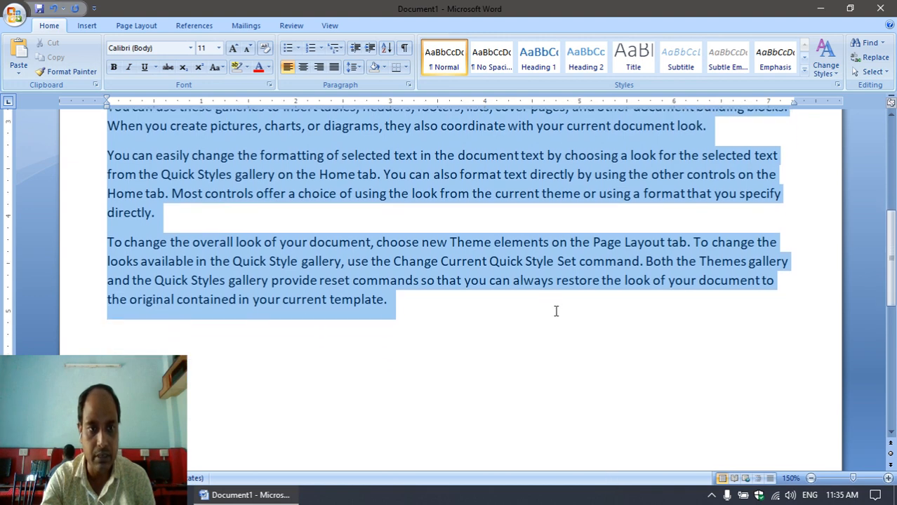
pyautogui.click(452, 334)
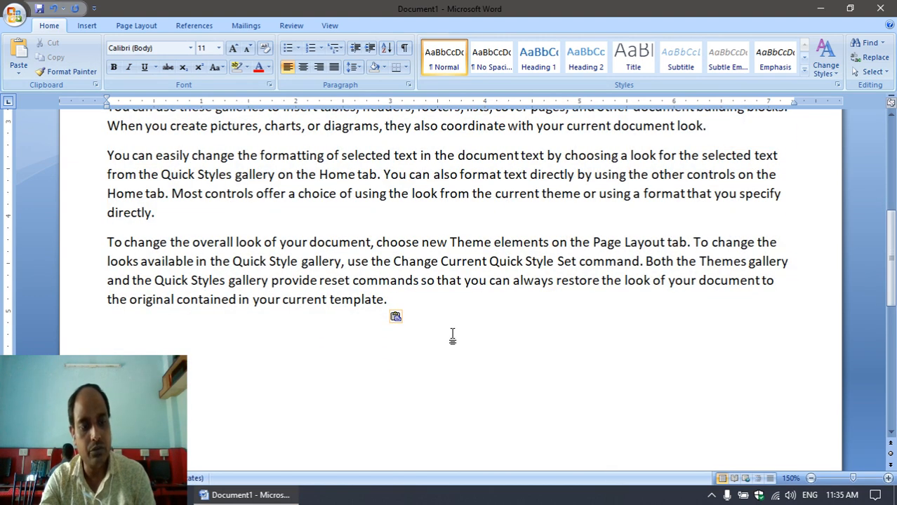
pyautogui.hotkey('ctrl', 'a')
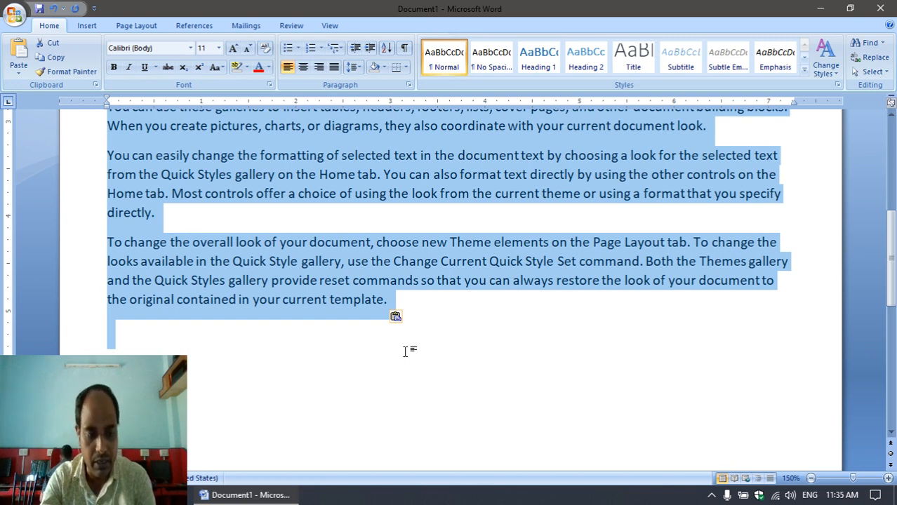
pyautogui.click(107, 328)
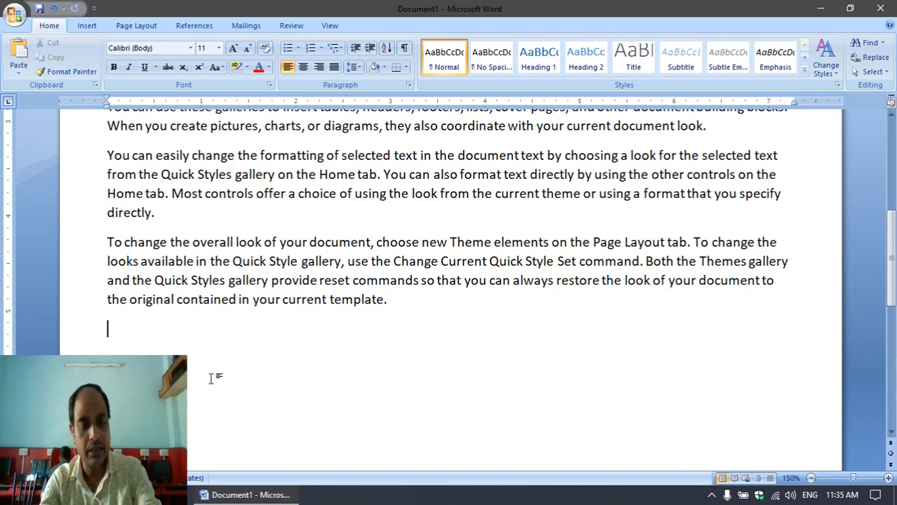
pyautogui.scroll(1, 210, 379)
pyautogui.write('On the Insert tab, the galleries include items that are designed to coordinate with the overall look of your document. You can use these galleries to insert tables, headers, footers, lists, cover pages, and other document building blocks. When you create pictures, charts, or diagrams, they also coordinate with your current document look. You can easily change the formatting of selected text in the document text by choosing a look for the selected text from the Quick Styles gallery on the Home tab. You can also format text directly by using the other controls on the Home tab. Most controls offer a choice of using the look from the current theme or using a format that you specify directly. To change the overall look of your document, choose new Theme elements on the Page Layout tab. To change the looks available in the Quick Style gallery, use the Change Current Quick Style Set command. Both the Themes gallery and the Quick Styles gallery provide reset commands so that you can always restore the look of your document to the original contained in your current template.')
pyautogui.scroll(-1, 329, 395)
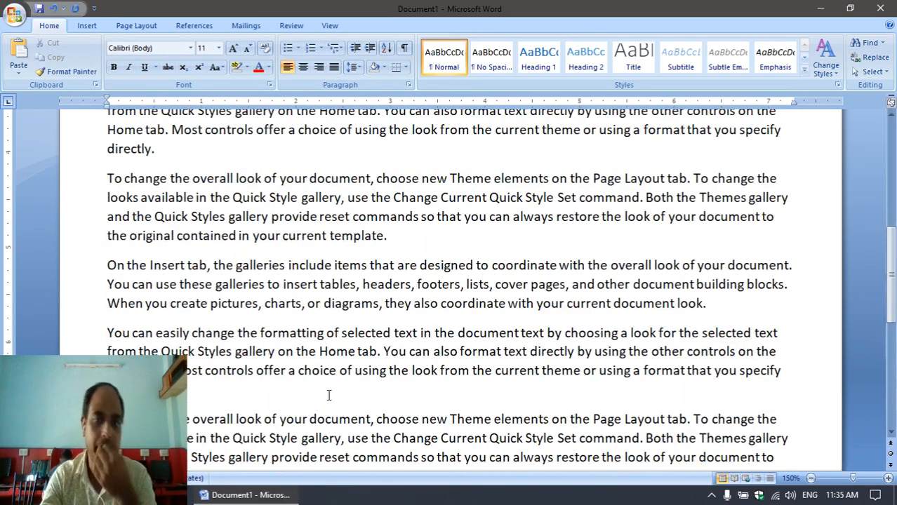
# Step: Select all the text in the document and justify it
pyautogui.scroll(3, 329, 395)
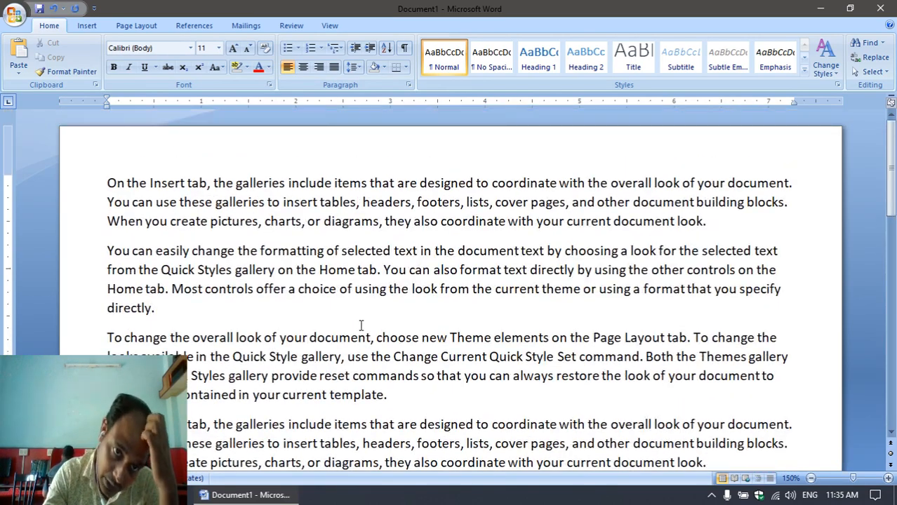
pyautogui.scroll(-5, 361, 325)
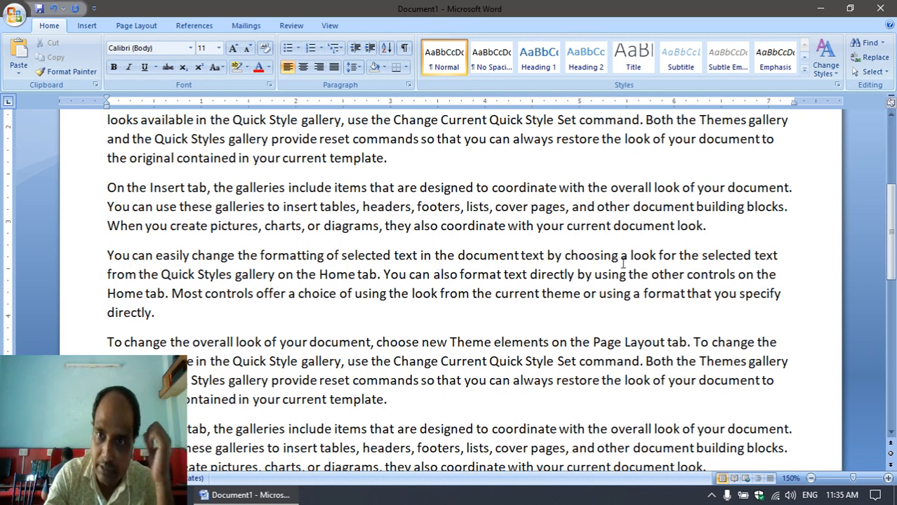
pyautogui.scroll(-2, 623, 262)
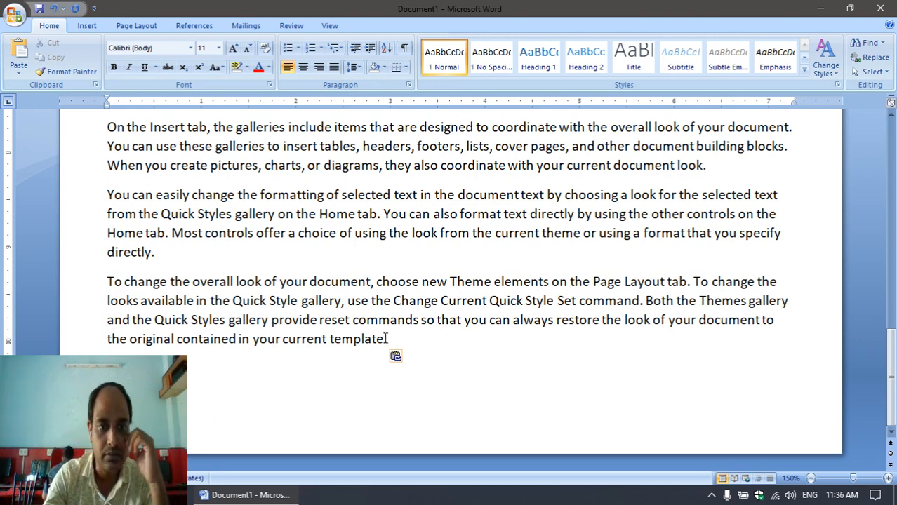
pyautogui.moveTo(385, 339); pyautogui.dragTo(372, 342)
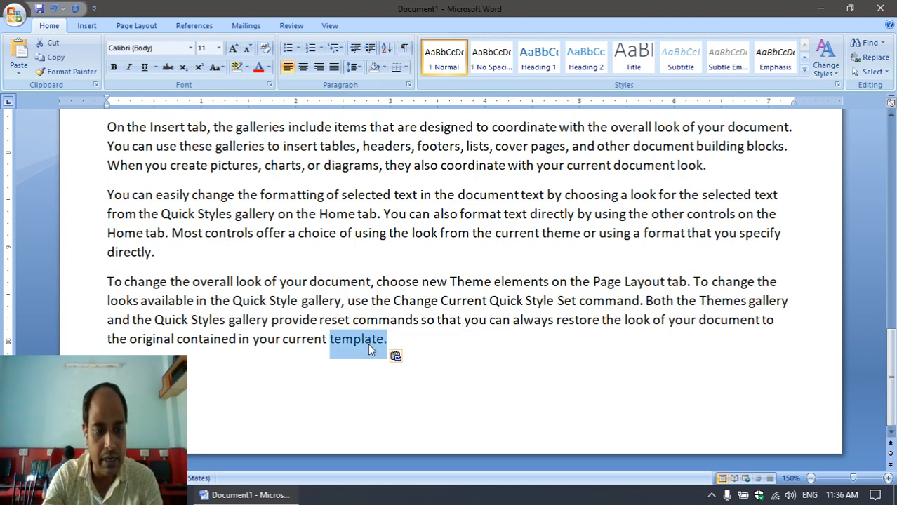
pyautogui.hotkey('ctrl', 'a')
pyautogui.scroll(6, 368, 343)
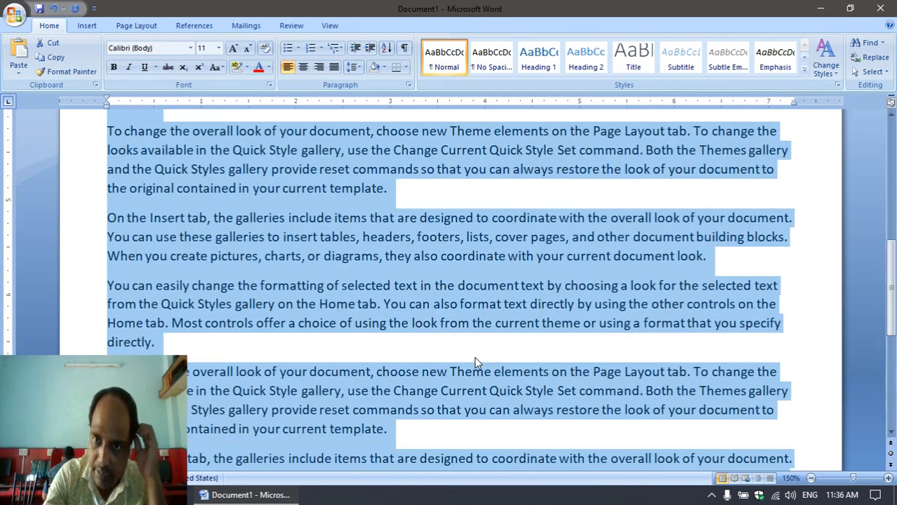
pyautogui.scroll(5, 475, 363)
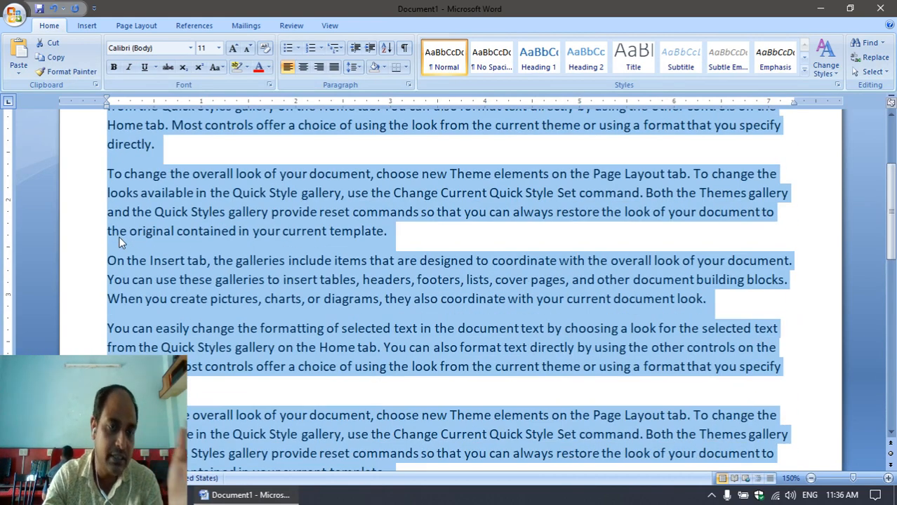
pyautogui.scroll(5, 119, 236)
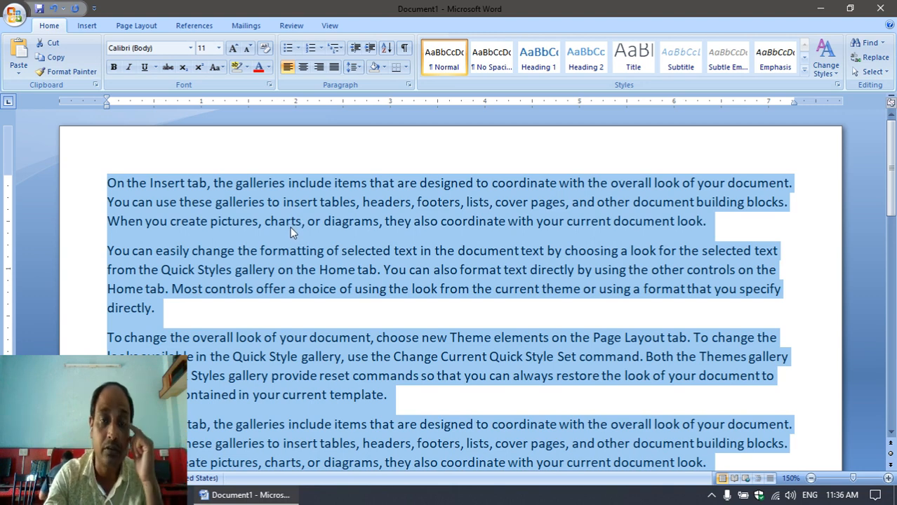
pyautogui.click(334, 67)
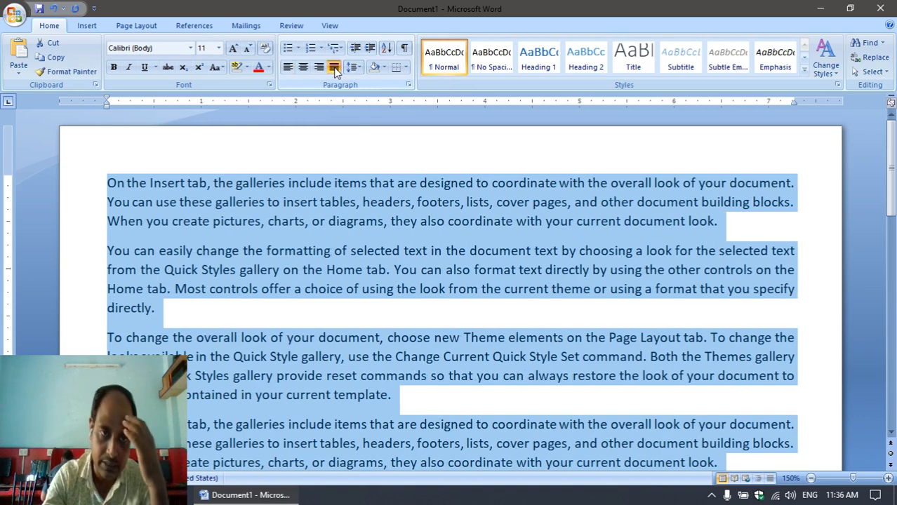
# Step: Try centre and right alignment on all the selected text, ending with justified alignment
pyautogui.scroll(-5, 387, 279)
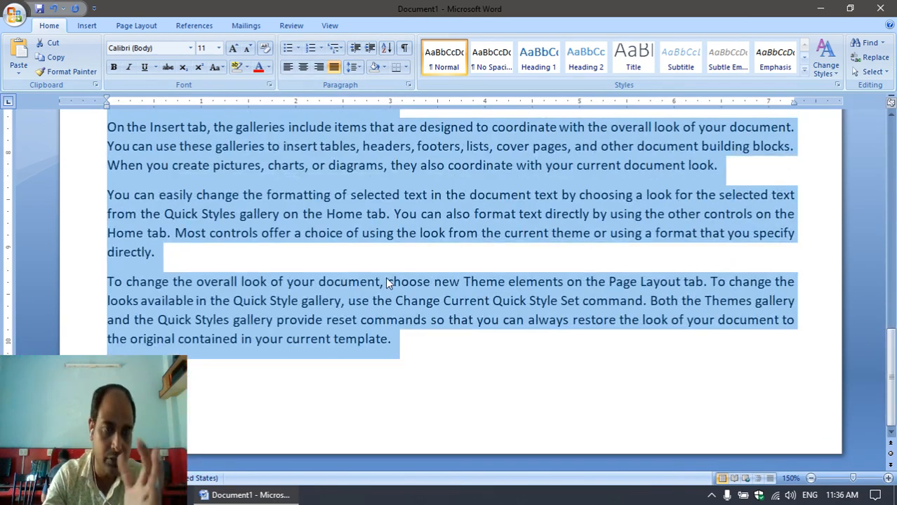
pyautogui.scroll(3, 457, 252)
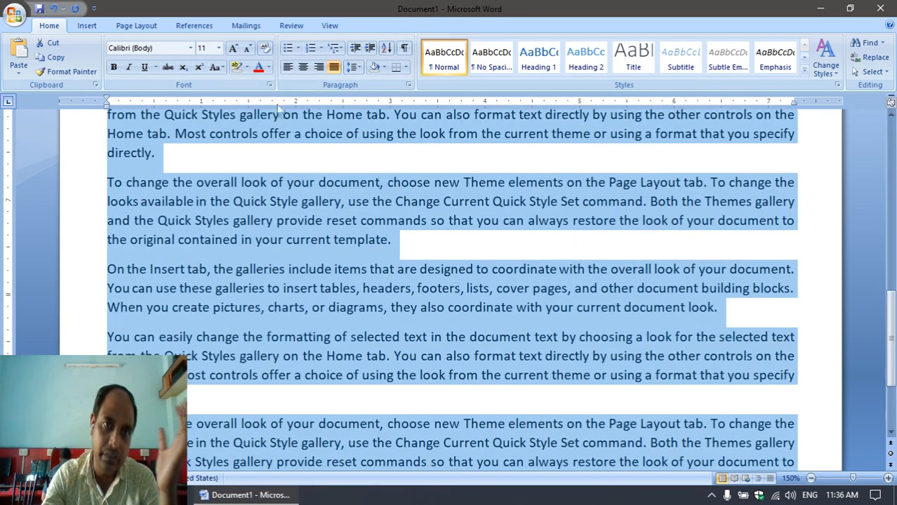
pyautogui.click(303, 68)
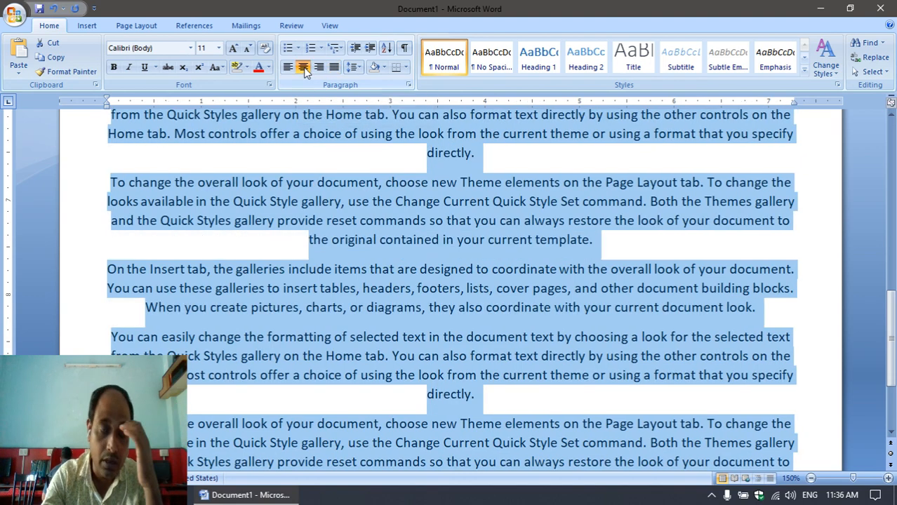
pyautogui.click(319, 69)
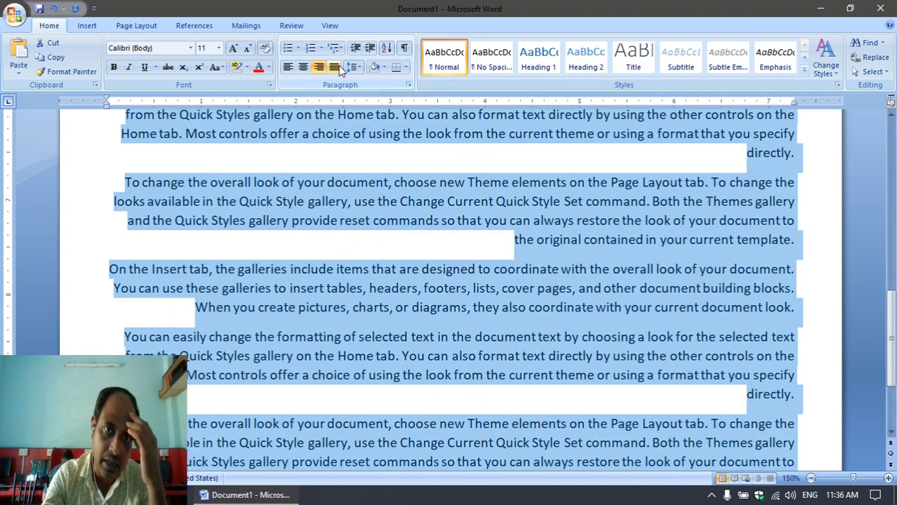
pyautogui.click(334, 67)
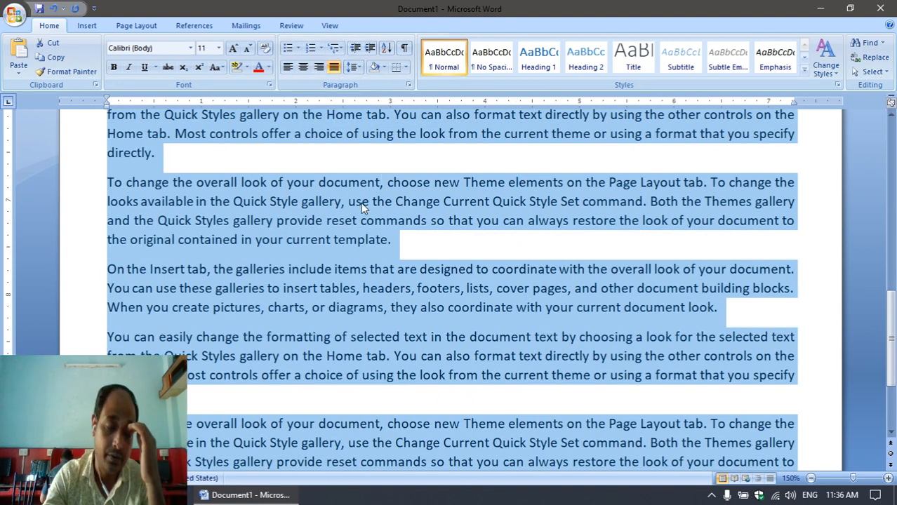
# Step: Make all the text in the document bold and italic
pyautogui.scroll(3, 304, 274)
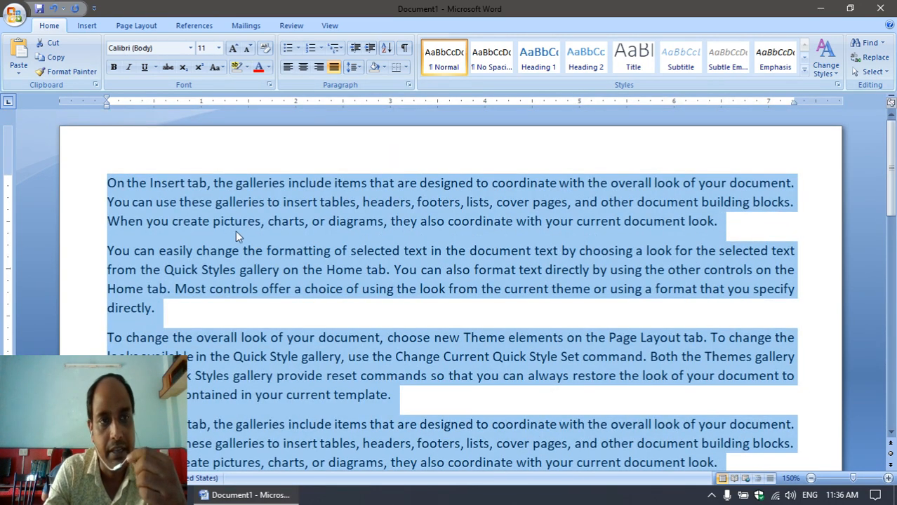
pyautogui.click(115, 71)
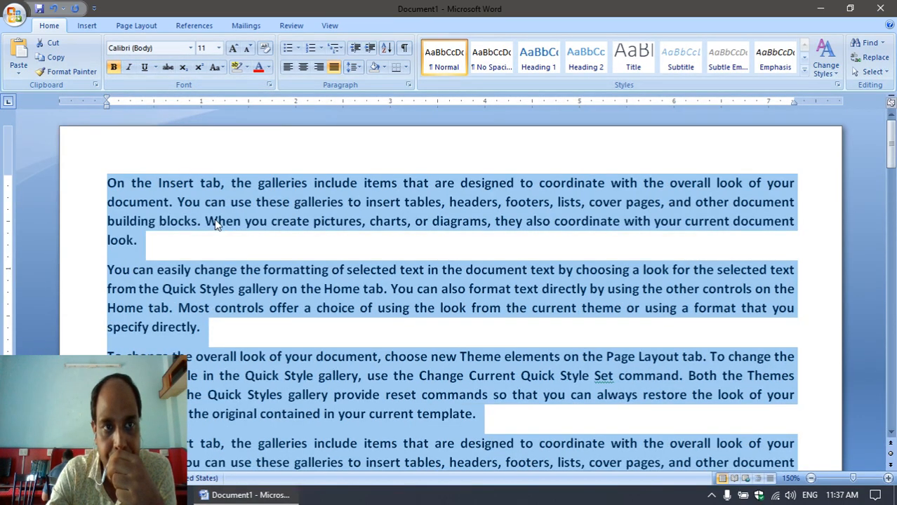
pyautogui.click(127, 68)
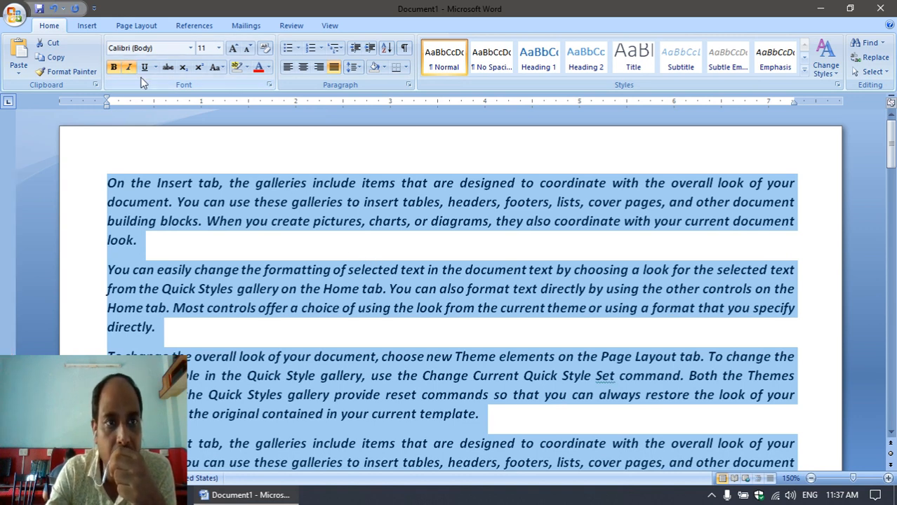
pyautogui.click(205, 209)
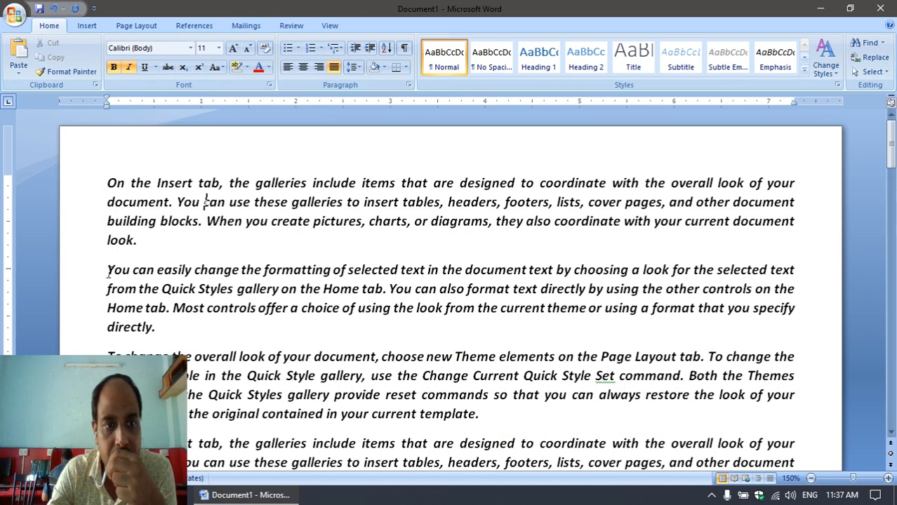
# Step: Underline the first line of the second paragraph
pyautogui.moveTo(109, 270); pyautogui.dragTo(795, 266)
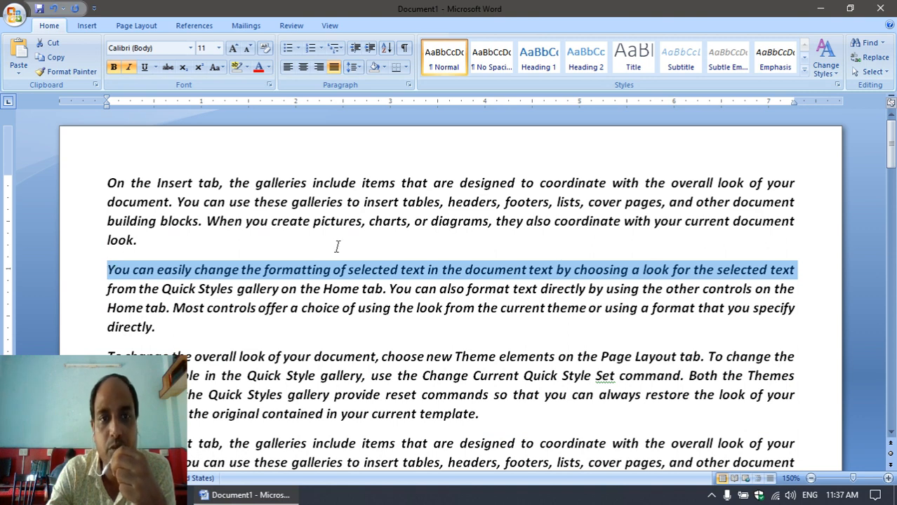
pyautogui.click(146, 68)
pyautogui.scroll(-3, 523, 328)
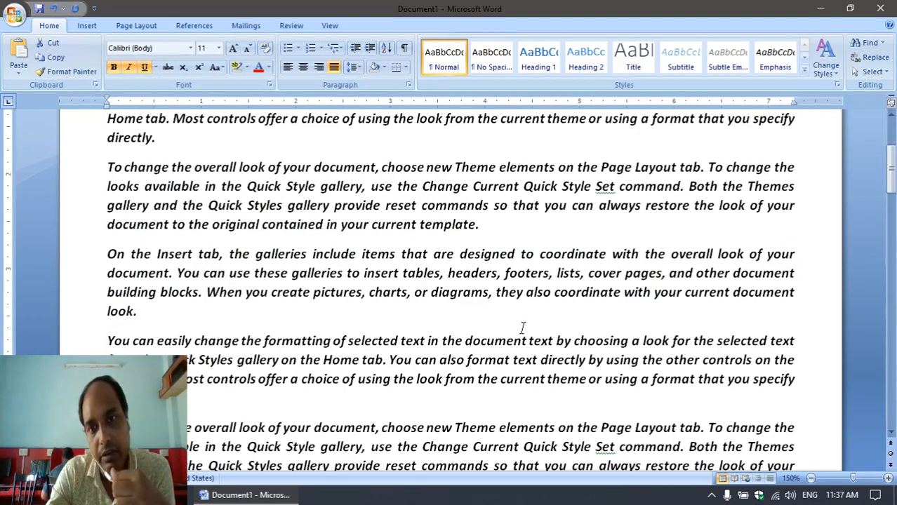
pyautogui.click(178, 321)
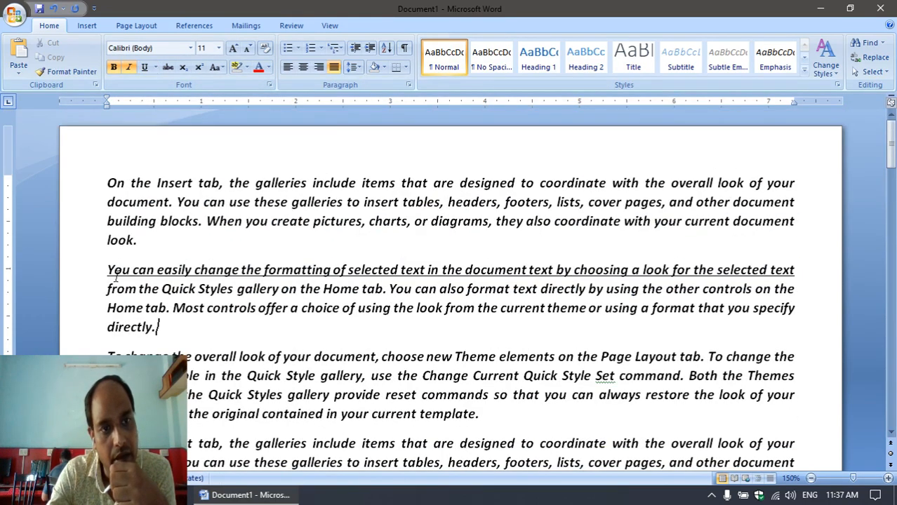
# Step: Remove the underline from the first line of the second paragraph
pyautogui.moveTo(109, 268); pyautogui.dragTo(801, 256)
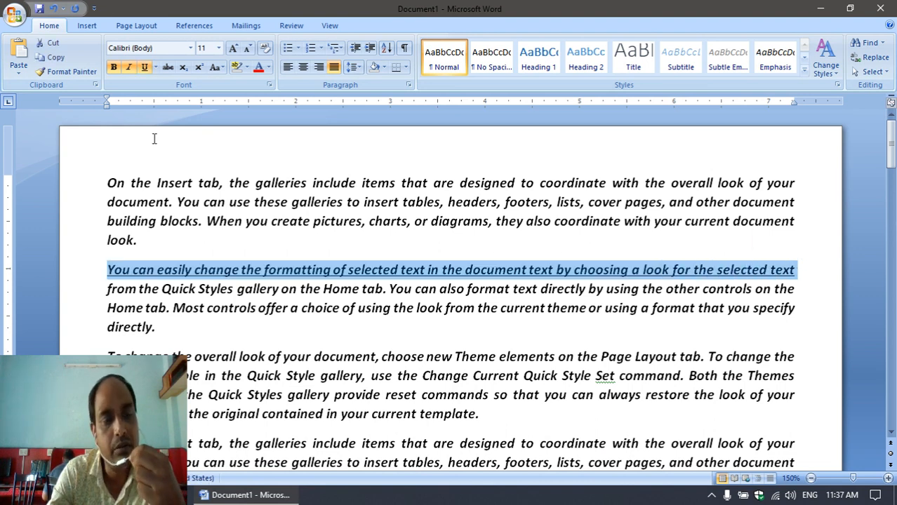
pyautogui.click(144, 70)
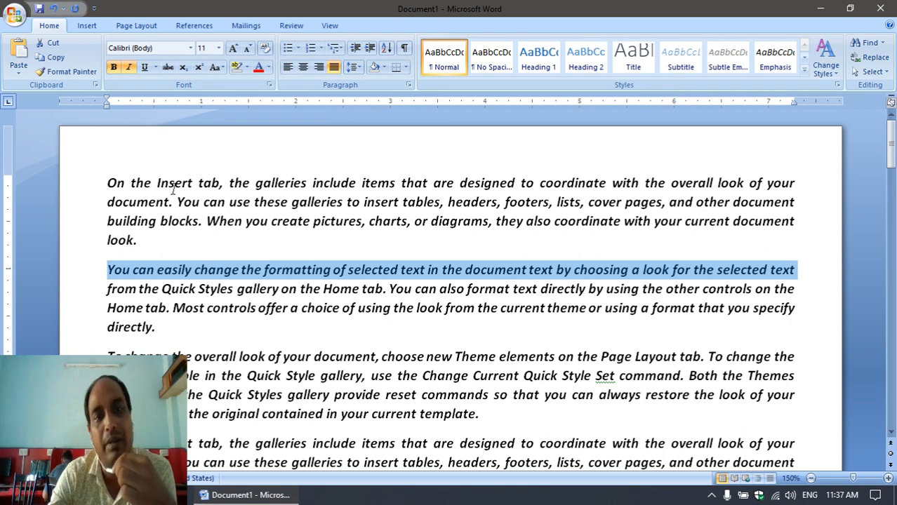
pyautogui.click(199, 222)
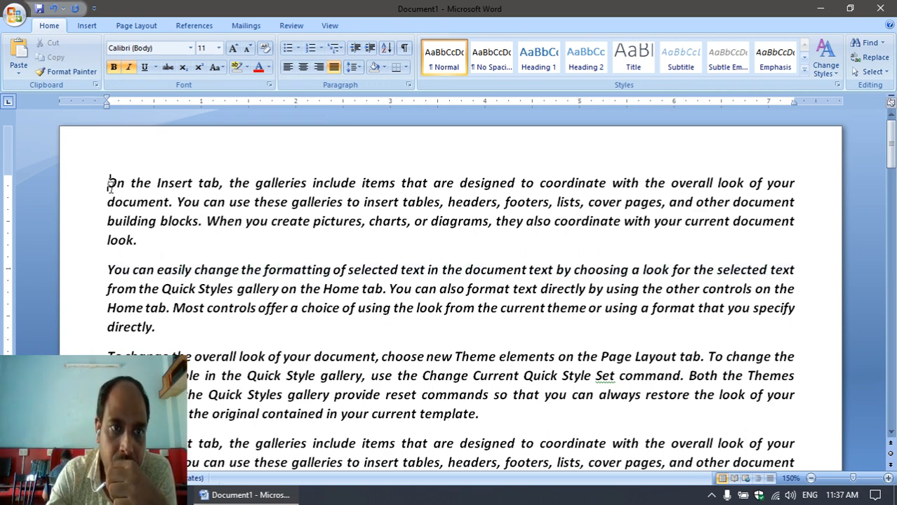
# Step: Change the font colour of the whole first paragraph to the standard purple
pyautogui.moveTo(107, 182); pyautogui.dragTo(175, 258)
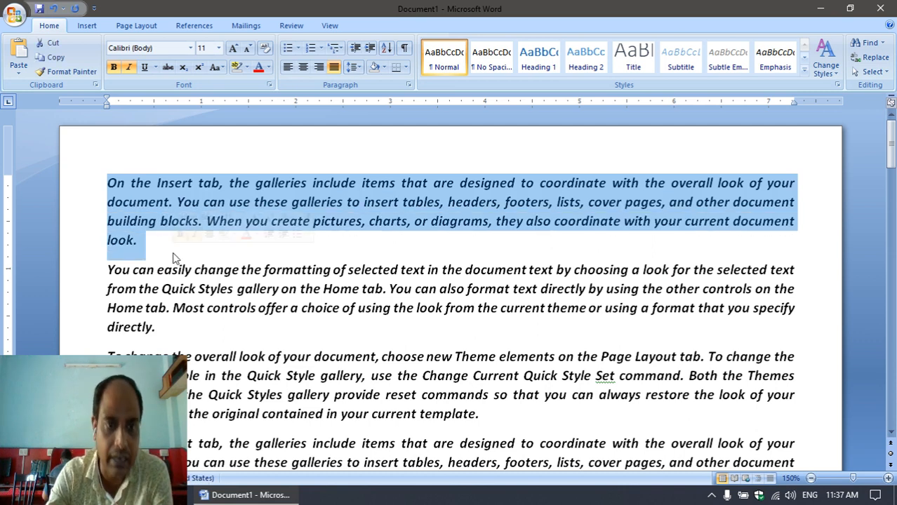
pyautogui.click(113, 184)
pyautogui.moveTo(108, 182); pyautogui.dragTo(166, 233)
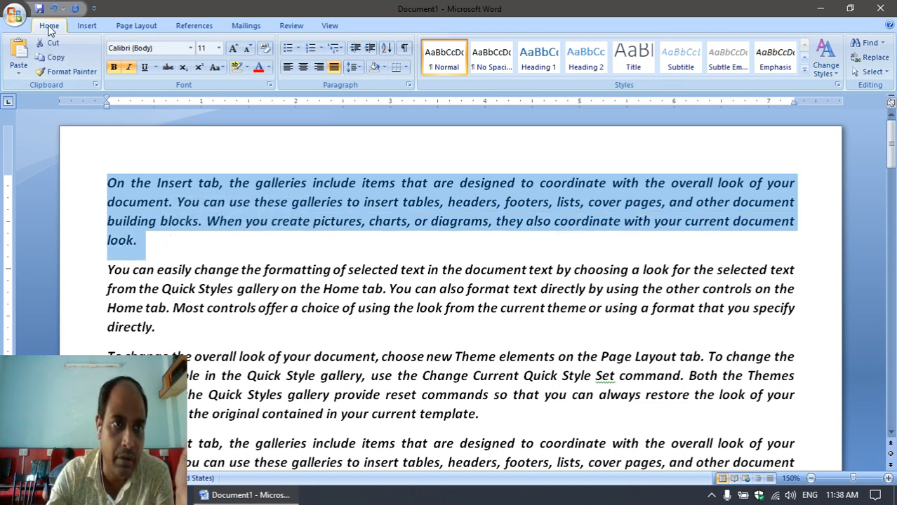
pyautogui.click(268, 68)
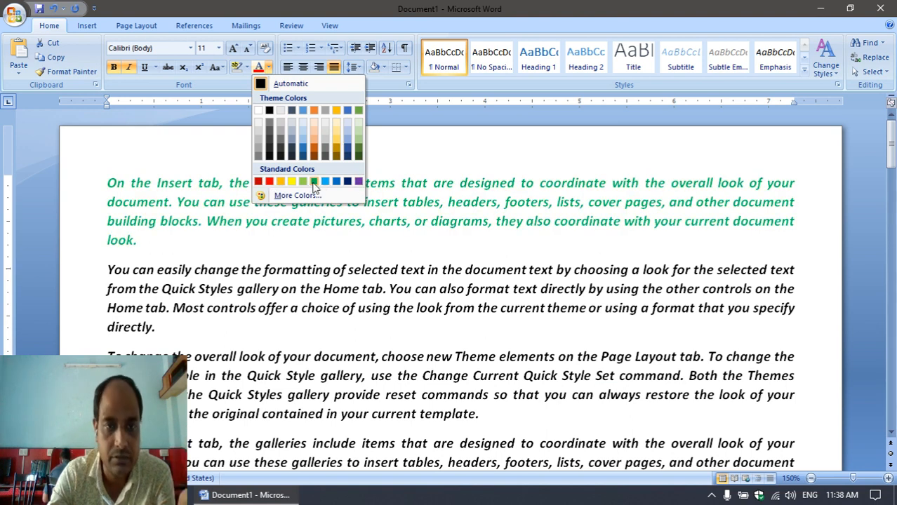
pyautogui.click(358, 182)
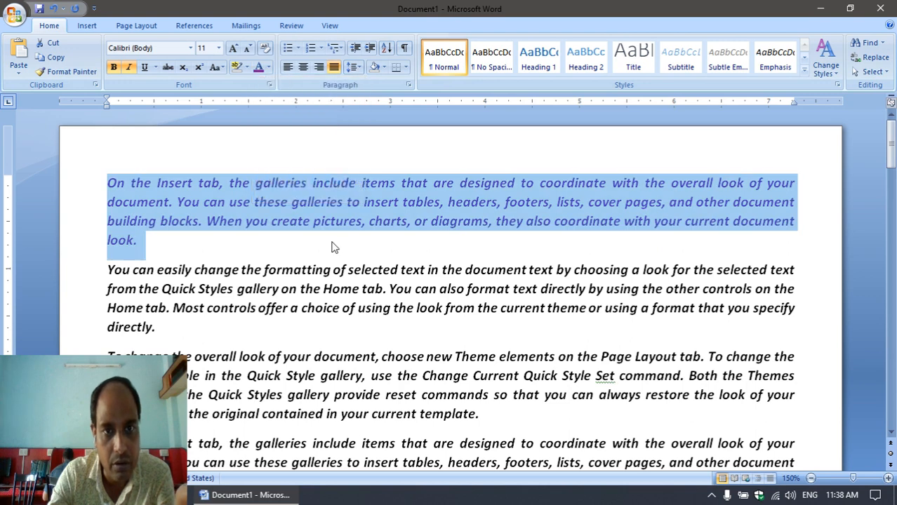
pyautogui.click(333, 244)
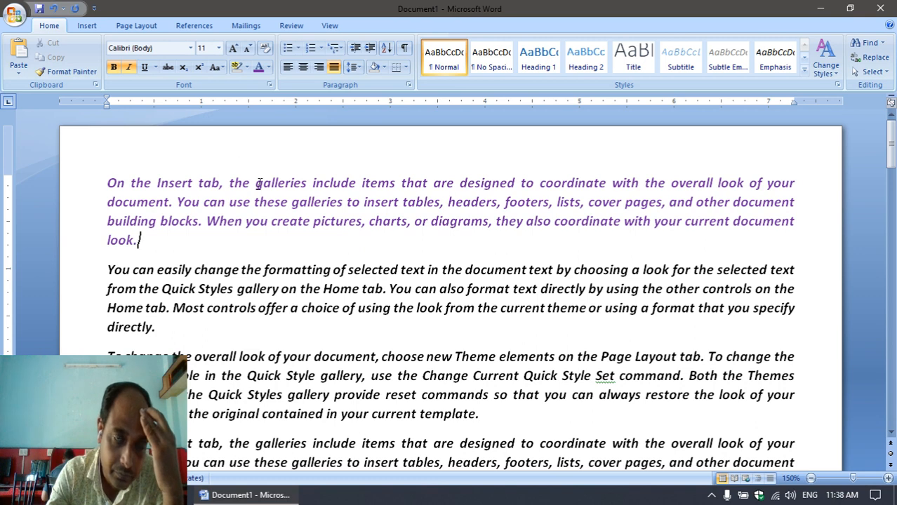
# Step: Highlight the first sentence of the fourth paragraph, "On the Insert tab, ... of your document.", in Bright Green
pyautogui.scroll(-1, 258, 183)
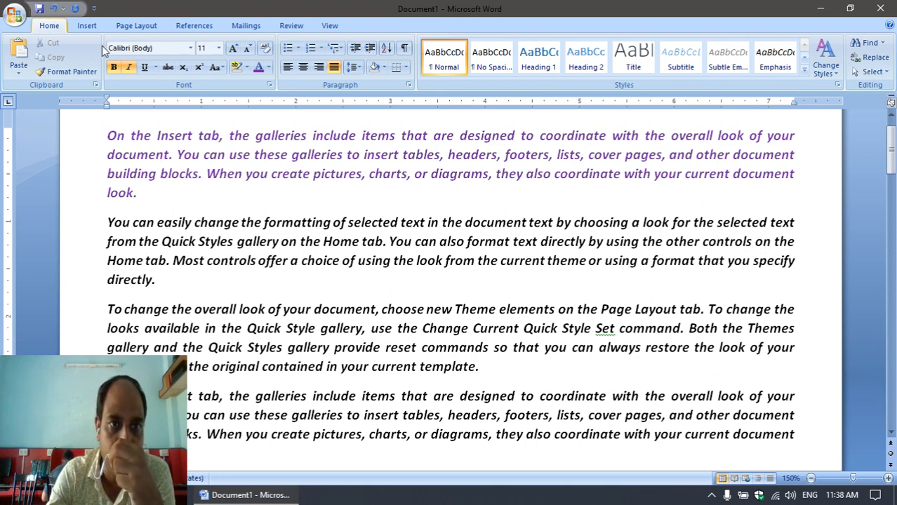
pyautogui.click(246, 68)
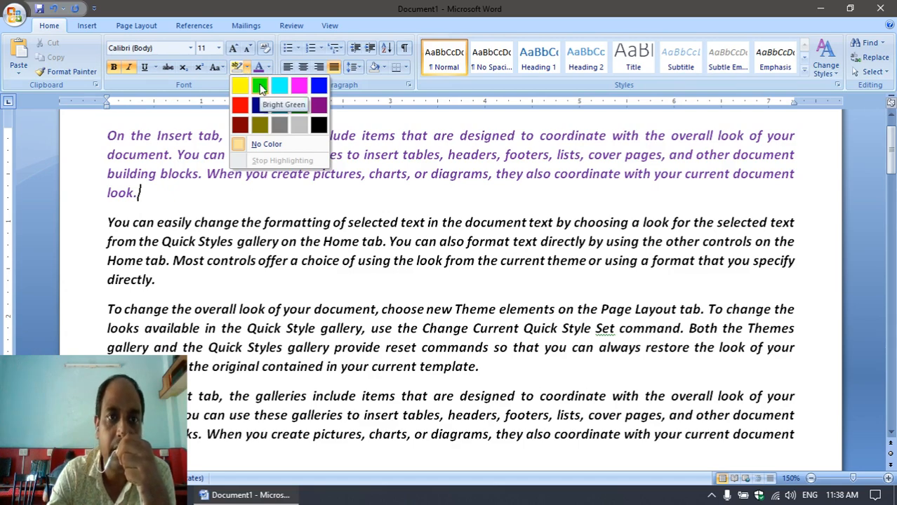
pyautogui.click(260, 87)
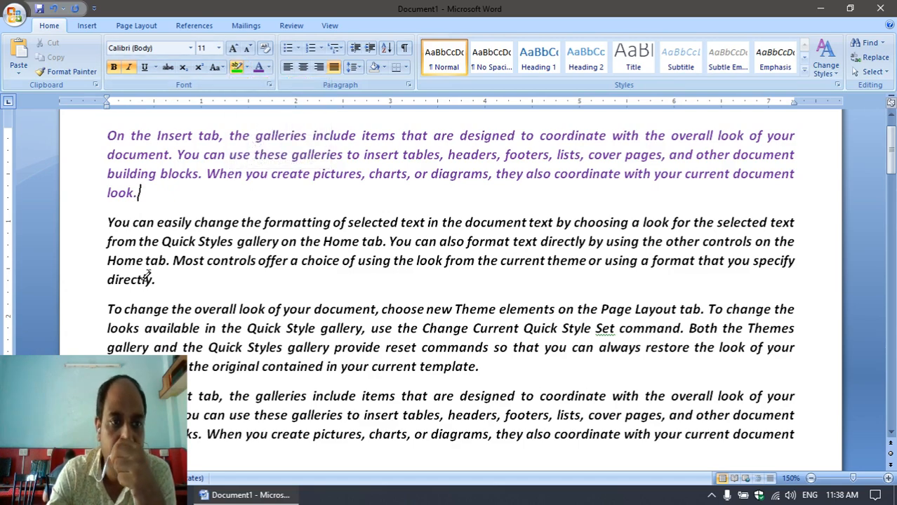
pyautogui.scroll(-3, 151, 278)
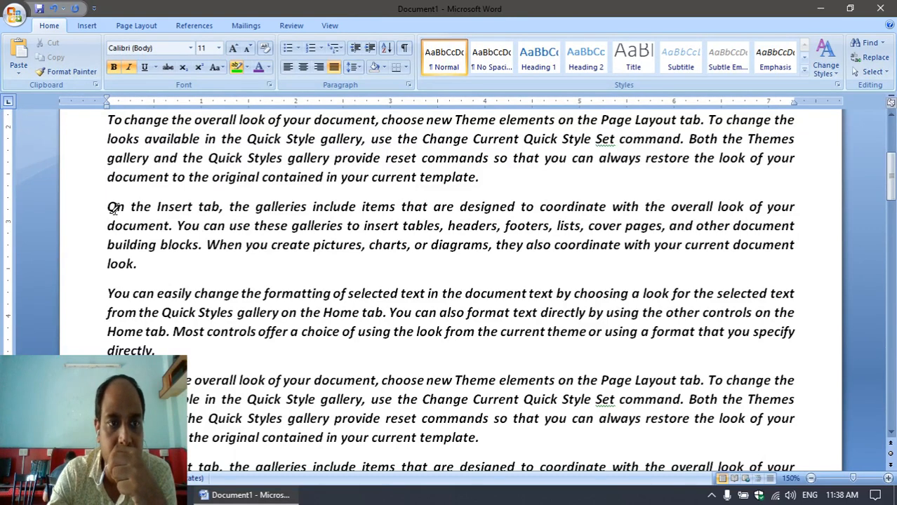
pyautogui.moveTo(109, 207)
pyautogui.mouseDown()
pyautogui.moveTo(200, 225)
pyautogui.moveTo(172, 226)
pyautogui.mouseUp()
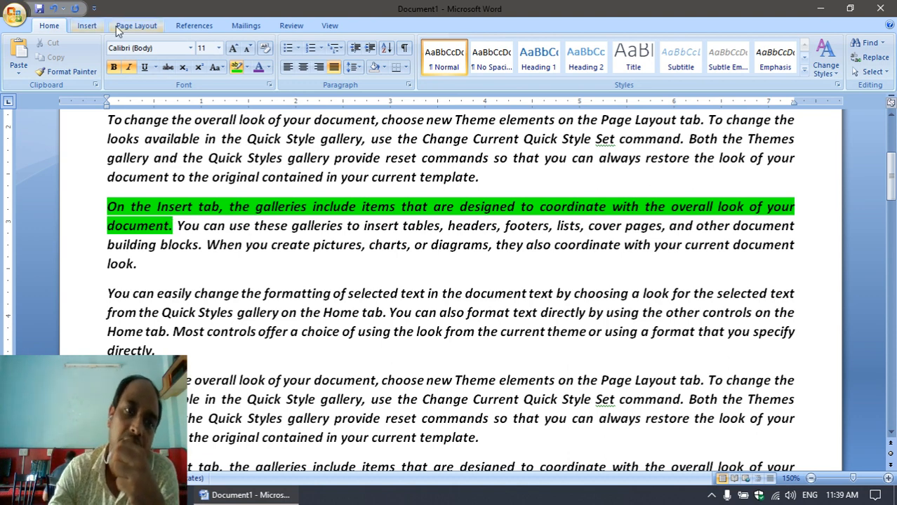
# Step: Remove the green highlighting from the first sentence of the fourth paragraph by applying No Color
pyautogui.click(247, 68)
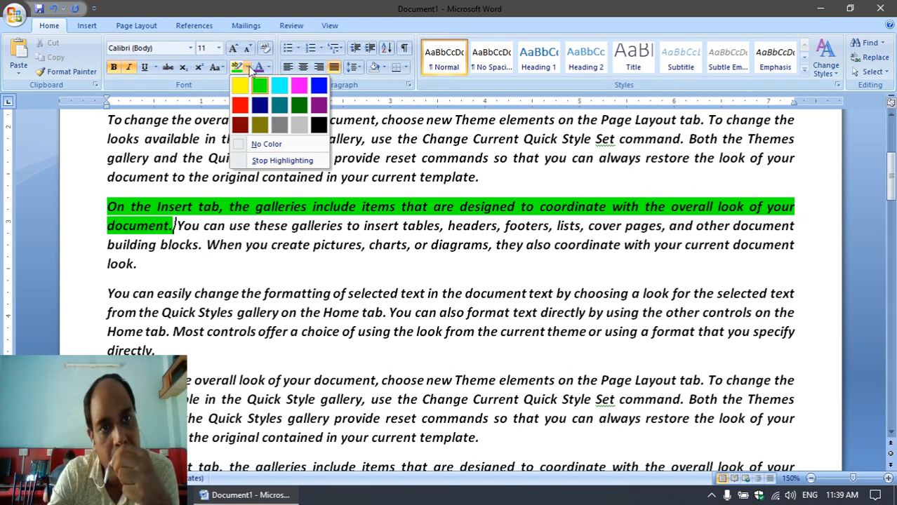
pyautogui.click(248, 66)
pyautogui.click(248, 66)
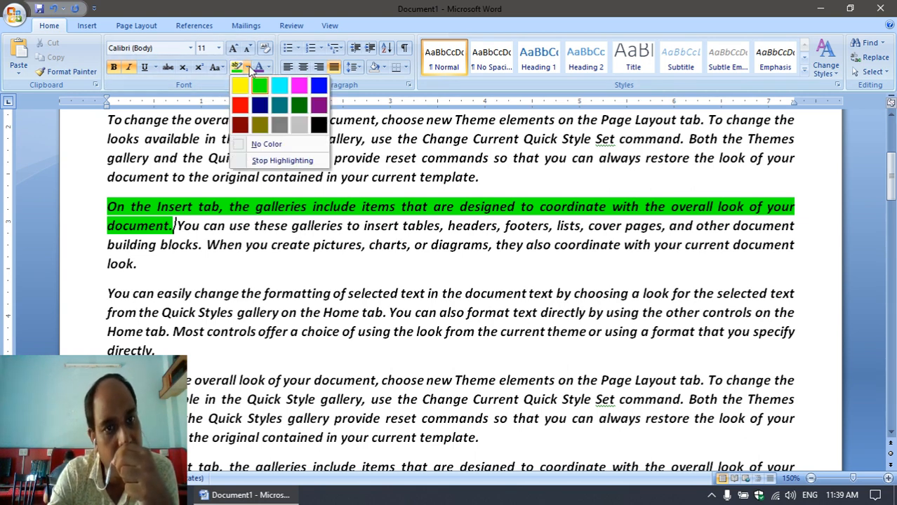
pyautogui.click(267, 144)
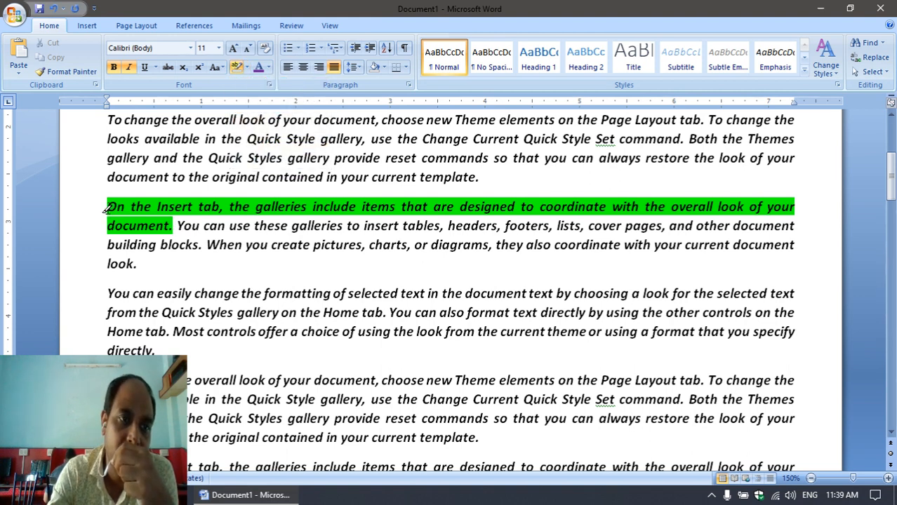
pyautogui.moveTo(106, 208); pyautogui.dragTo(174, 228)
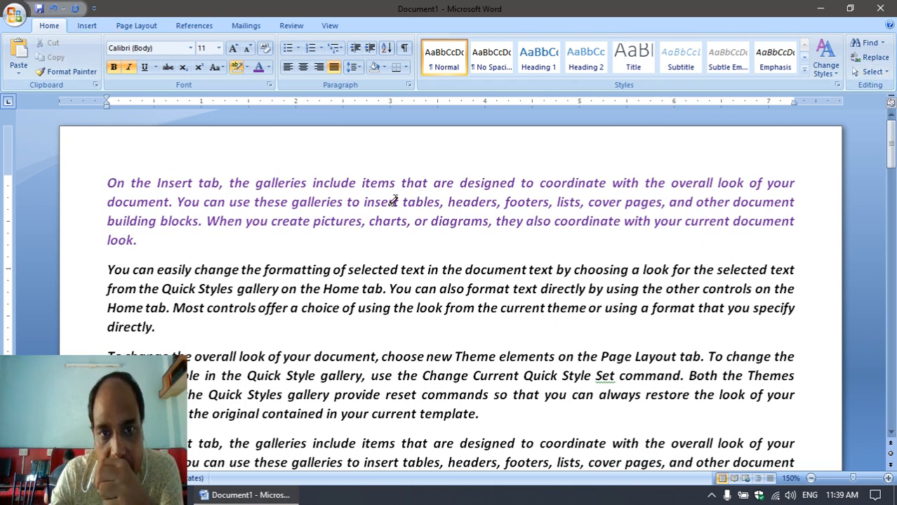
pyautogui.click(870, 72)
pyautogui.click(768, 103)
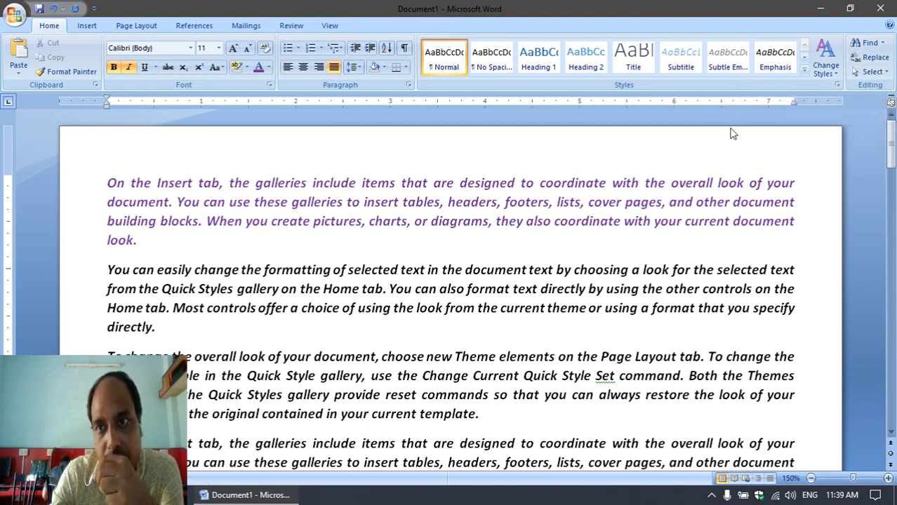
pyautogui.doubleClick(634, 204)
pyautogui.doubleClick(578, 219)
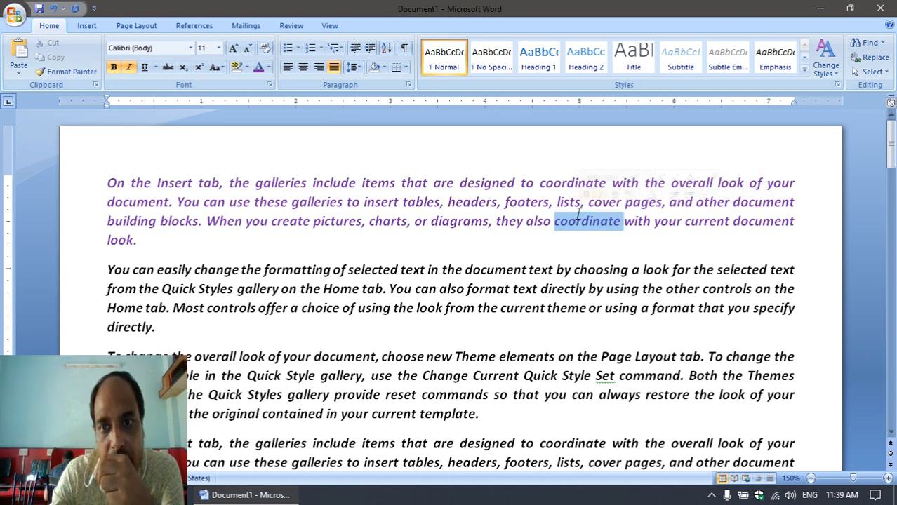
# Step: Set the font of the text from the first paragraph down to the last paragraph to Copperplate Gothic Bold
pyautogui.moveTo(108, 184); pyautogui.dragTo(530, 443)
pyautogui.scroll(-10, 662, 481)
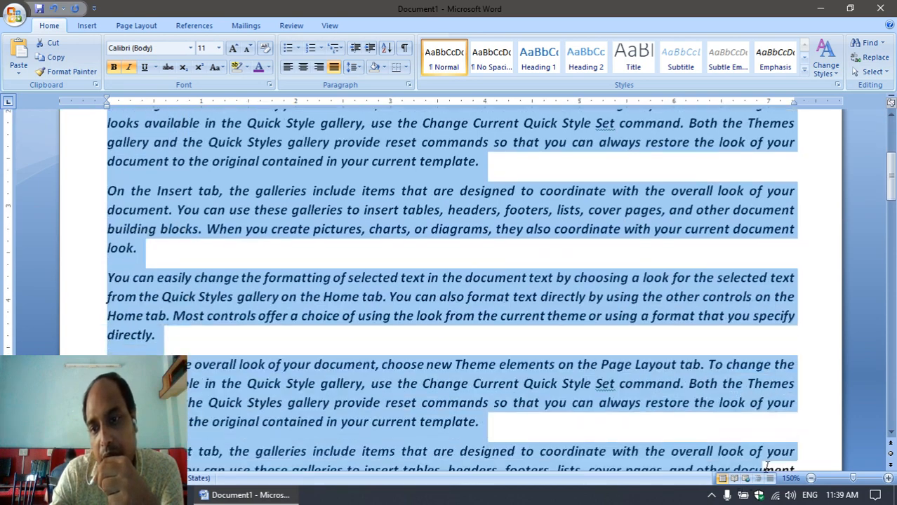
pyautogui.scroll(-10, 816, 466)
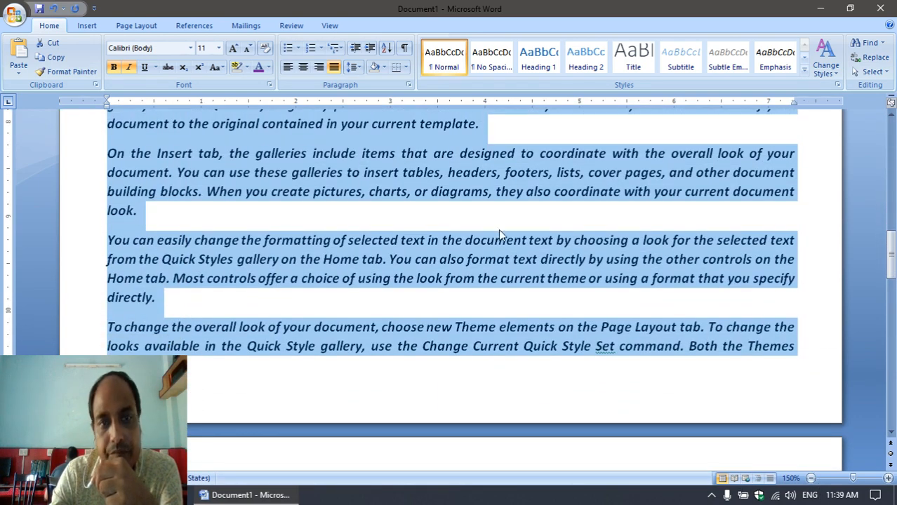
pyautogui.scroll(10, 500, 236)
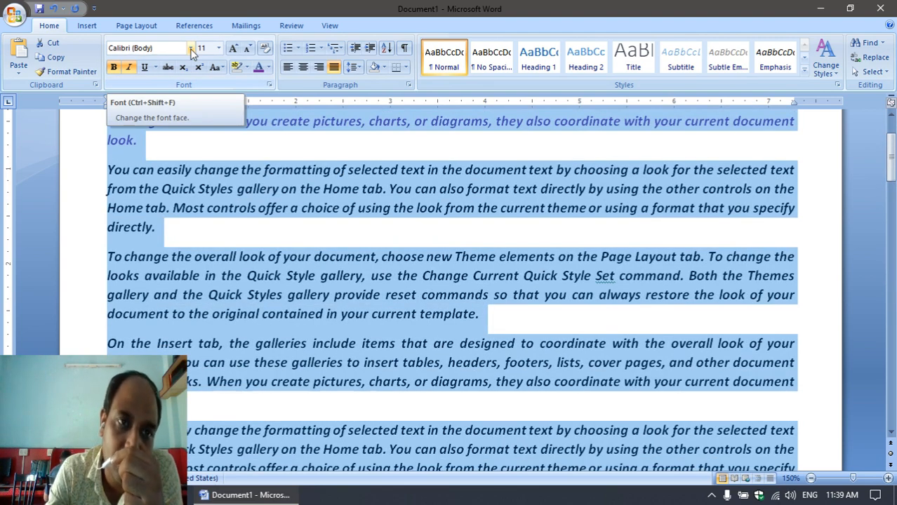
pyautogui.click(190, 49)
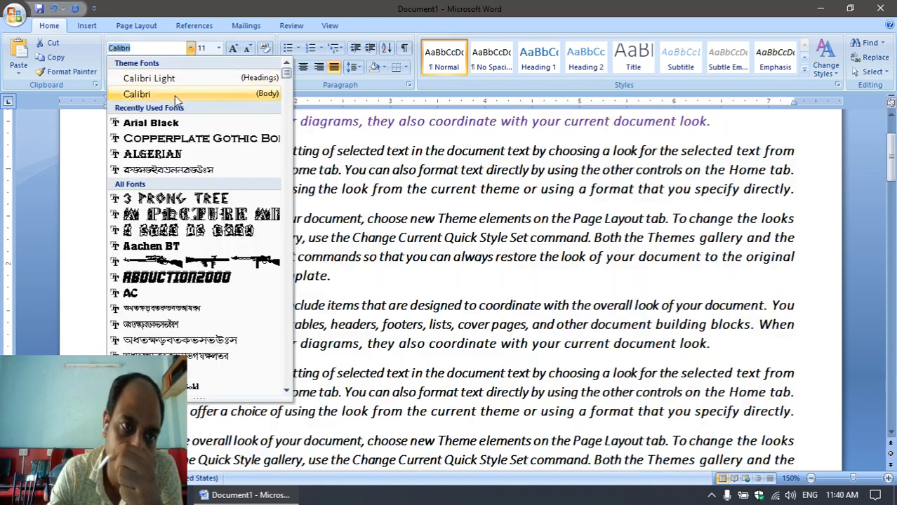
pyautogui.click(179, 140)
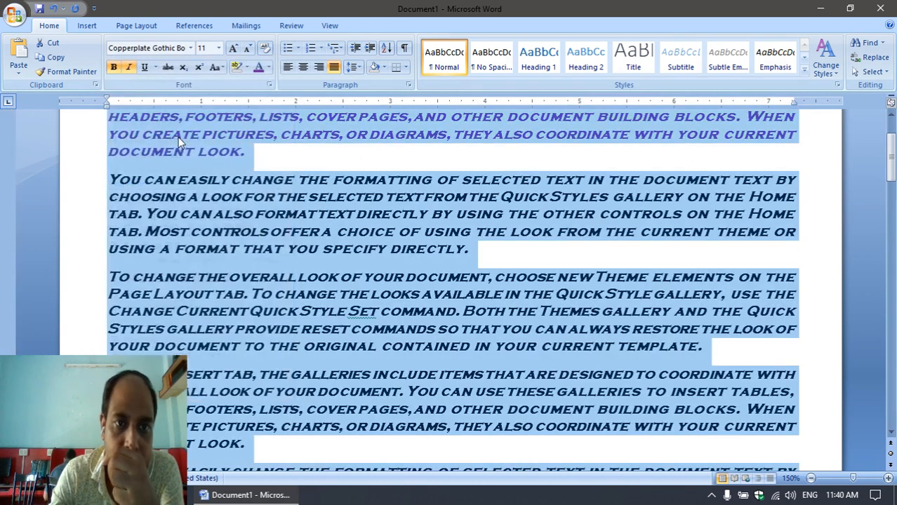
# Step: Remove the italic and bold formatting from the selected text
pyautogui.click(130, 68)
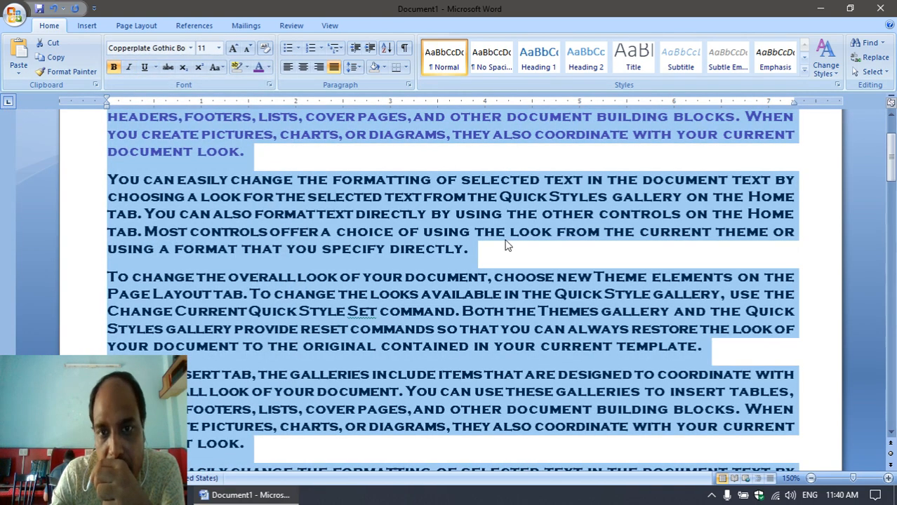
pyautogui.scroll(-2, 315, 221)
pyautogui.click(113, 66)
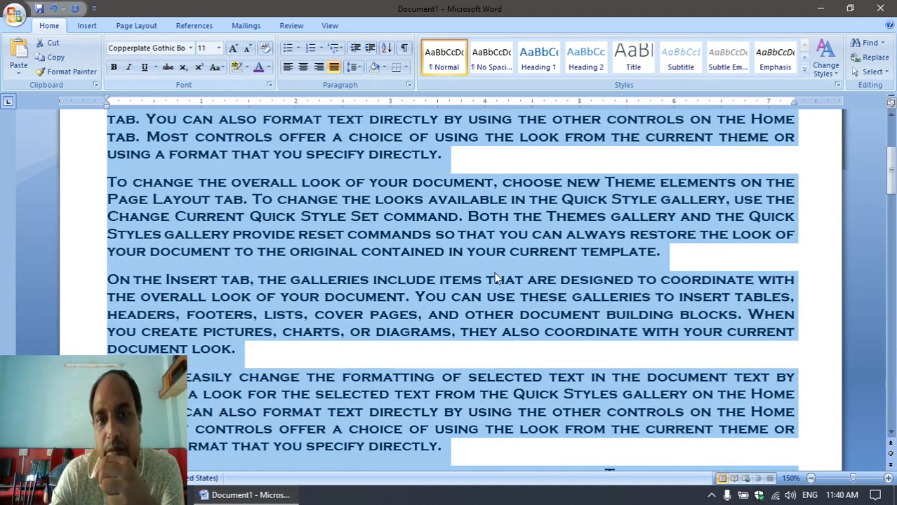
pyautogui.scroll(4, 491, 273)
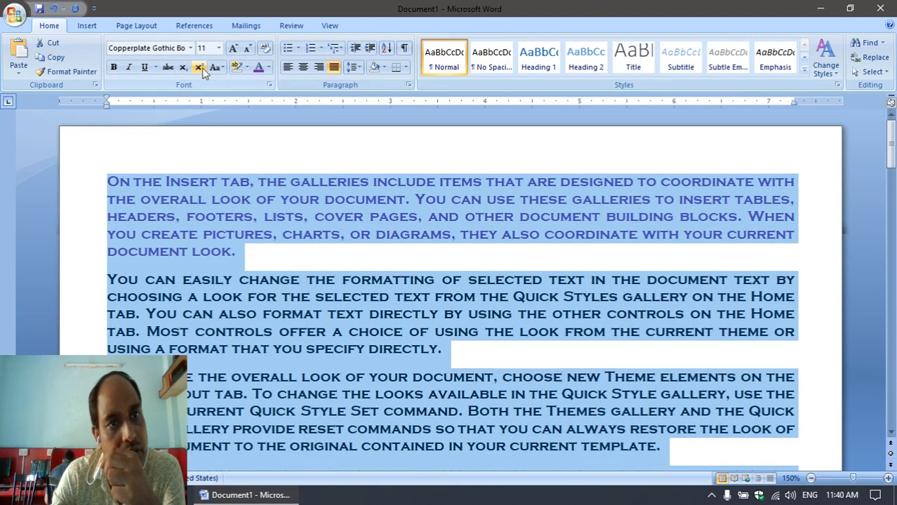
pyautogui.click(192, 48)
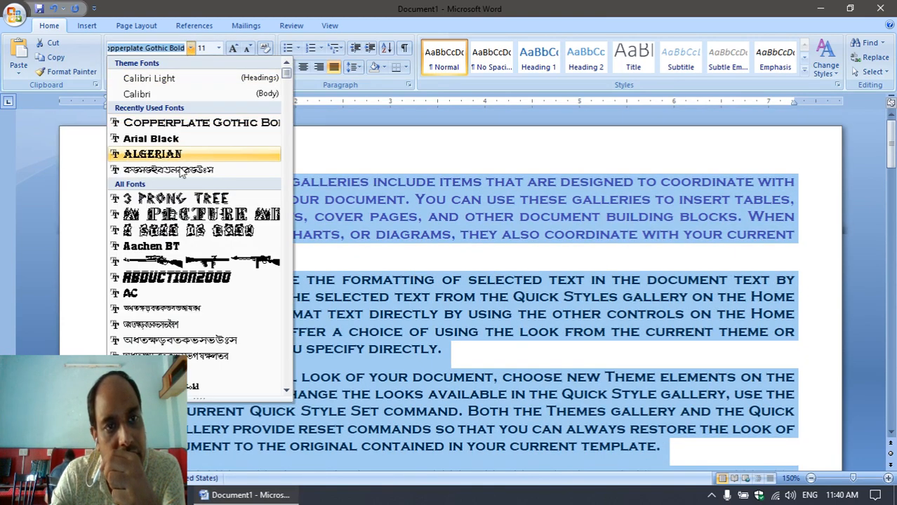
pyautogui.scroll(-3, 186, 182)
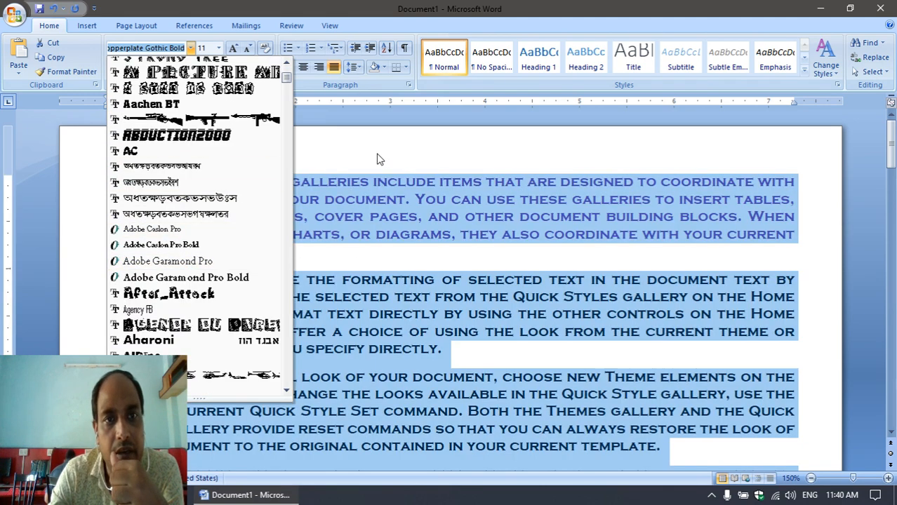
pyautogui.click(377, 154)
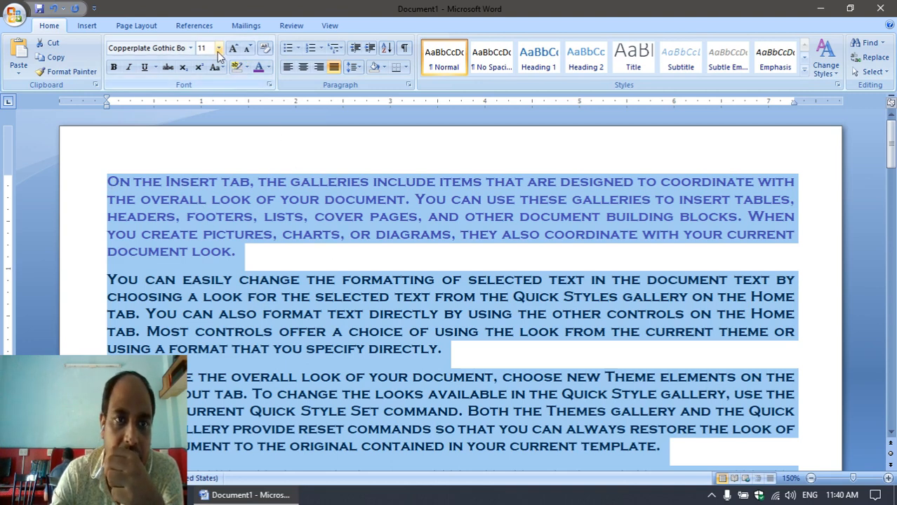
# Step: Change the selected text's font colour to black and set its font size to 12
pyautogui.click(269, 67)
pyautogui.click(224, 67)
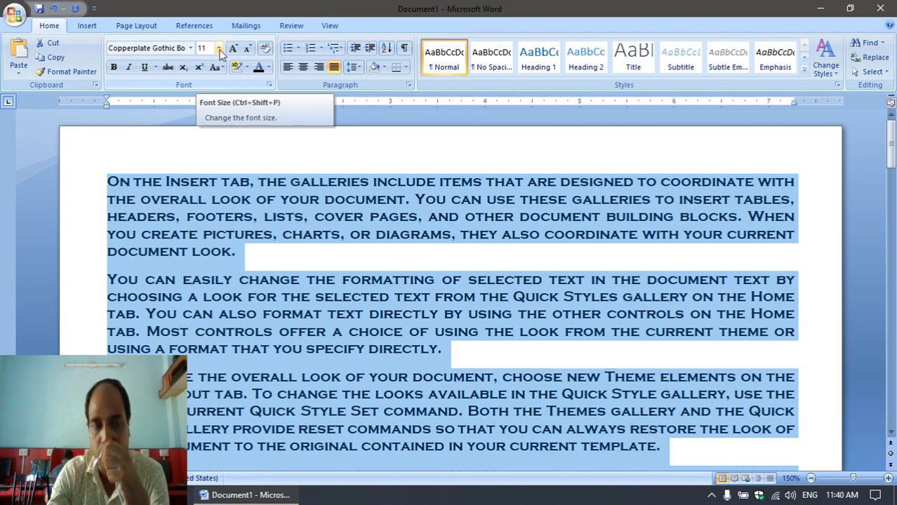
pyautogui.click(218, 49)
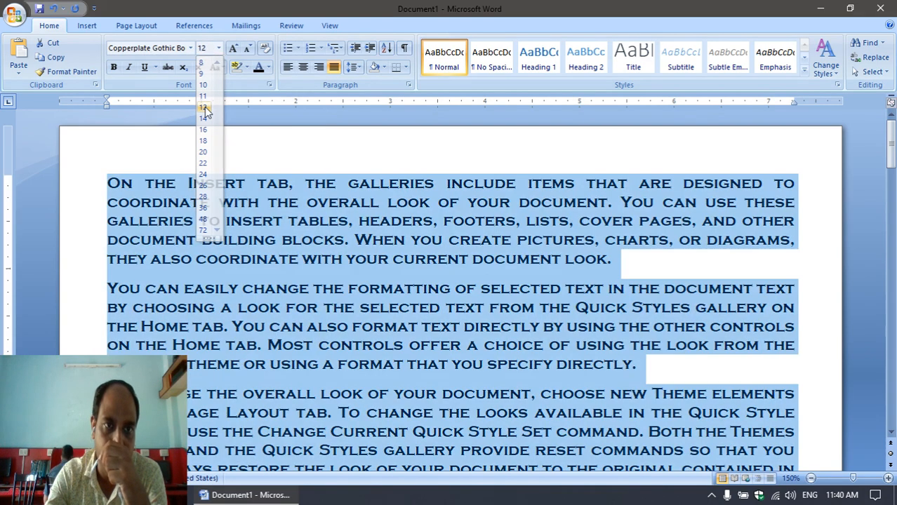
pyautogui.click(203, 107)
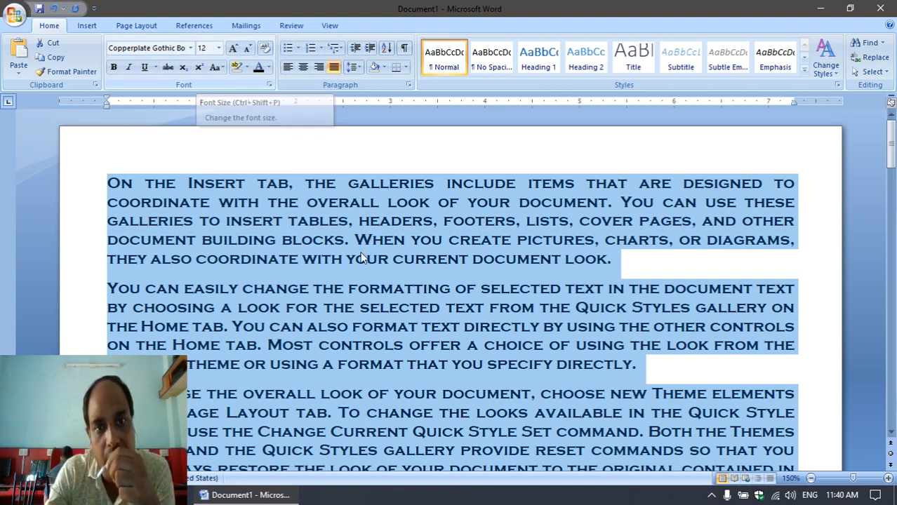
# Step: Format the rest of the last paragraph as 12 pt Copperplate Gothic Bold without italics
pyautogui.scroll(-20, 77, 239)
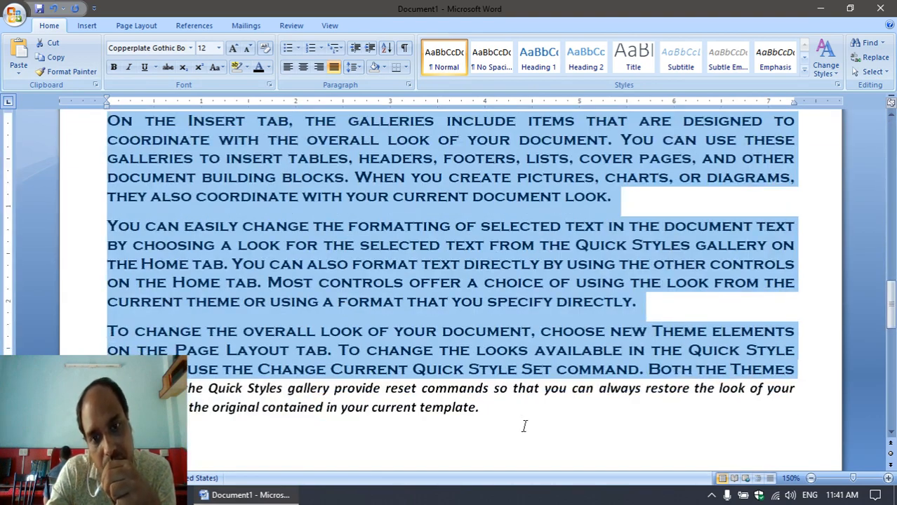
pyautogui.moveTo(482, 407); pyautogui.dragTo(185, 390)
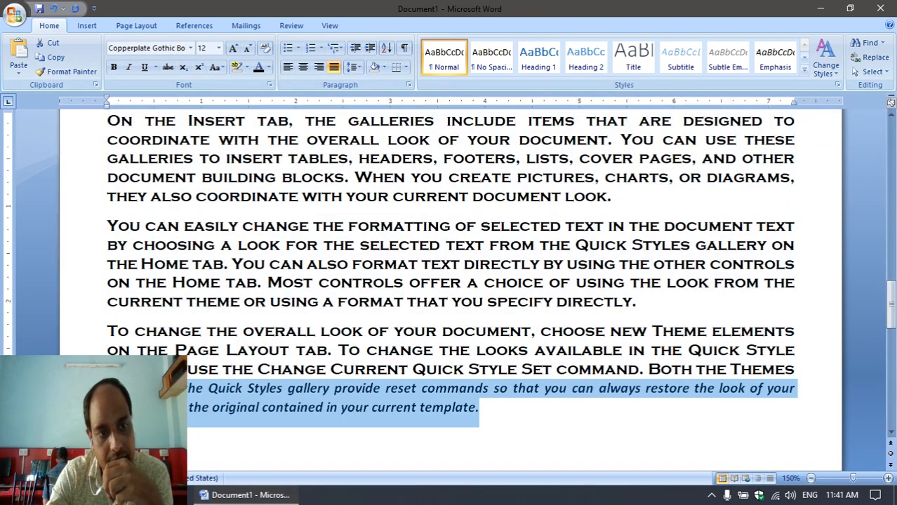
pyautogui.click(218, 48)
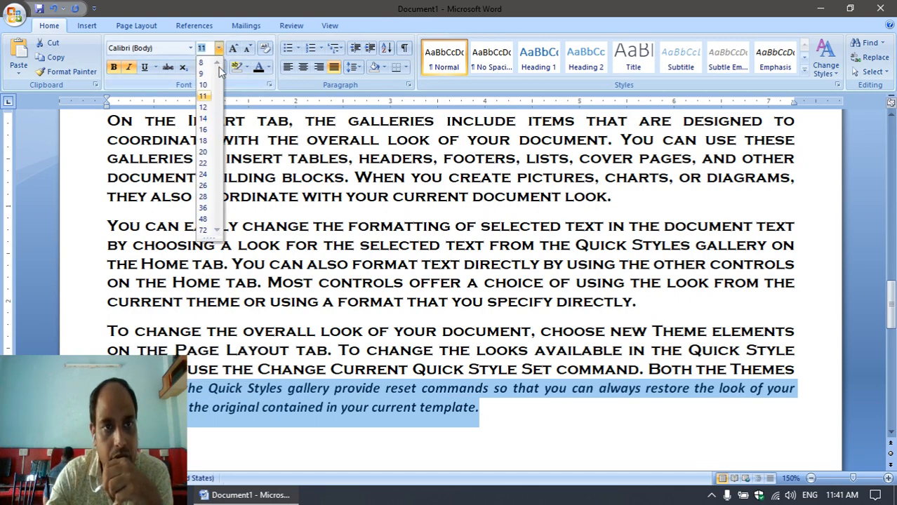
pyautogui.click(204, 110)
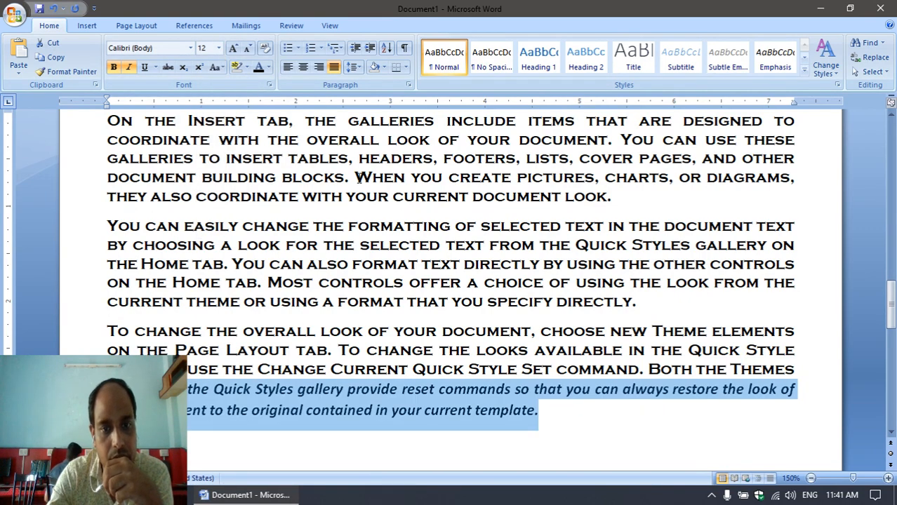
pyautogui.click(129, 67)
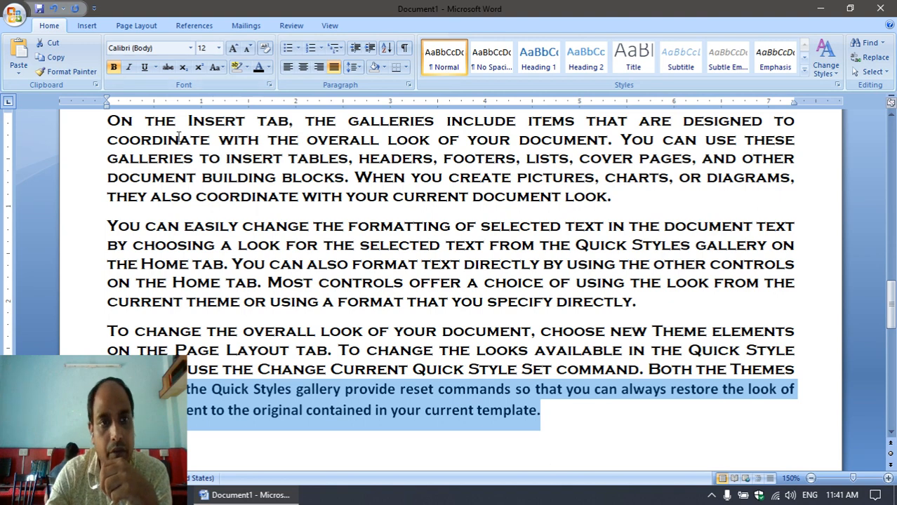
pyautogui.click(190, 47)
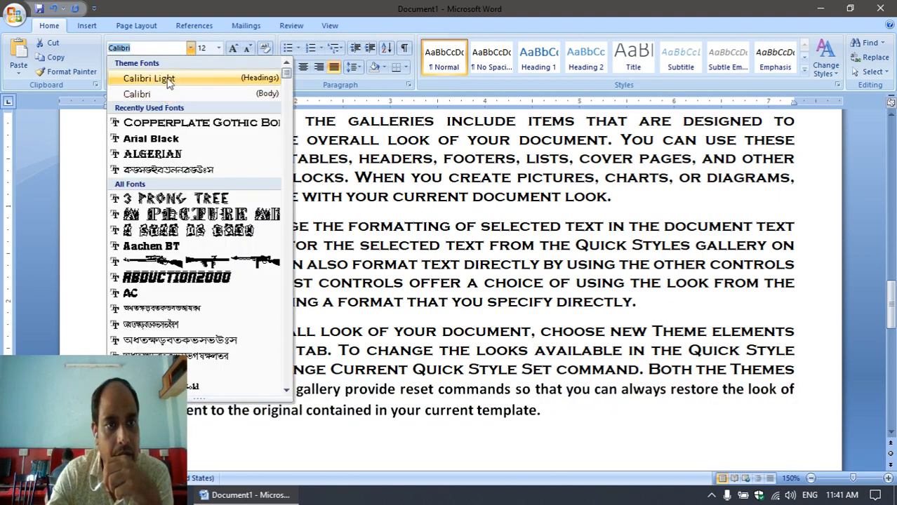
pyautogui.click(168, 123)
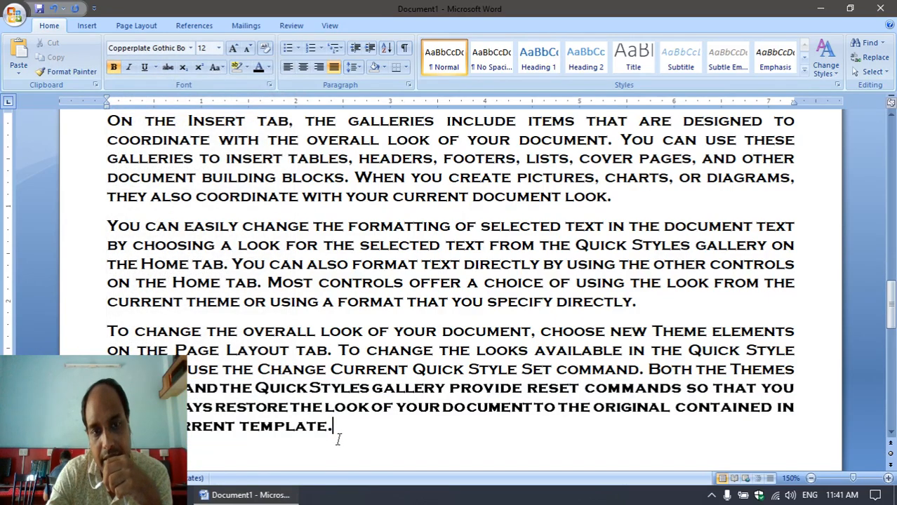
pyautogui.moveTo(336, 431); pyautogui.dragTo(116, 58)
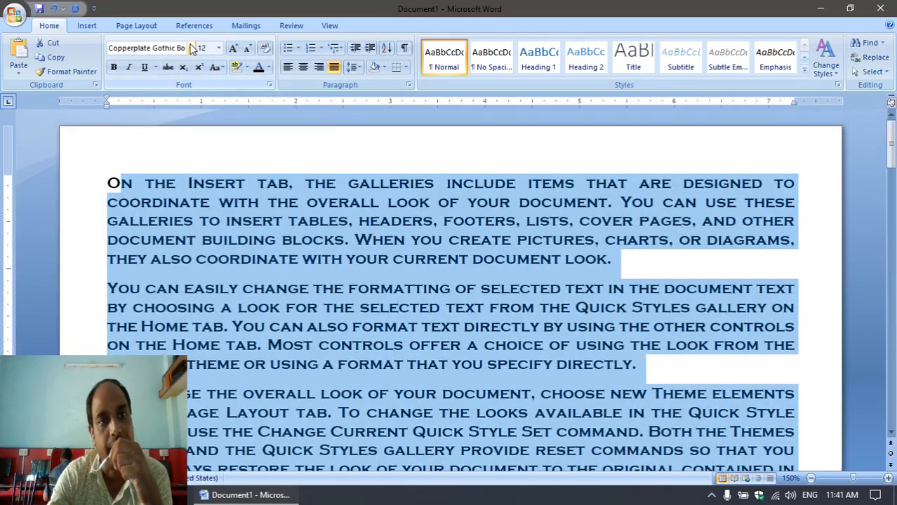
pyautogui.click(461, 461)
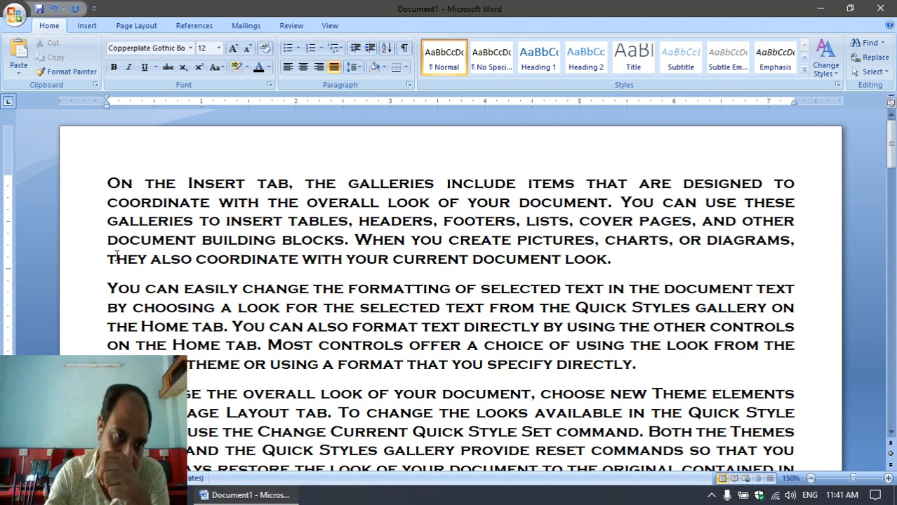
pyautogui.scroll(-3, 449, 281)
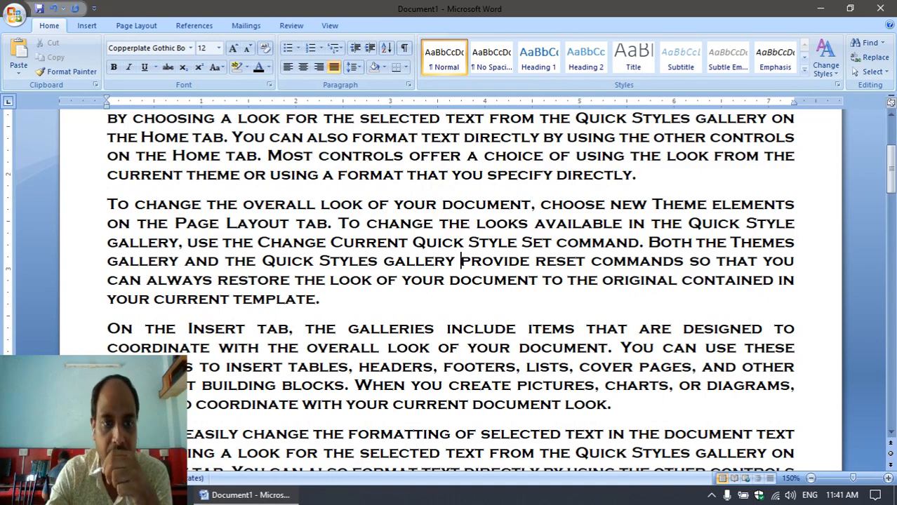
pyautogui.scroll(3, 122, 334)
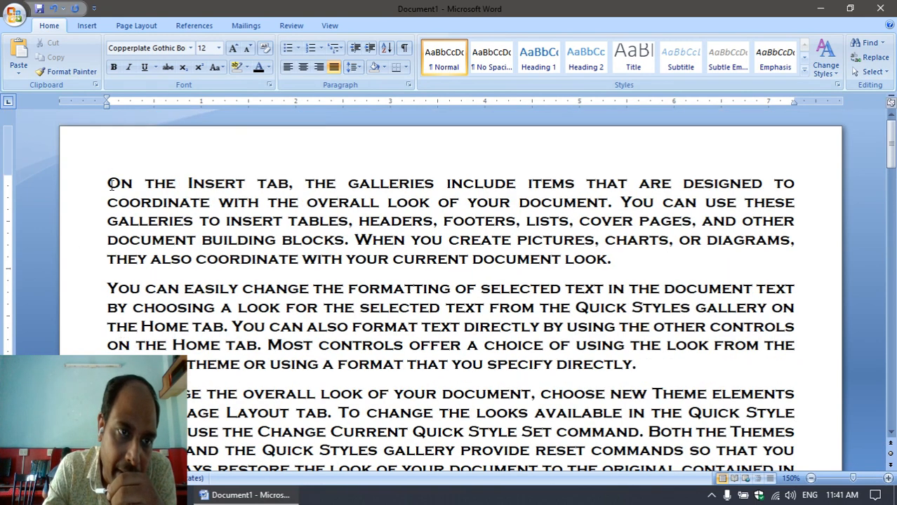
pyautogui.moveTo(109, 186); pyautogui.dragTo(193, 260)
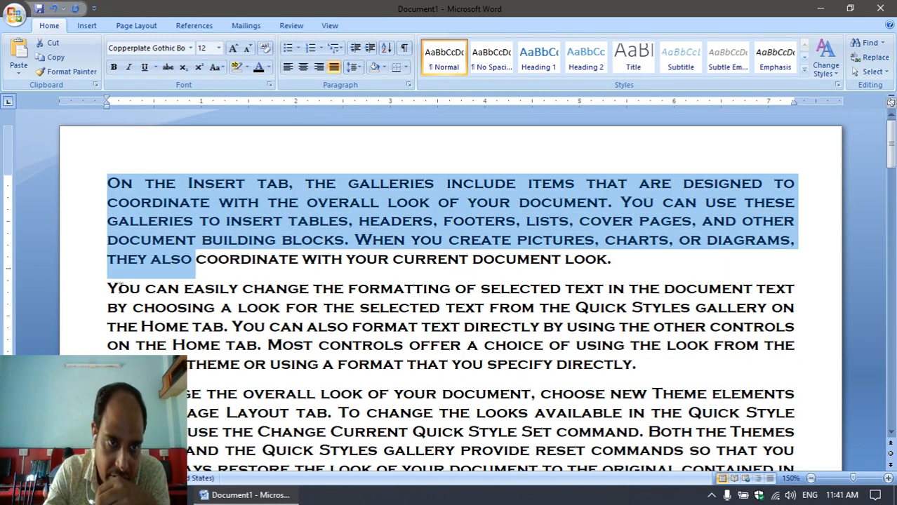
pyautogui.click(110, 184)
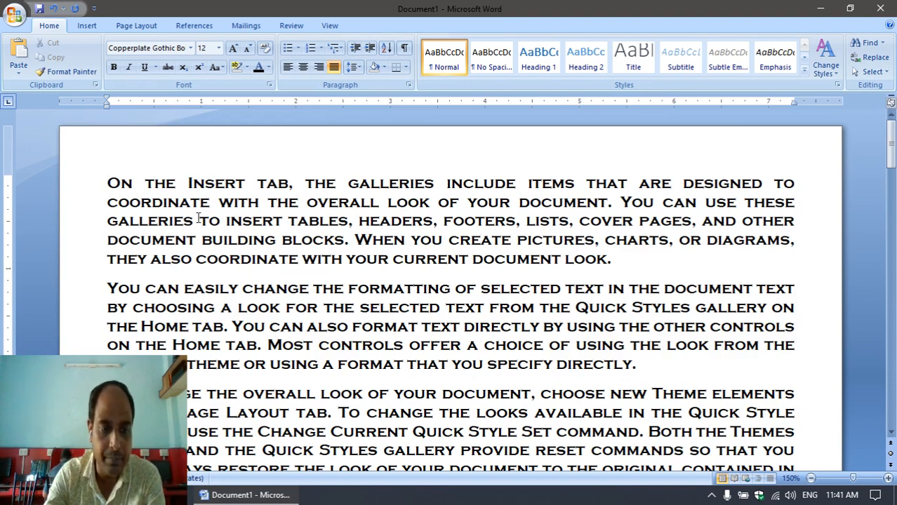
# Step: Select the whole document and give all paragraphs the four-diamond bullet from the bullet library
pyautogui.hotkey('ctrl', 'a')
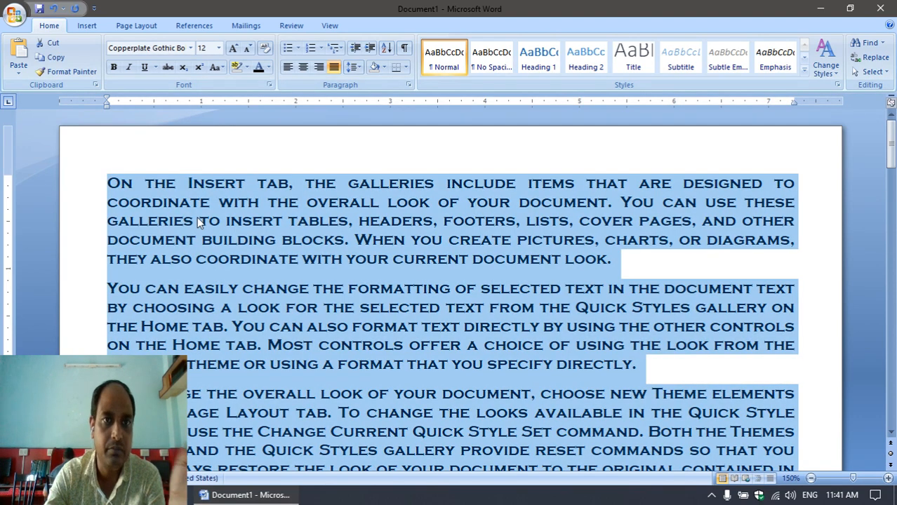
pyautogui.click(299, 55)
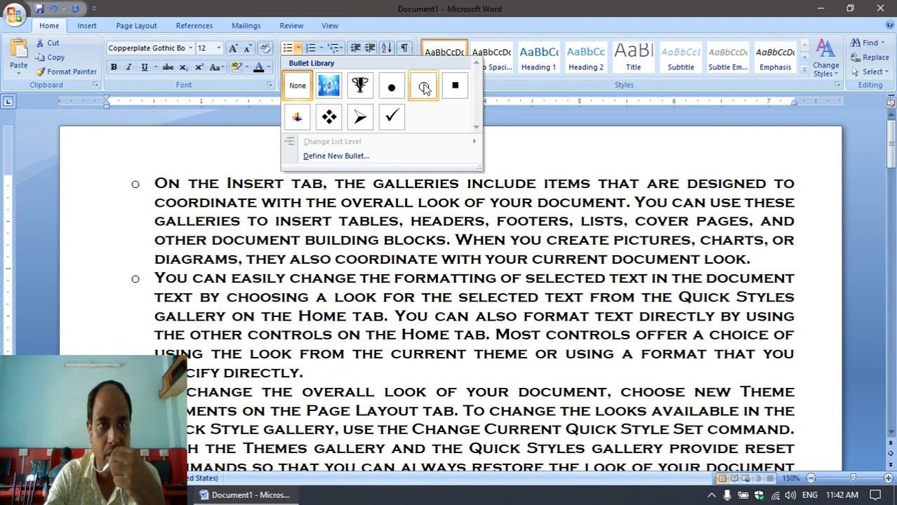
pyautogui.click(329, 118)
# Step: Look through the document's pages to check the bullets on the paragraphs
pyautogui.scroll(-3, 179, 238)
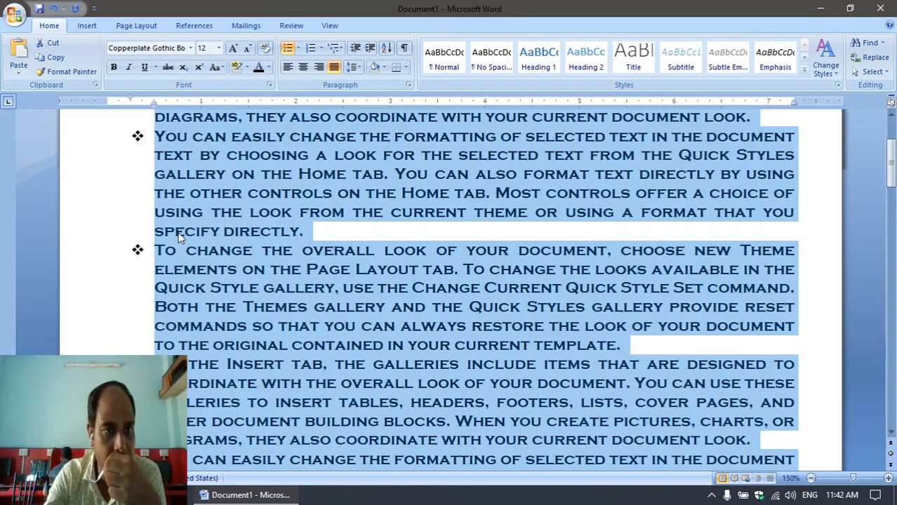
pyautogui.scroll(-10, 179, 238)
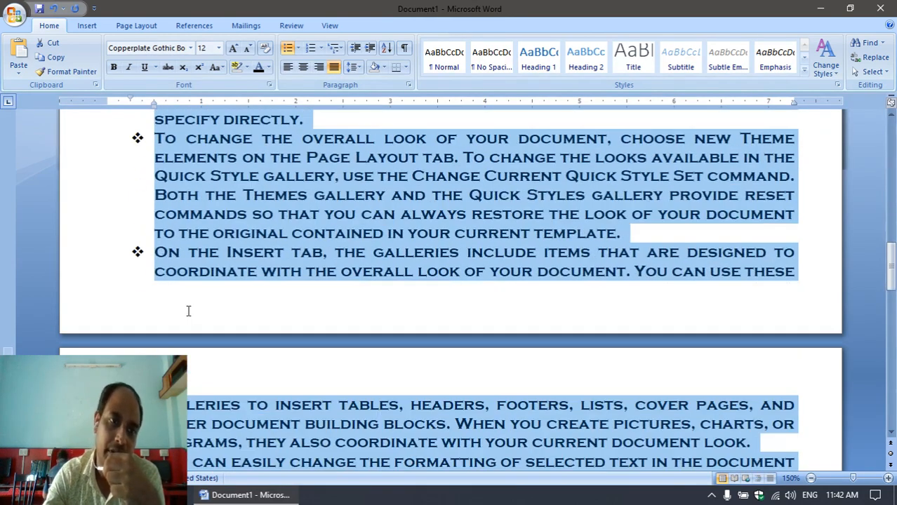
pyautogui.scroll(-4, 184, 319)
pyautogui.scroll(6, 184, 319)
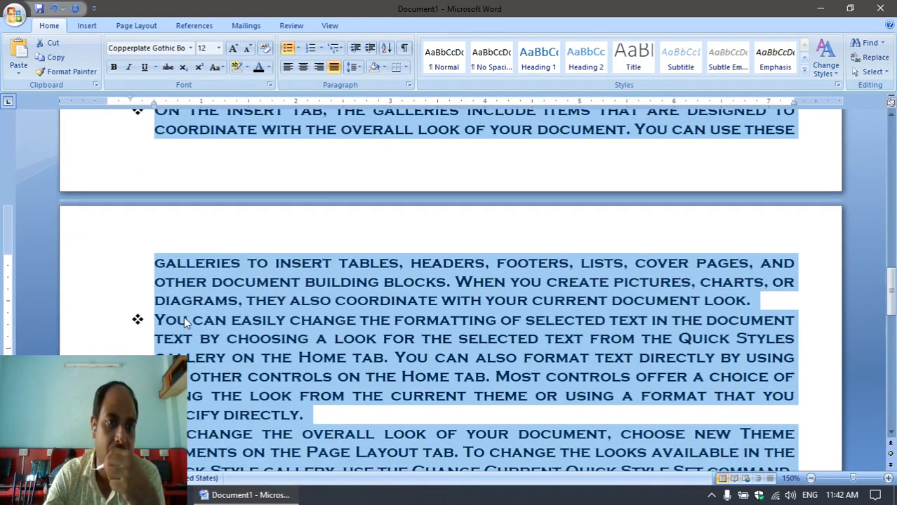
pyautogui.scroll(-6, 184, 316)
pyautogui.scroll(3, 179, 309)
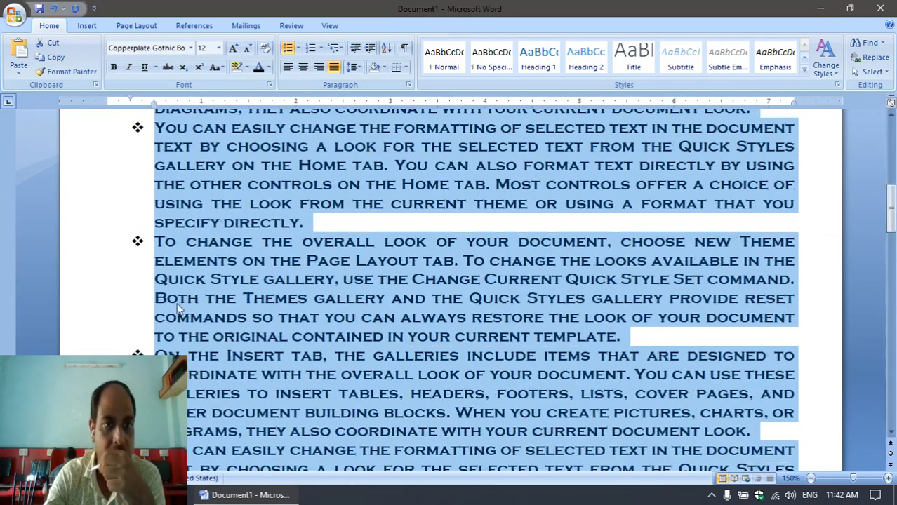
pyautogui.scroll(-2, 176, 301)
pyautogui.scroll(5, 177, 301)
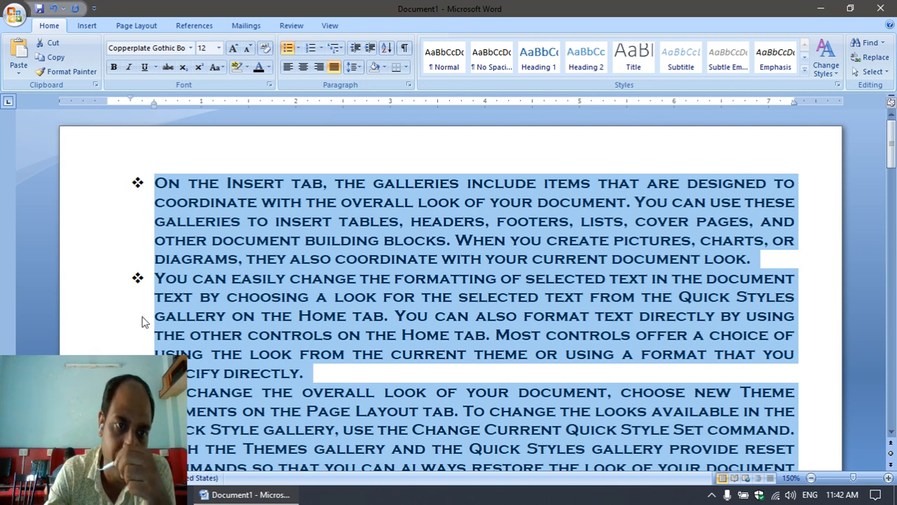
# Step: Define a new bullet for the selected paragraphs using the Wingdings symbol with character code 150
pyautogui.click(298, 49)
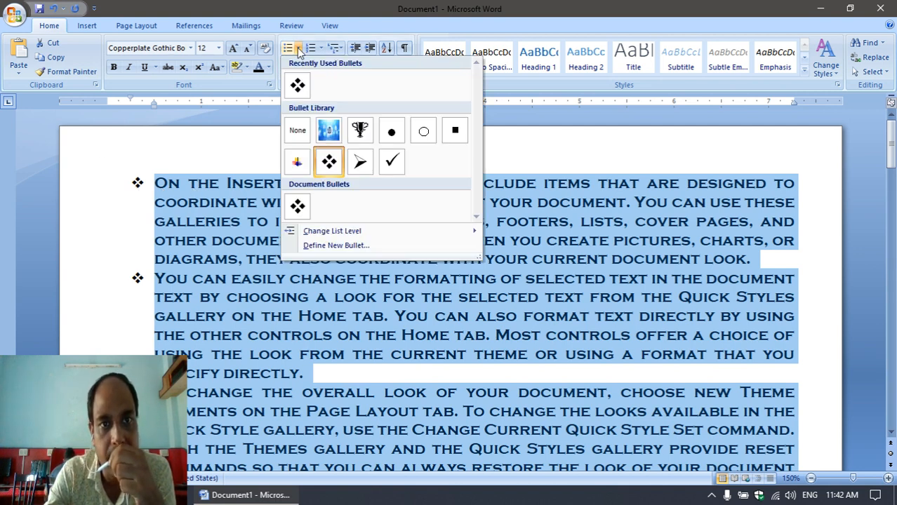
pyautogui.click(337, 246)
pyautogui.moveTo(410, 119); pyautogui.dragTo(372, 87)
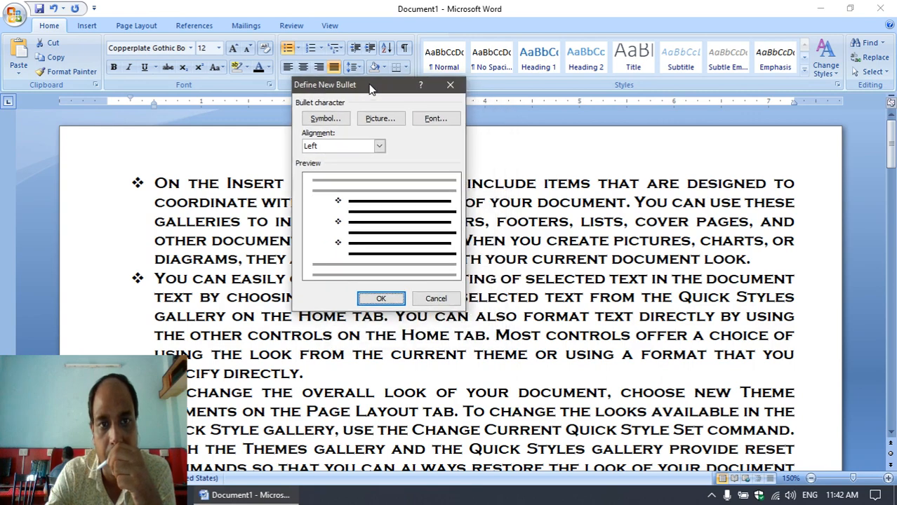
pyautogui.click(325, 119)
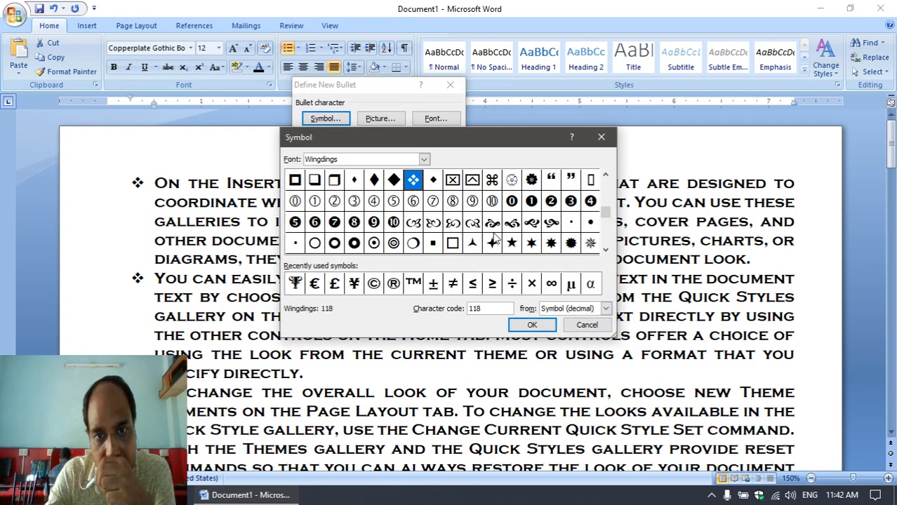
pyautogui.click(414, 225)
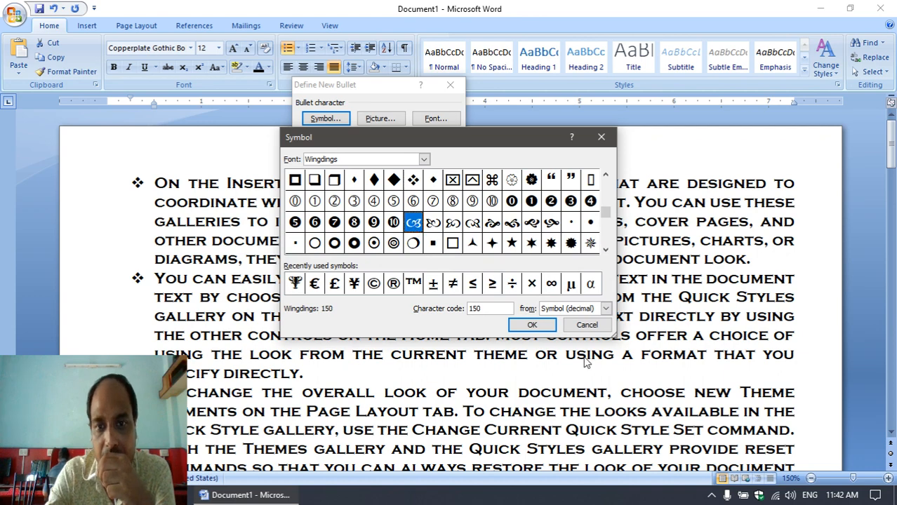
pyautogui.click(535, 326)
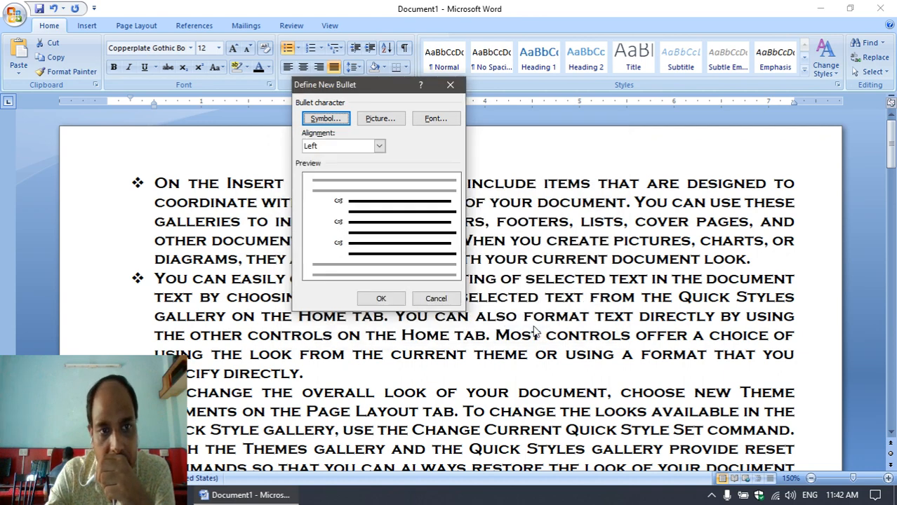
pyautogui.click(381, 299)
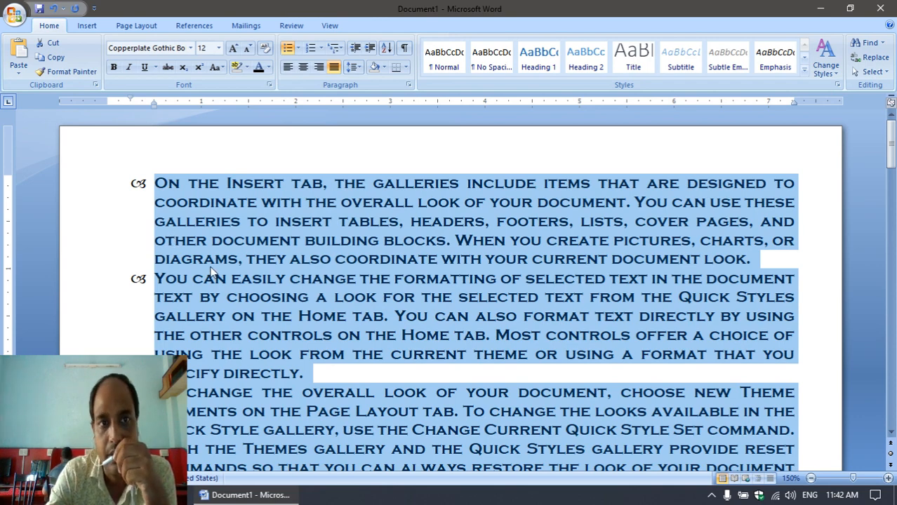
# Step: Start defining a new picture bullet for the selected paragraphs and open the file browser for importing an image
pyautogui.click(298, 49)
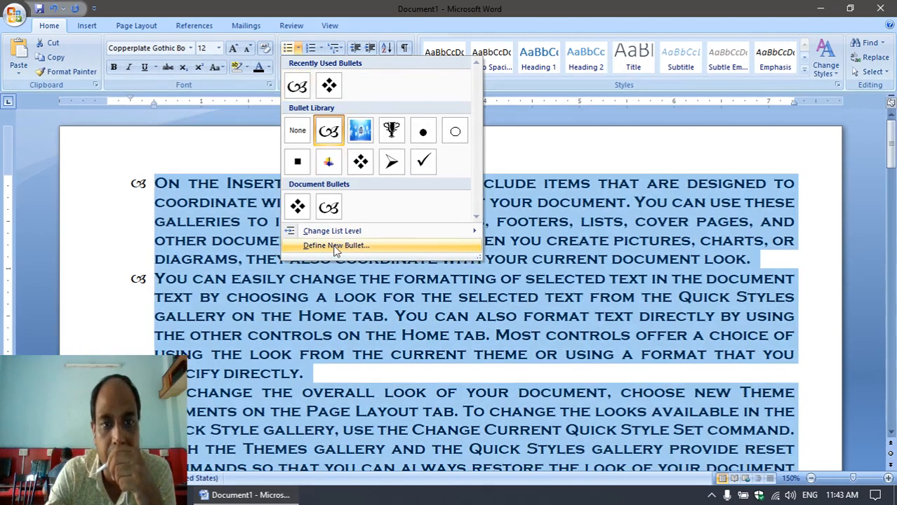
pyautogui.click(335, 246)
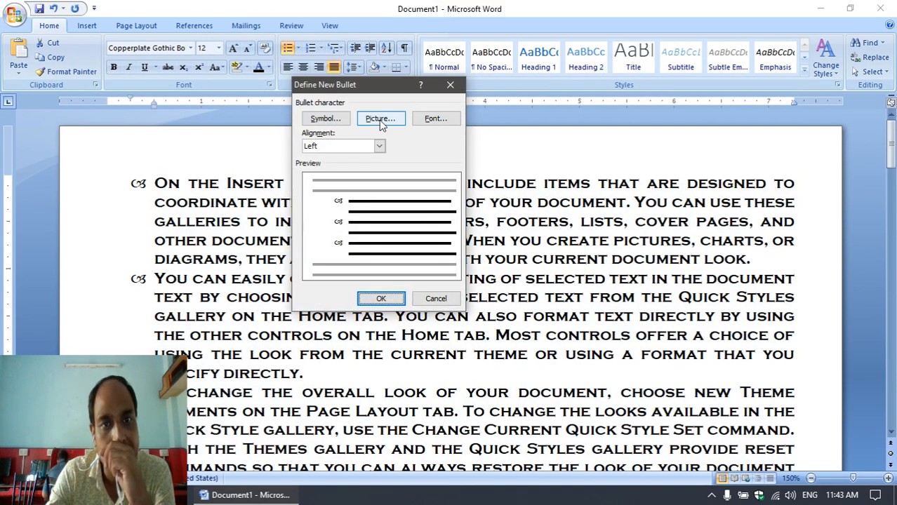
pyautogui.click(381, 119)
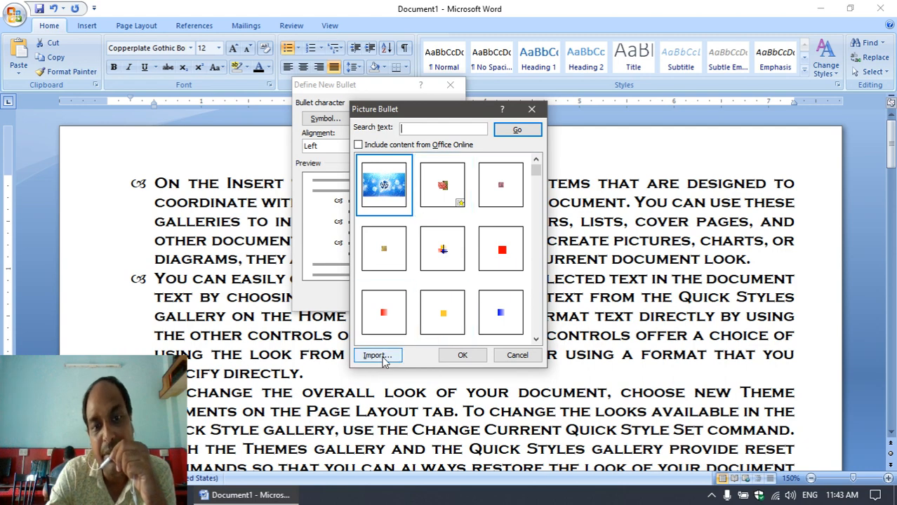
pyautogui.click(383, 357)
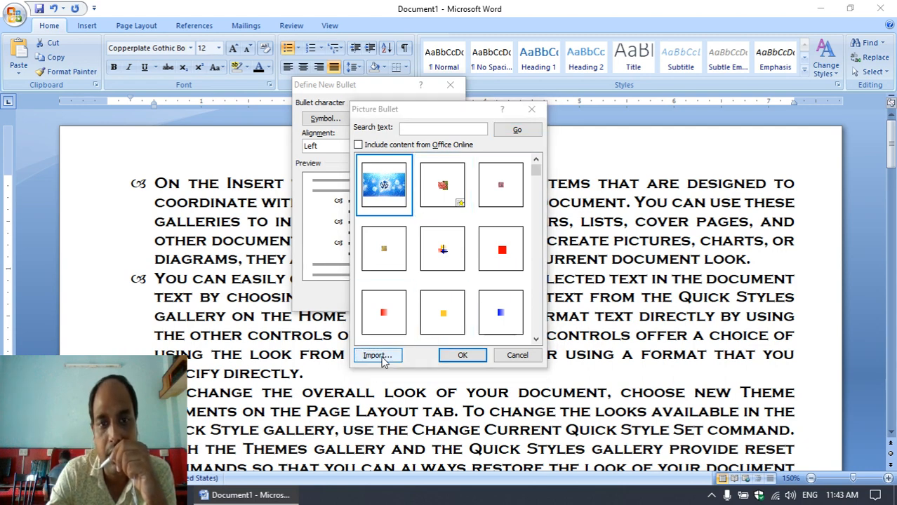
pyautogui.click(379, 356)
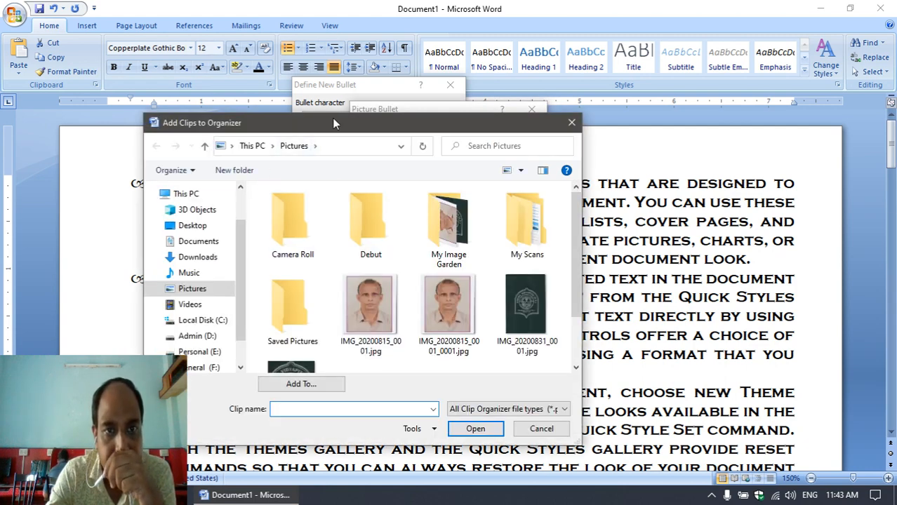
pyautogui.moveTo(332, 118); pyautogui.dragTo(320, 71)
pyautogui.scroll(-1, 227, 282)
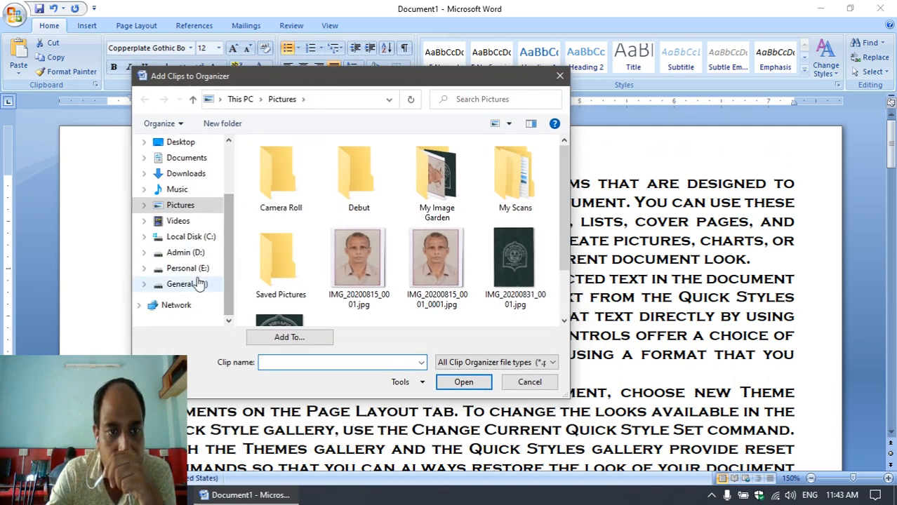
# Step: Search the OFFICIAL folder on Admin (D:) and the Pictures folder for a suitable bullet image
pyautogui.click(191, 256)
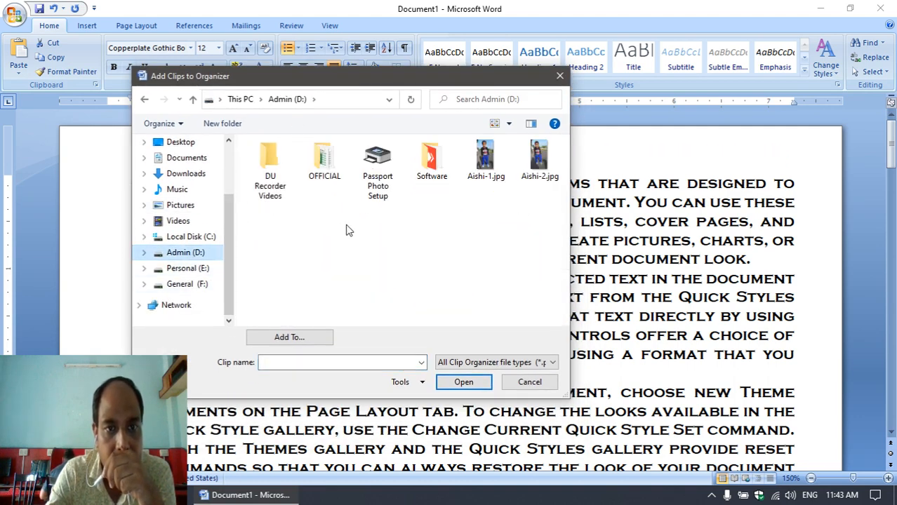
pyautogui.doubleClick(323, 163)
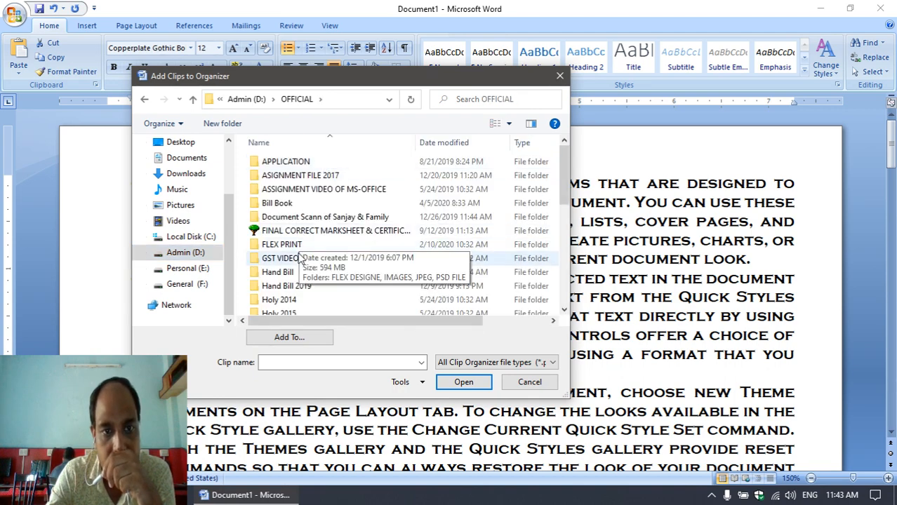
pyautogui.scroll(-3, 301, 256)
pyautogui.scroll(-4, 302, 281)
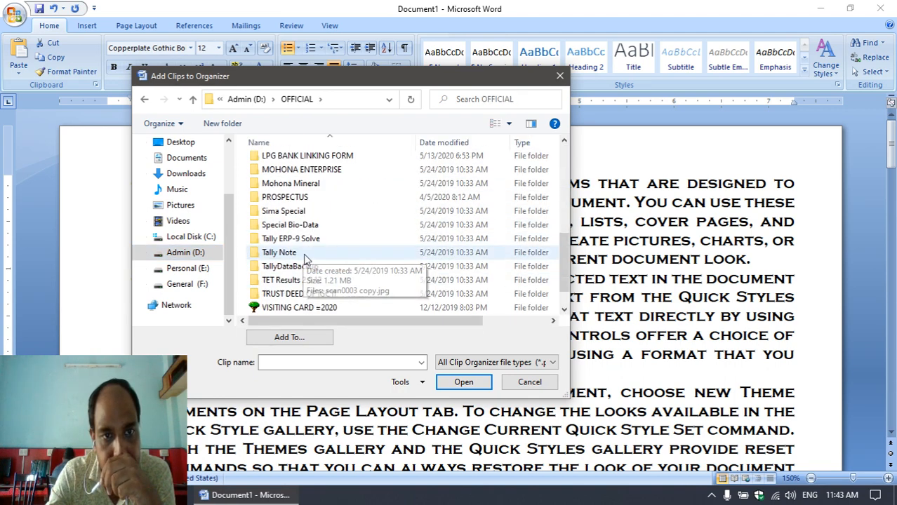
pyautogui.scroll(4, 311, 303)
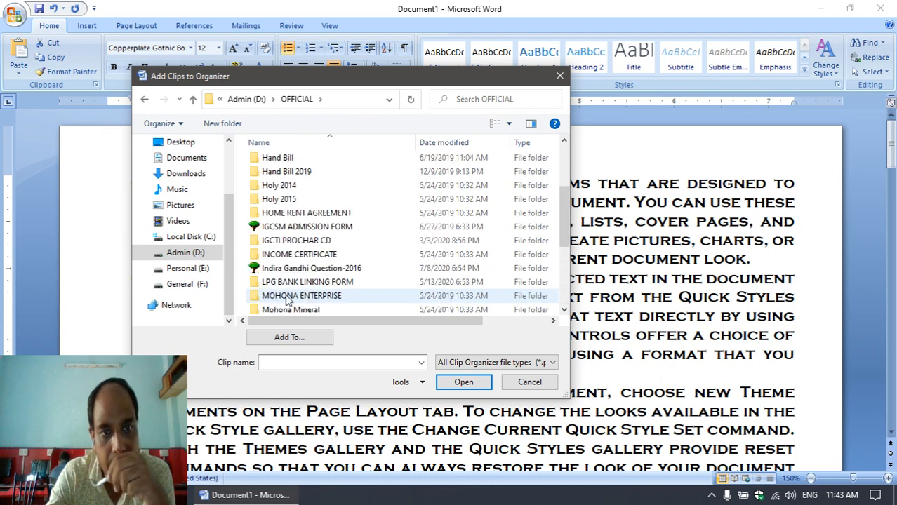
pyautogui.scroll(-4, 284, 245)
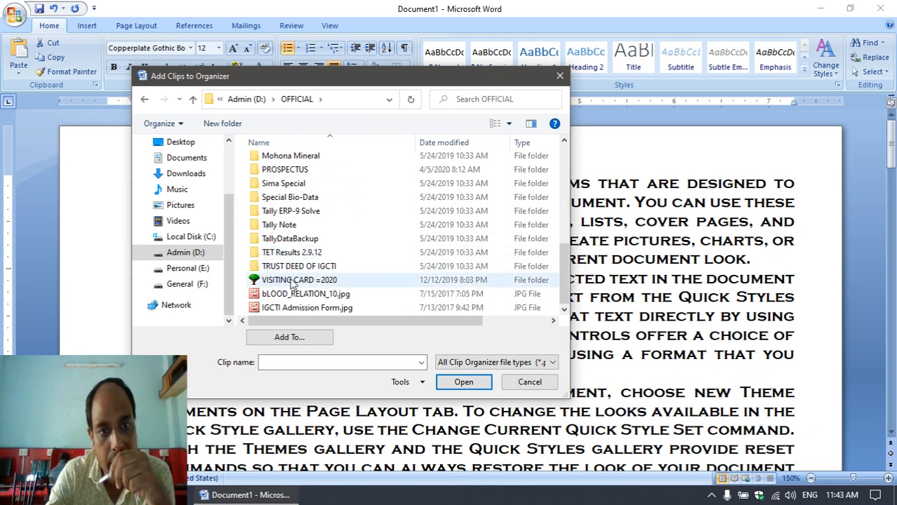
pyautogui.scroll(6, 284, 277)
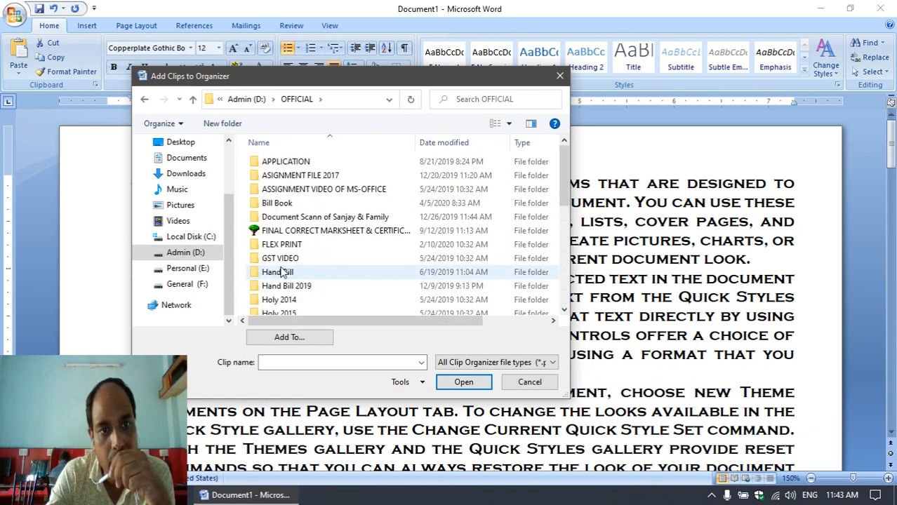
pyautogui.click(144, 99)
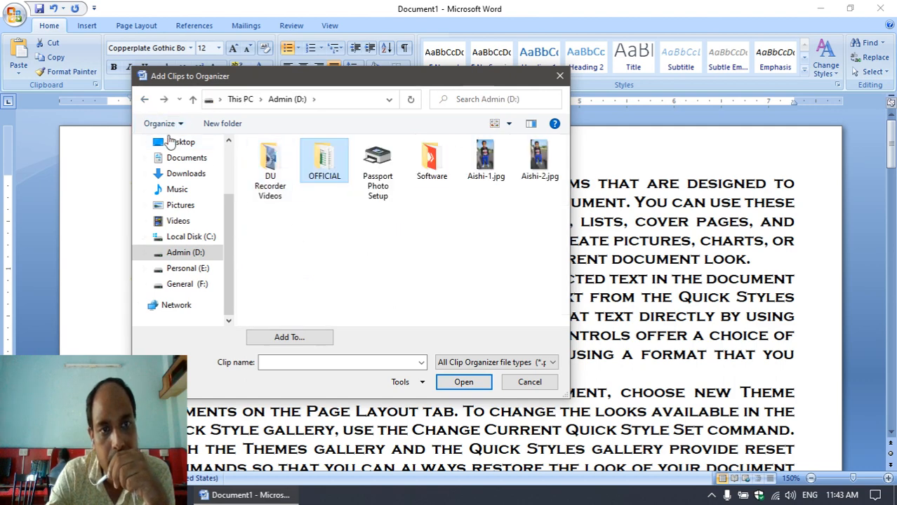
pyautogui.click(180, 204)
pyautogui.scroll(-1, 300, 256)
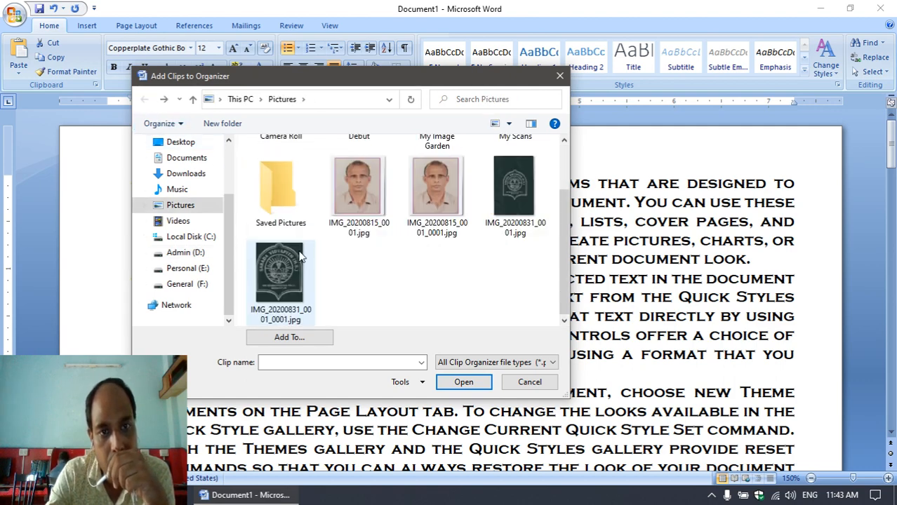
# Step: Import 3d-wallpaper-nature-green-forest-creek-tv-background.jpg from the WALL PAPER folder on Personal (E:) into the picture bullets
pyautogui.click(182, 268)
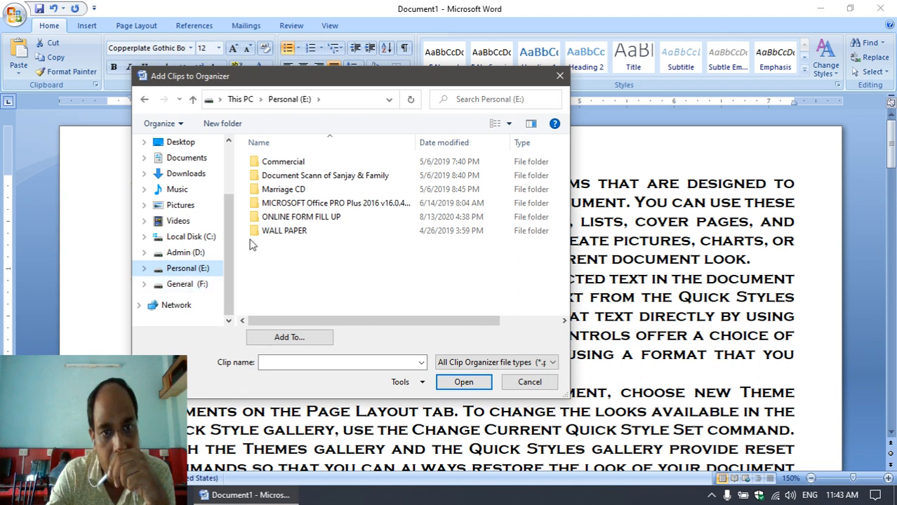
pyautogui.doubleClick(288, 231)
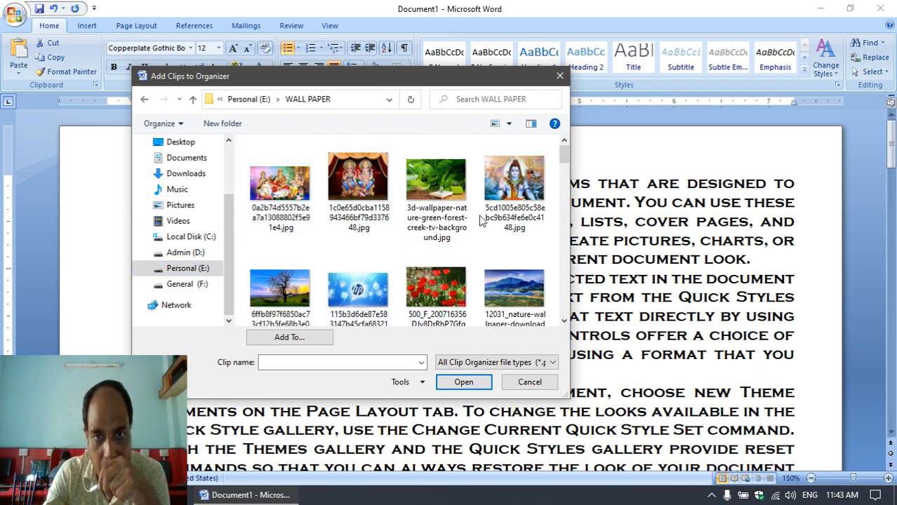
pyautogui.click(432, 184)
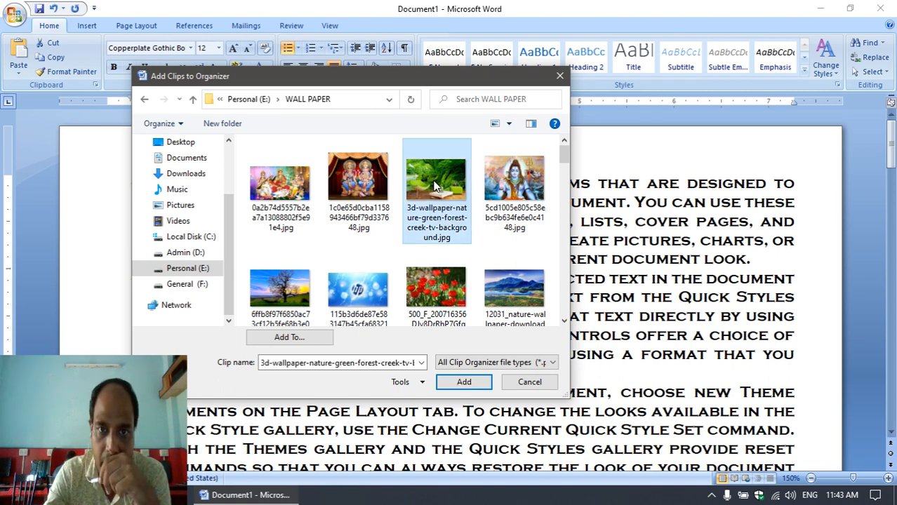
pyautogui.click(464, 383)
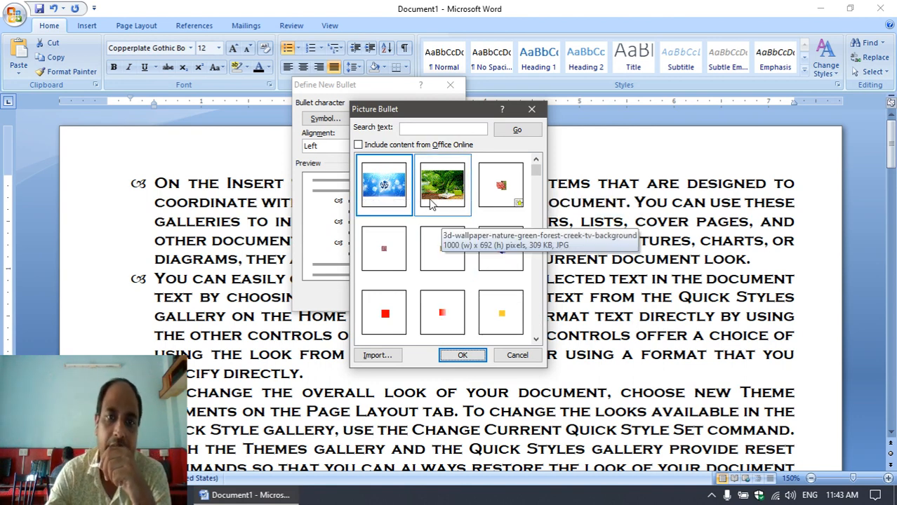
# Step: Apply the imported green forest picture as the bullet of the selected paragraphs and check the pages
pyautogui.click(438, 188)
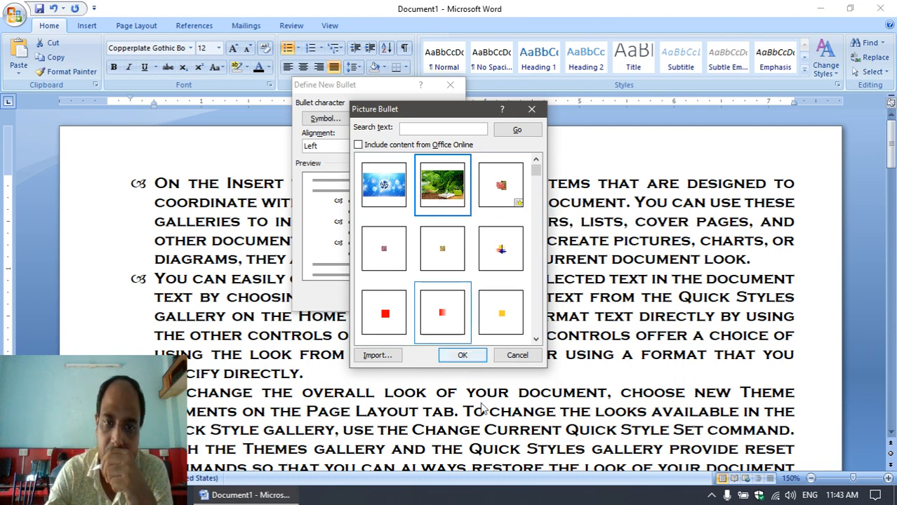
pyautogui.click(463, 355)
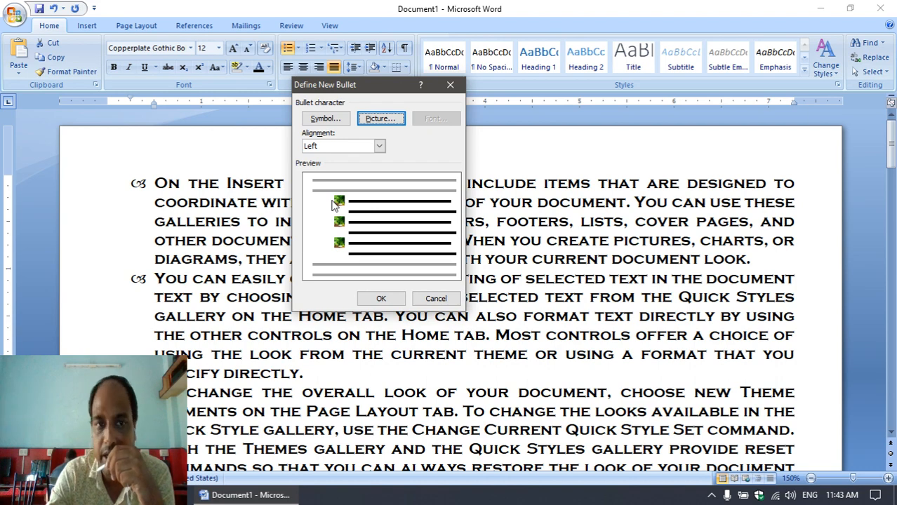
pyautogui.click(381, 299)
pyautogui.scroll(-3, 249, 276)
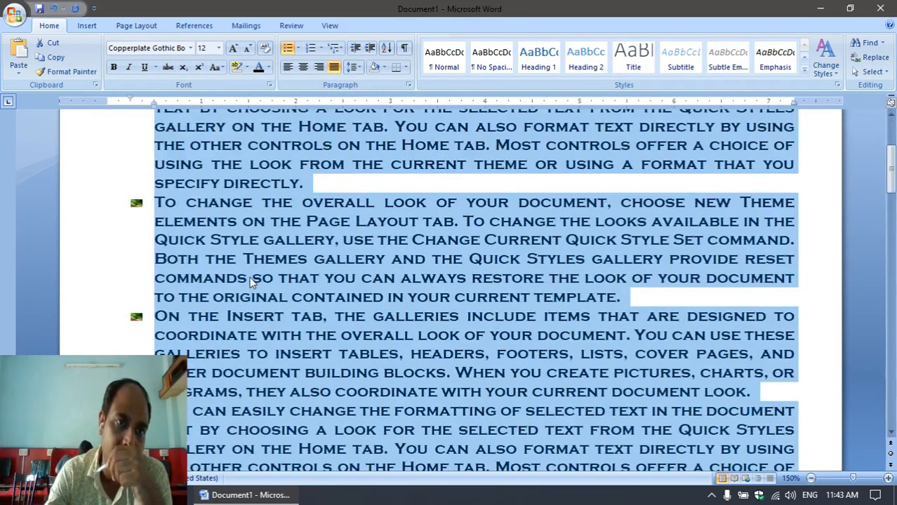
pyautogui.scroll(-5, 150, 213)
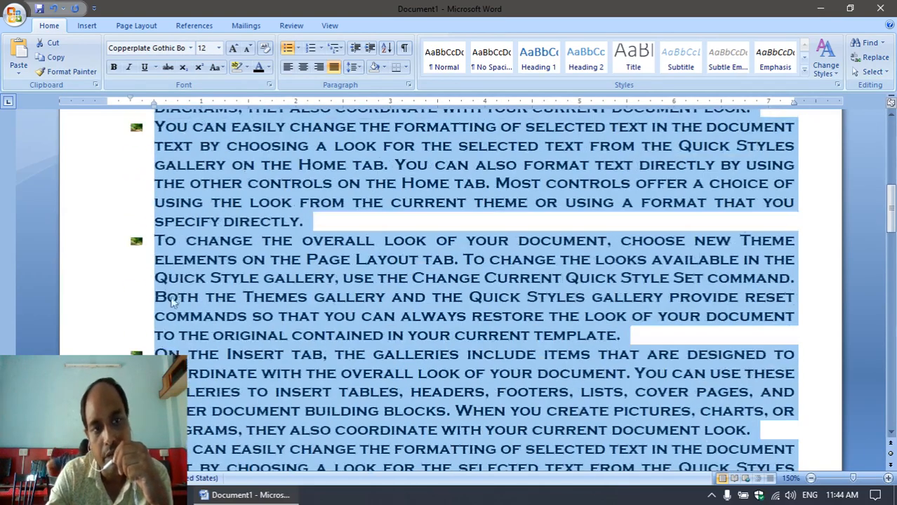
# Step: Replace the picture bullets of the selected paragraphs with 1. 2. 3. numbering and check the pages
pyautogui.scroll(-5, 172, 301)
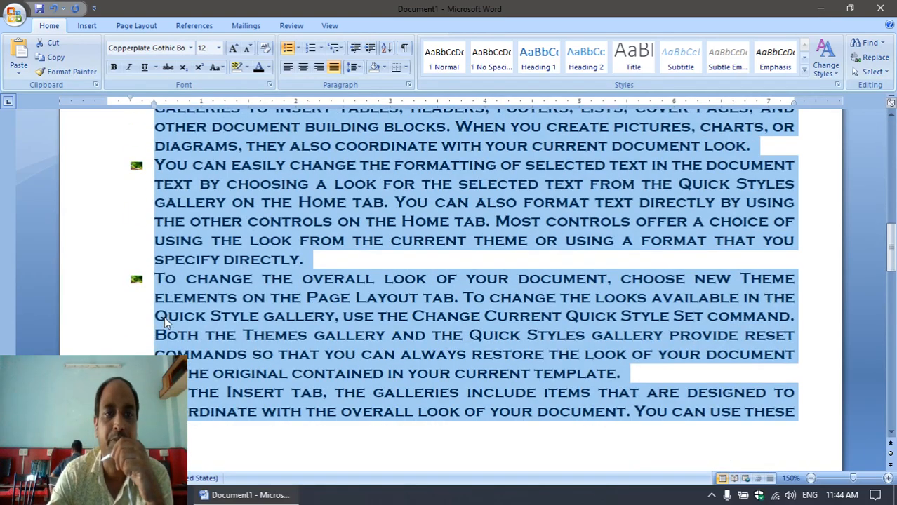
pyautogui.scroll(1, 203, 272)
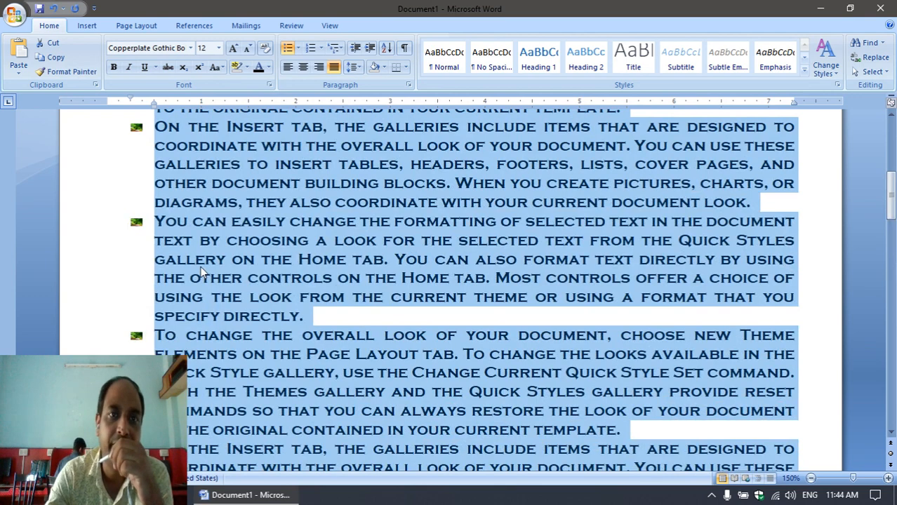
pyautogui.scroll(-2, 203, 275)
pyautogui.scroll(4, 206, 276)
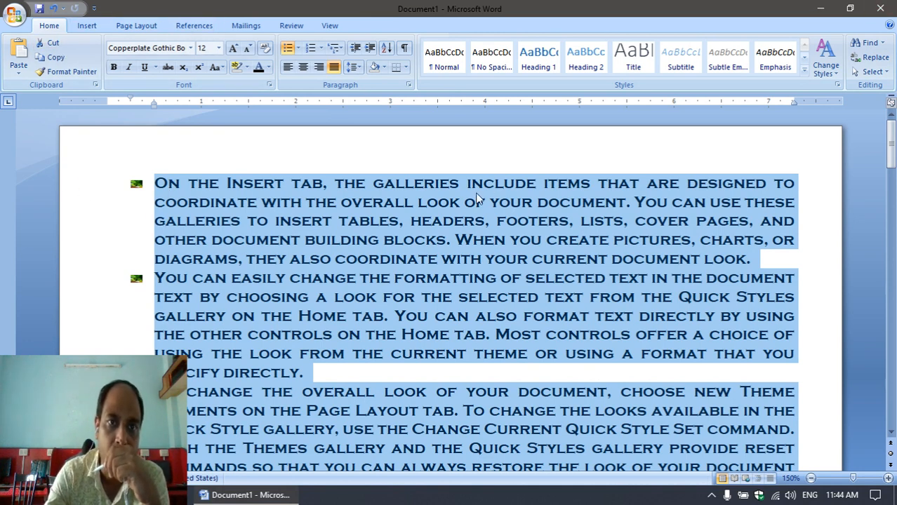
pyautogui.click(322, 48)
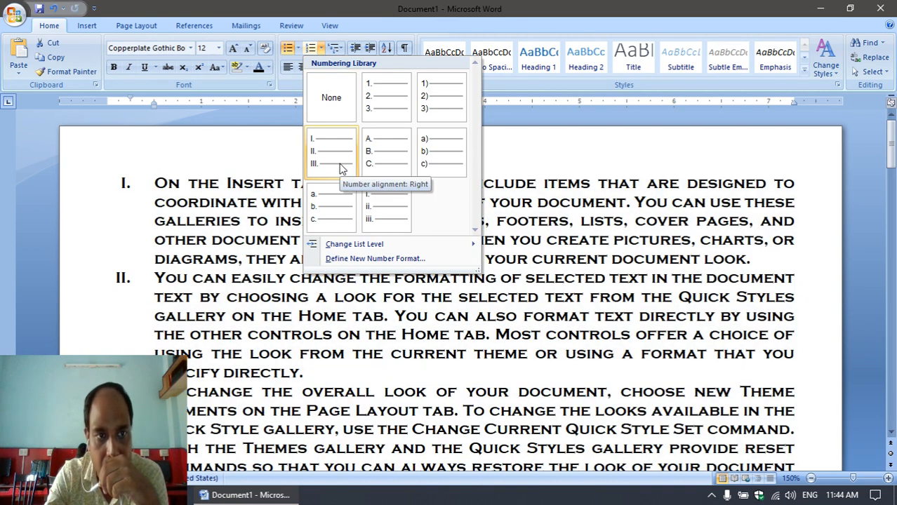
pyautogui.click(386, 113)
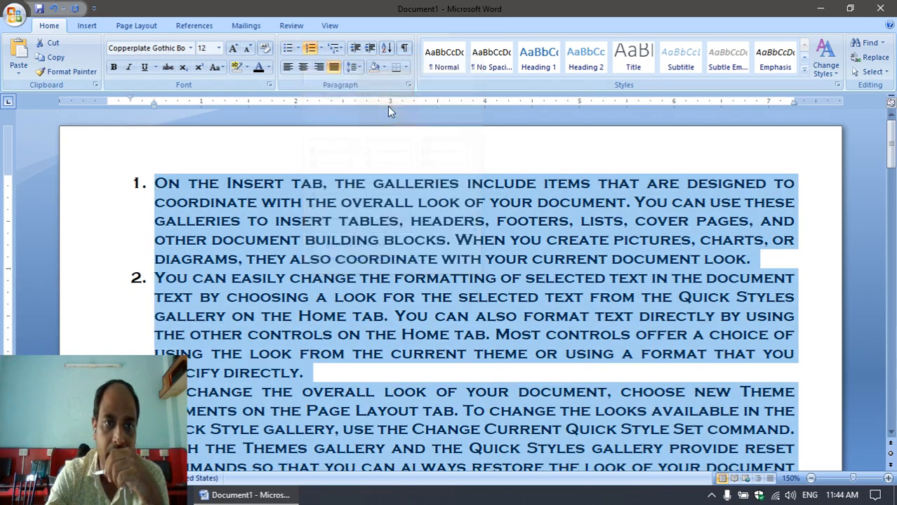
pyautogui.scroll(-10, 231, 235)
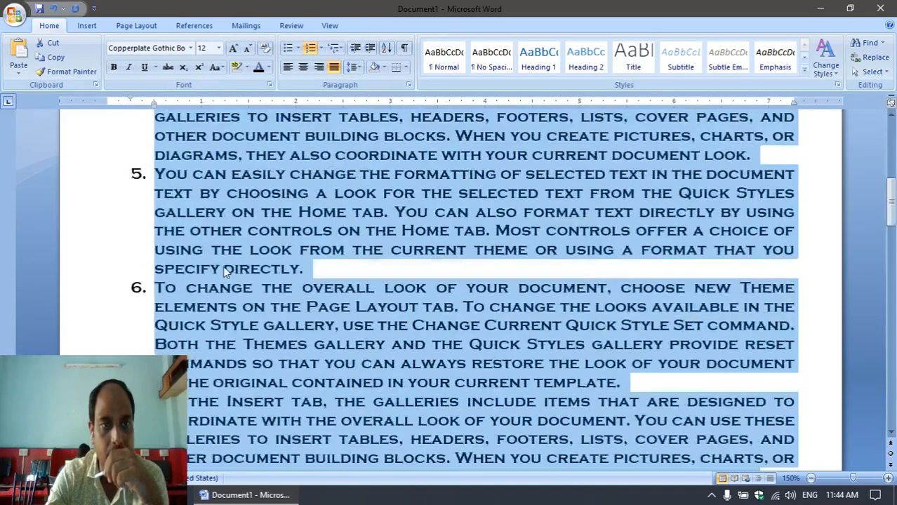
pyautogui.scroll(-10, 223, 272)
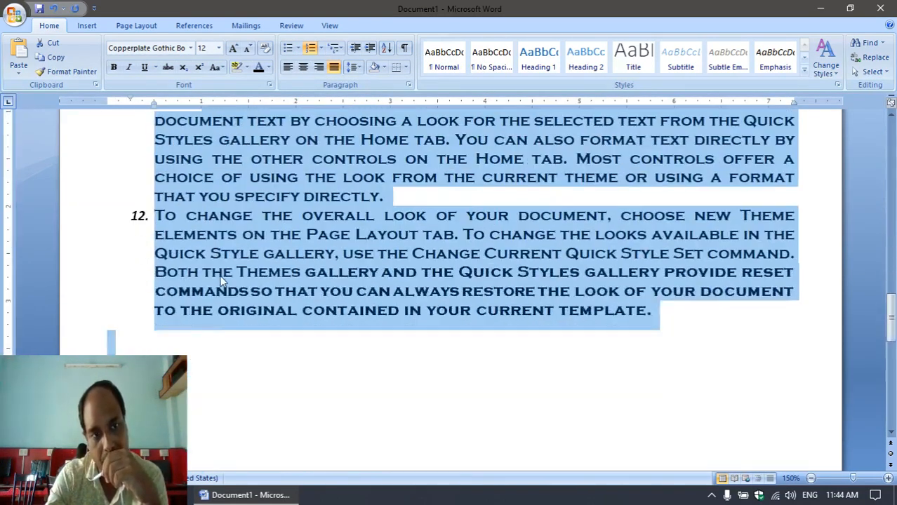
pyautogui.scroll(20, 223, 281)
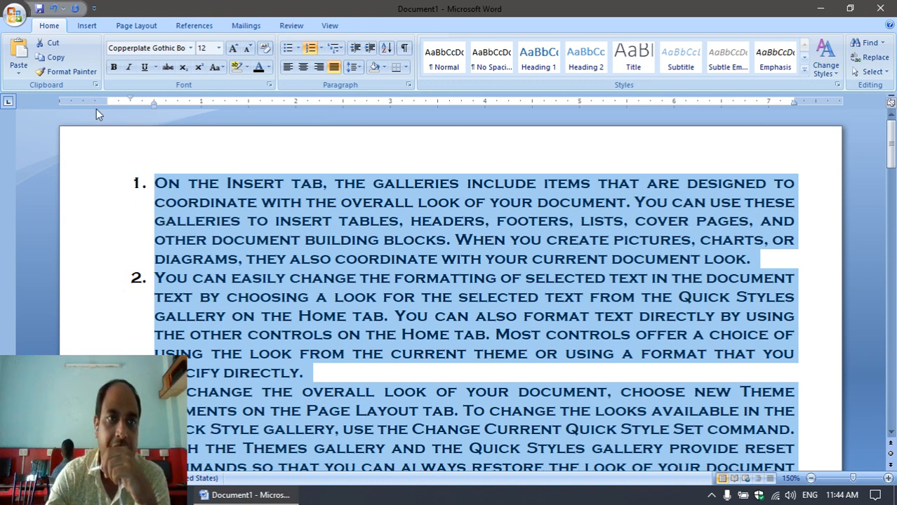
# Step: Apply the 1) a) i) multilevel list from the list library to the selected paragraphs
pyautogui.click(342, 52)
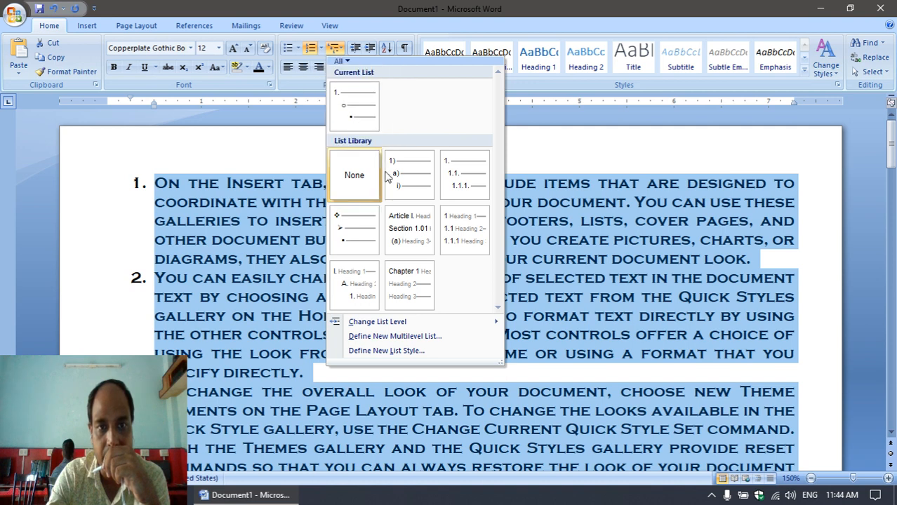
pyautogui.moveTo(400, 174)
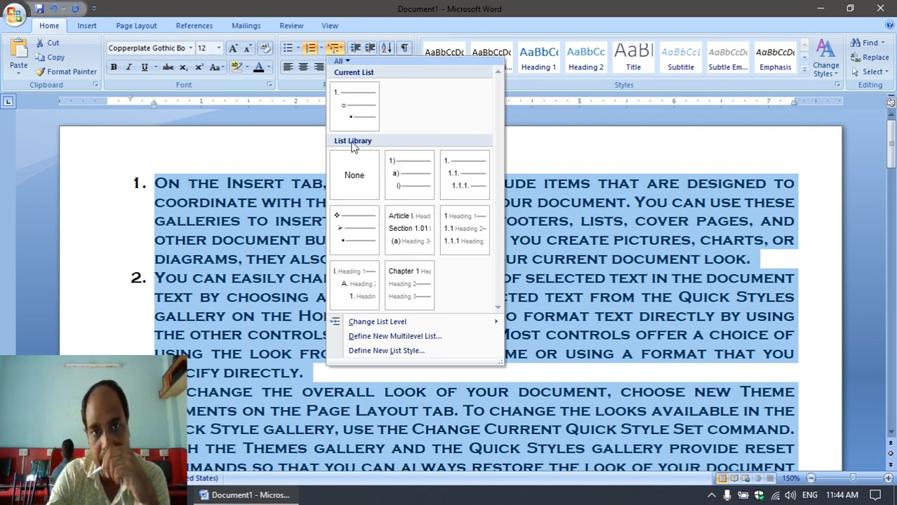
pyautogui.click(411, 170)
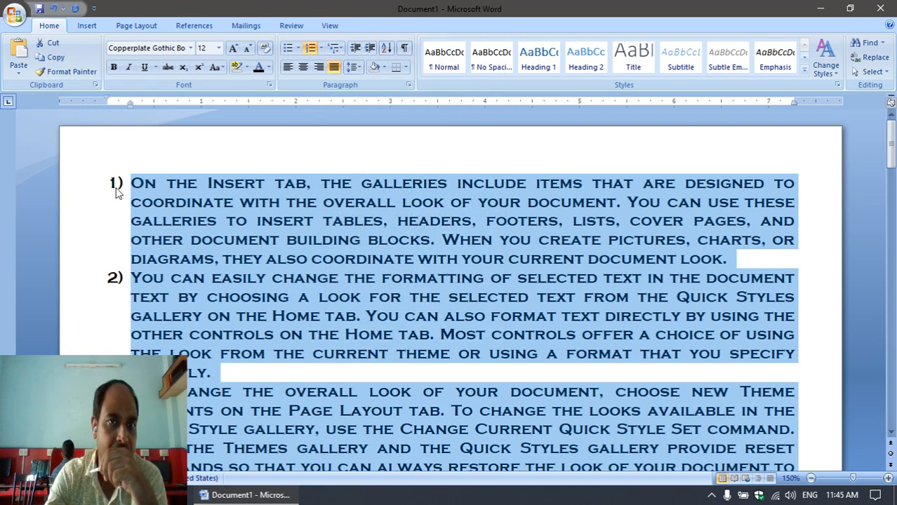
# Step: Demote the second paragraph to the a) list level and the third paragraph to the i) level
pyautogui.click(130, 280)
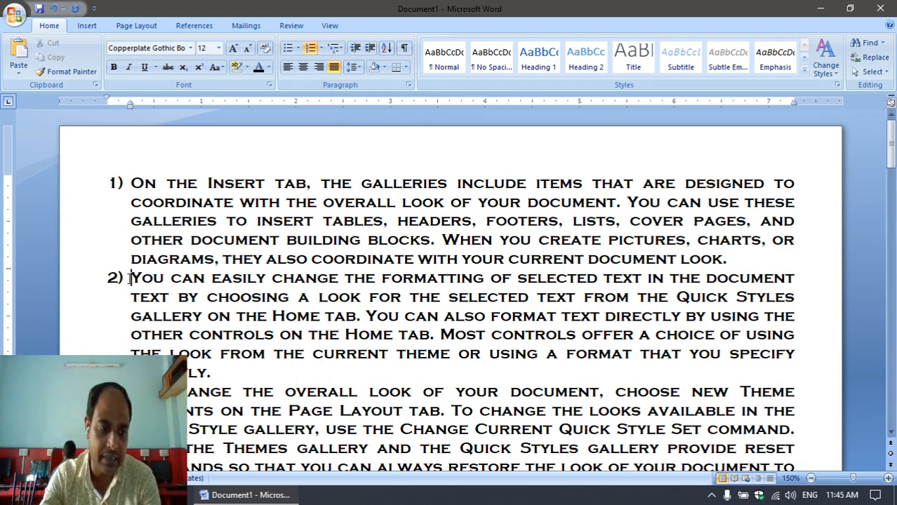
pyautogui.press('Tab')
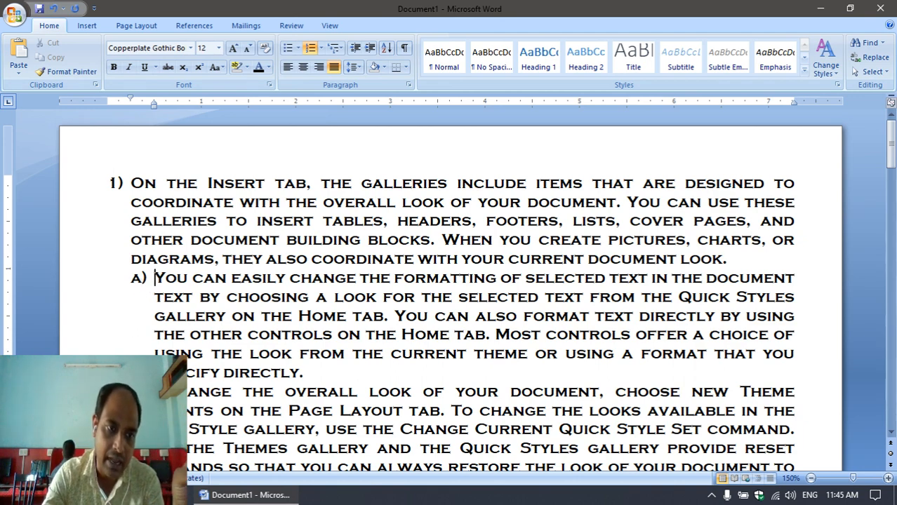
pyautogui.click(131, 392)
pyautogui.scroll(-2, 131, 392)
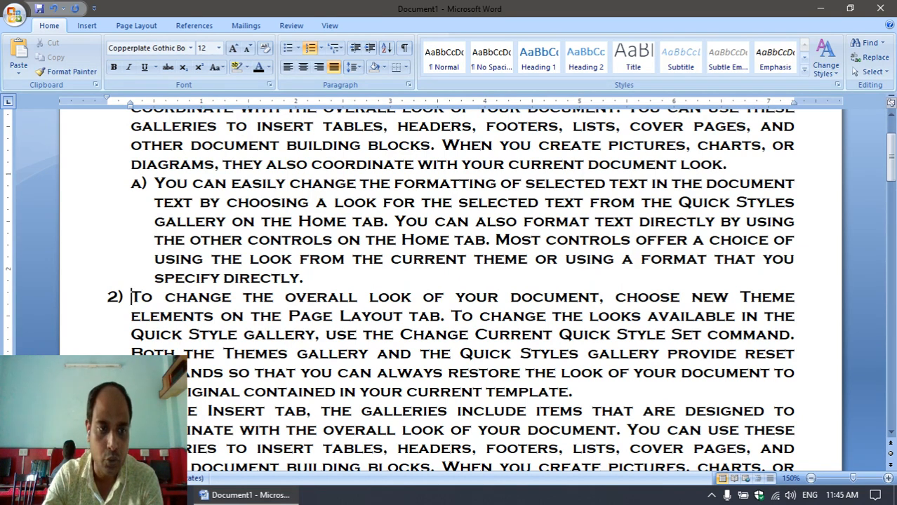
pyautogui.press('Tab')
pyautogui.press('Tab')
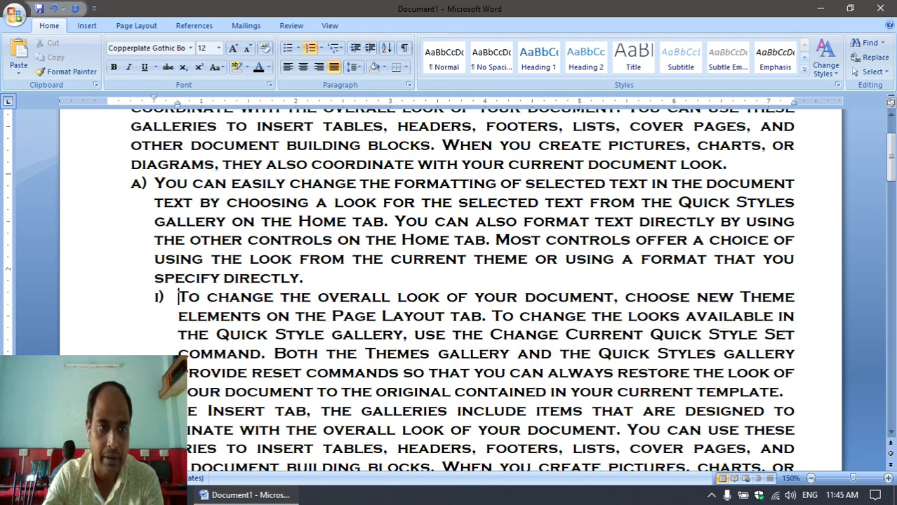
pyautogui.scroll(2, 167, 319)
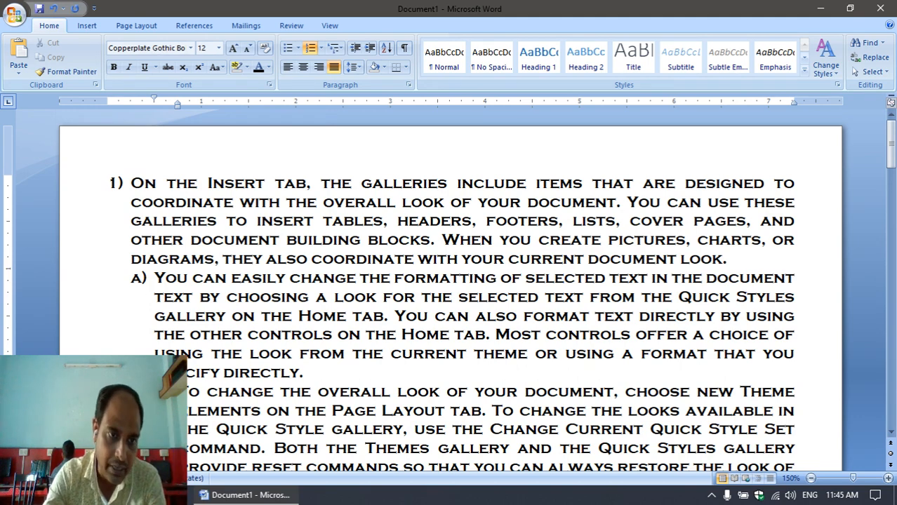
pyautogui.scroll(-2, 177, 337)
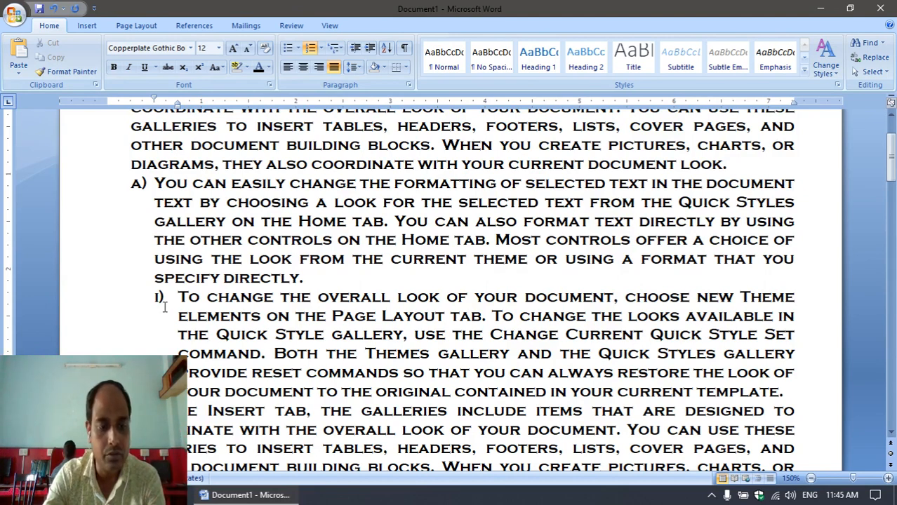
# Step: Promote the second and third paragraphs back to the top list level and undo the multilevel list changes
pyautogui.hotkey('shift', 'Tab')
pyautogui.hotkey('shift', 'Tab')
pyautogui.press('Up')
pyautogui.hotkey('shift', 'Tab')
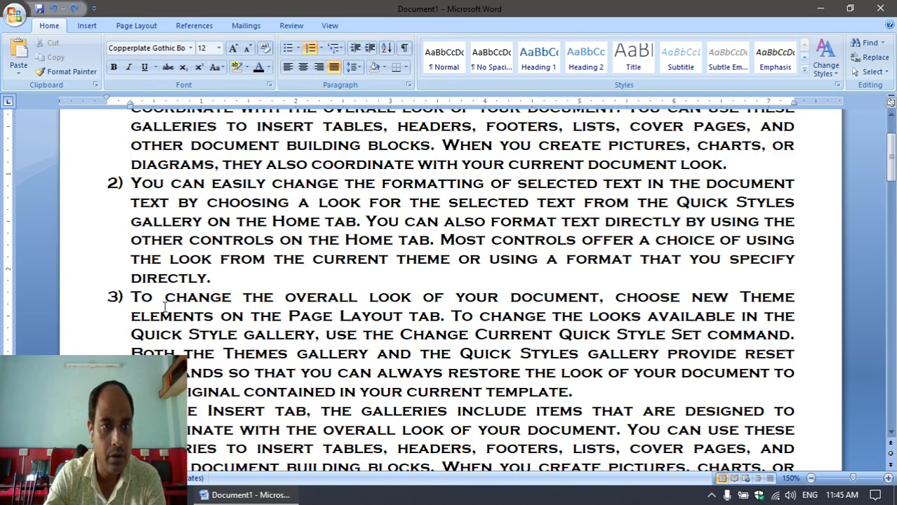
pyautogui.hotkey('ctrl', 'z')
pyautogui.scroll(2, 164, 307)
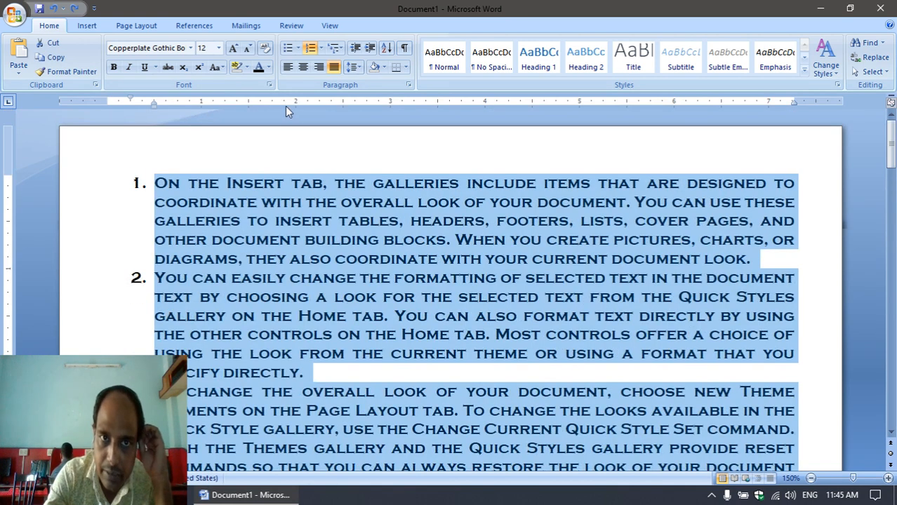
# Step: Remove the numbering from the selected paragraphs and set their line spacing to 1.15
pyautogui.click(320, 48)
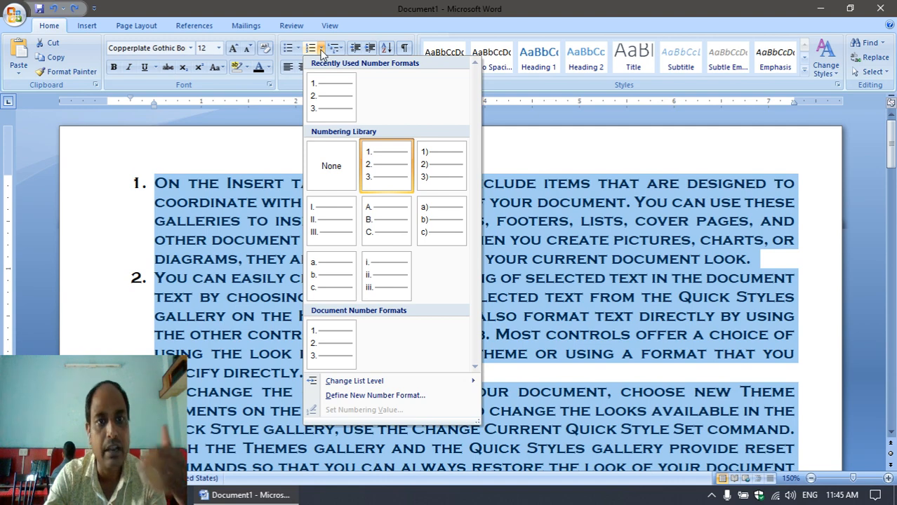
pyautogui.click(334, 171)
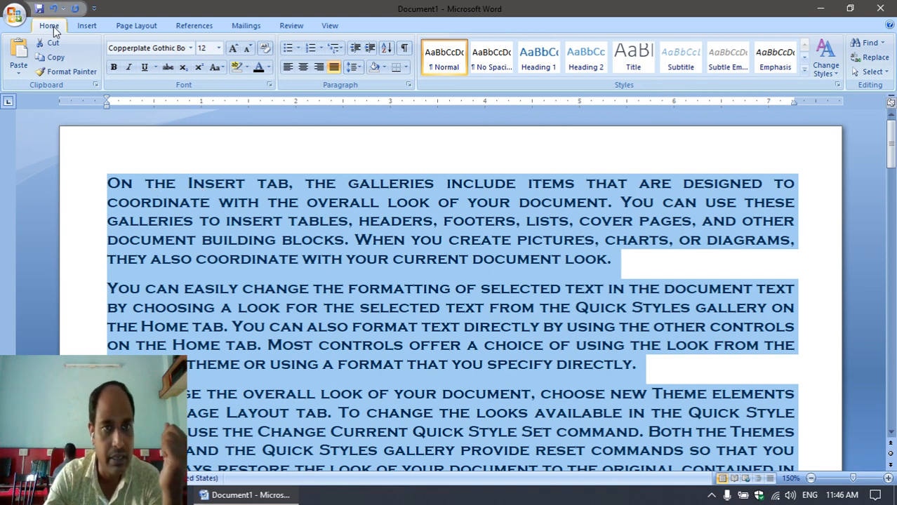
pyautogui.click(358, 68)
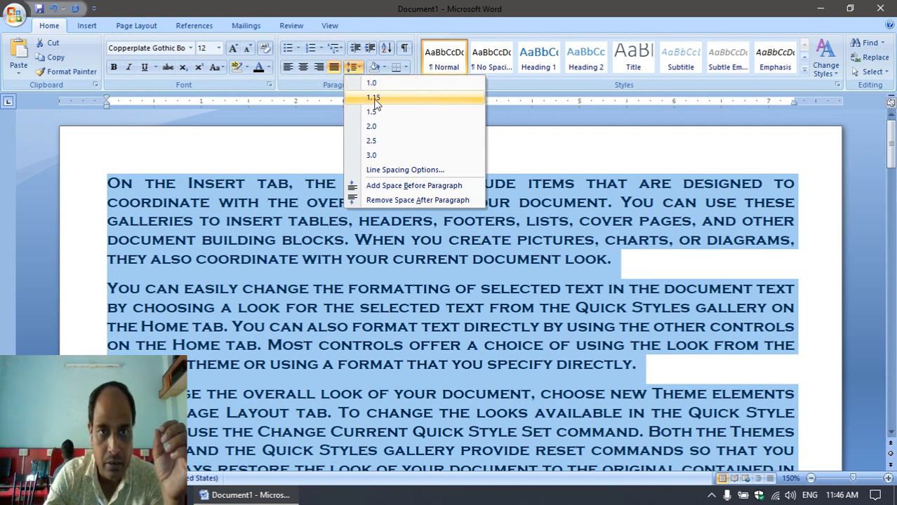
pyautogui.click(374, 99)
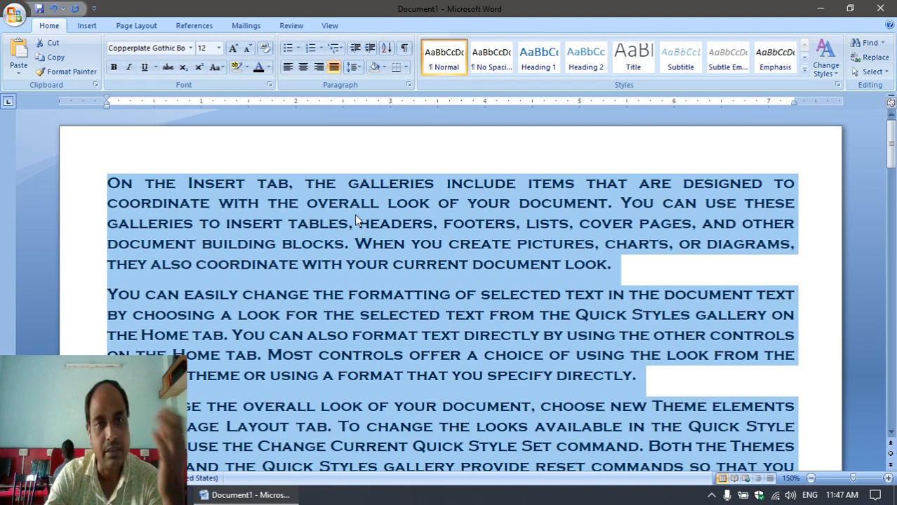
pyautogui.scroll(-4, 393, 307)
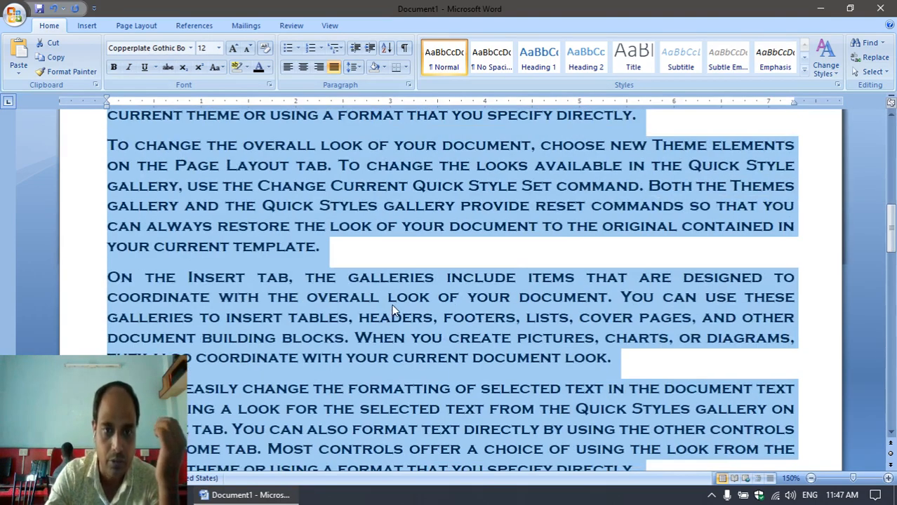
pyautogui.scroll(-4, 391, 311)
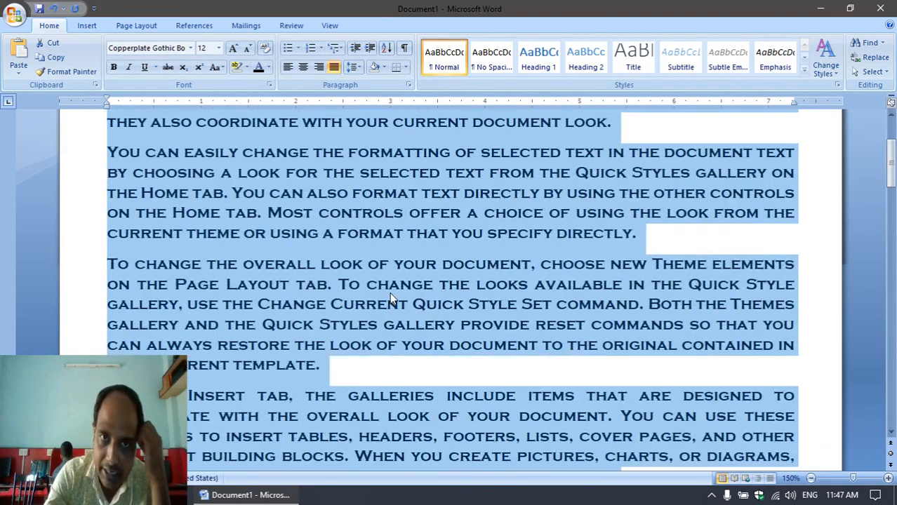
pyautogui.click(385, 66)
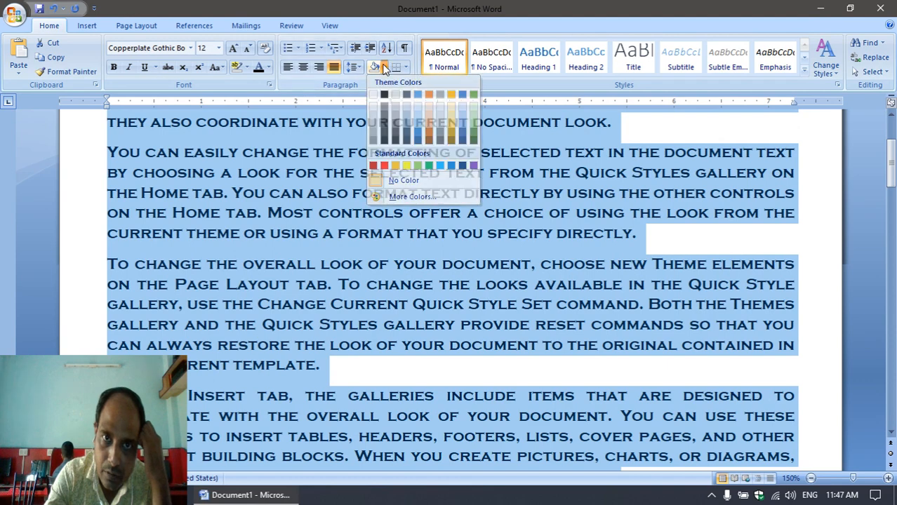
pyautogui.click(390, 75)
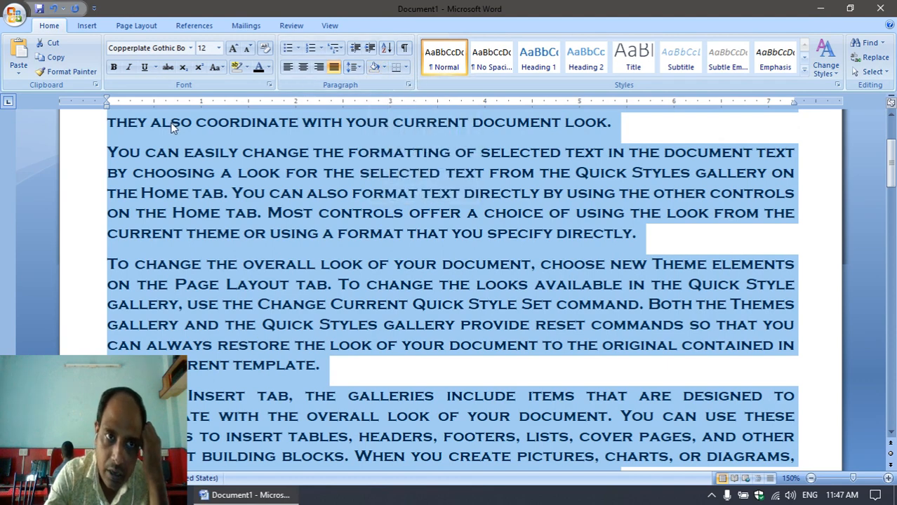
pyautogui.click(440, 154)
pyautogui.scroll(3, 463, 168)
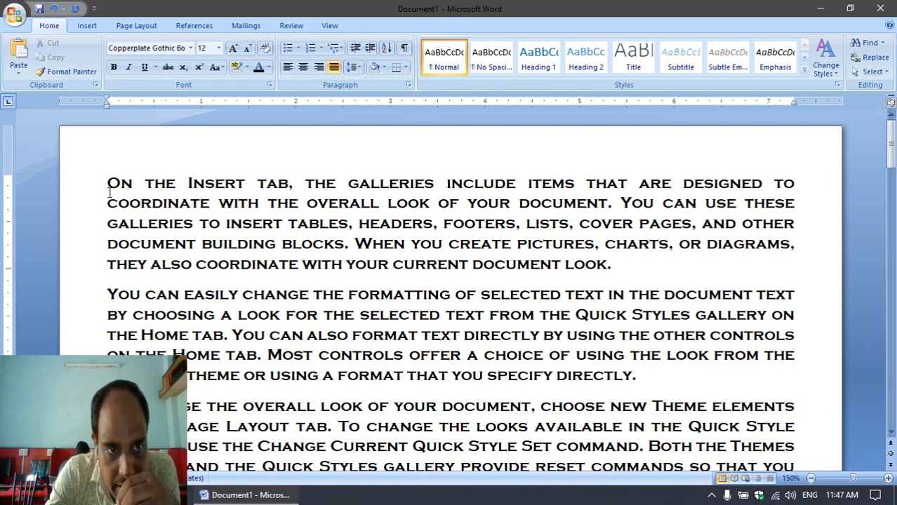
# Step: Look through the document pages and select the word "using" in a paragraph about formatting selected text
pyautogui.scroll(-2, 116, 267)
pyautogui.scroll(-5, 187, 307)
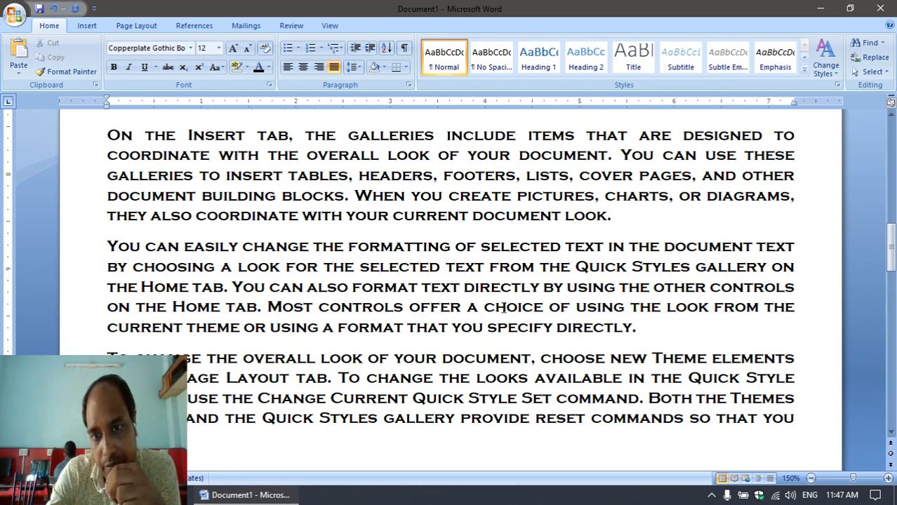
pyautogui.moveTo(567, 286); pyautogui.dragTo(615, 283)
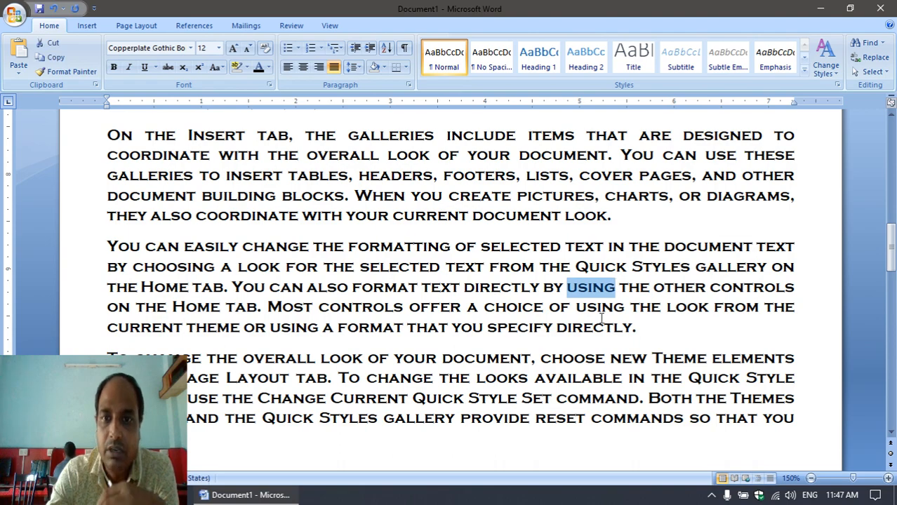
pyautogui.scroll(3, 535, 309)
pyautogui.scroll(10, 535, 308)
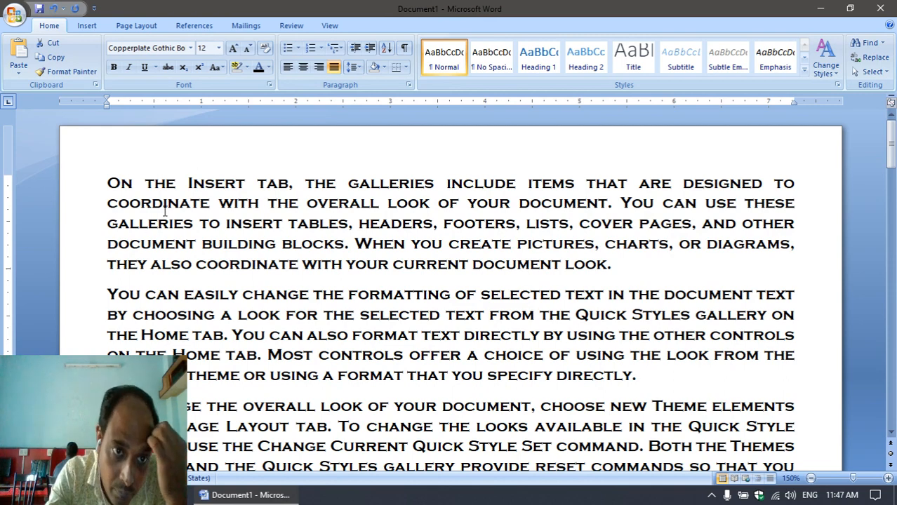
pyautogui.scroll(-3, 366, 208)
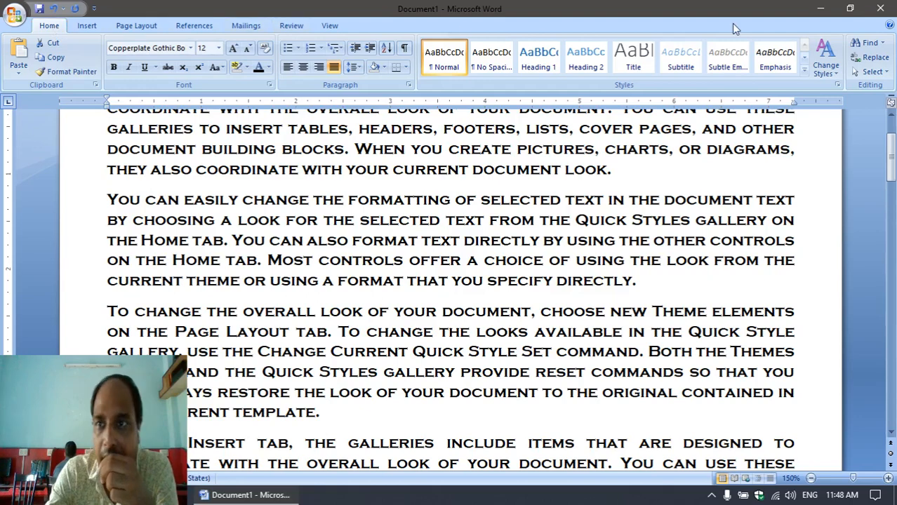
pyautogui.scroll(2, 425, 300)
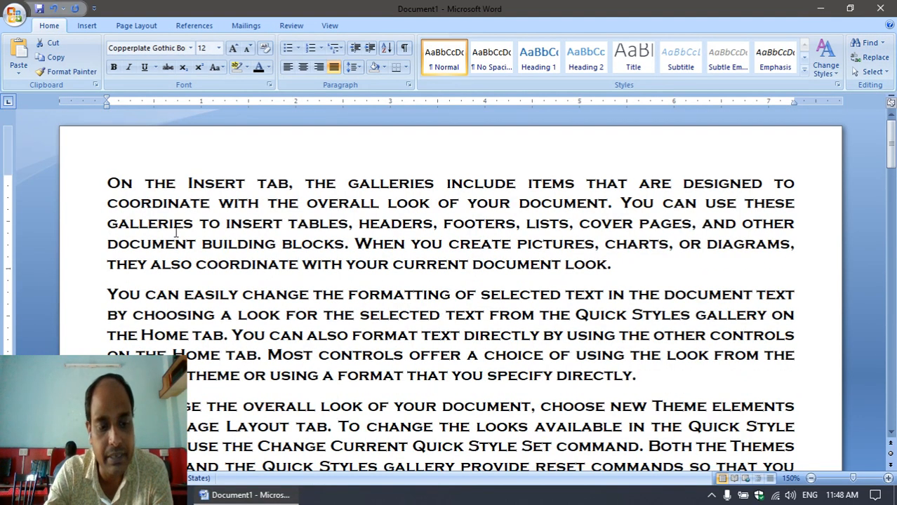
# Step: Search the whole document for the word "USING" and go to its first occurrence
pyautogui.hotkey('ctrl', 'a')
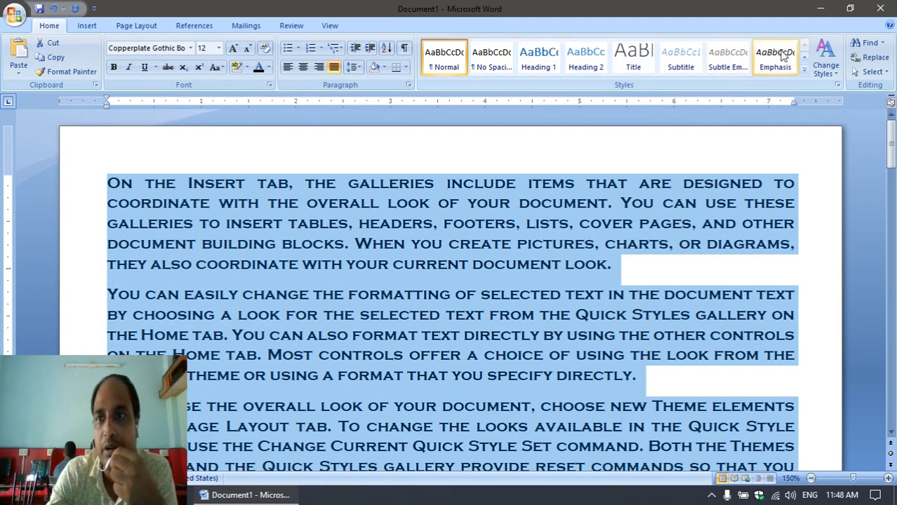
pyautogui.click(870, 44)
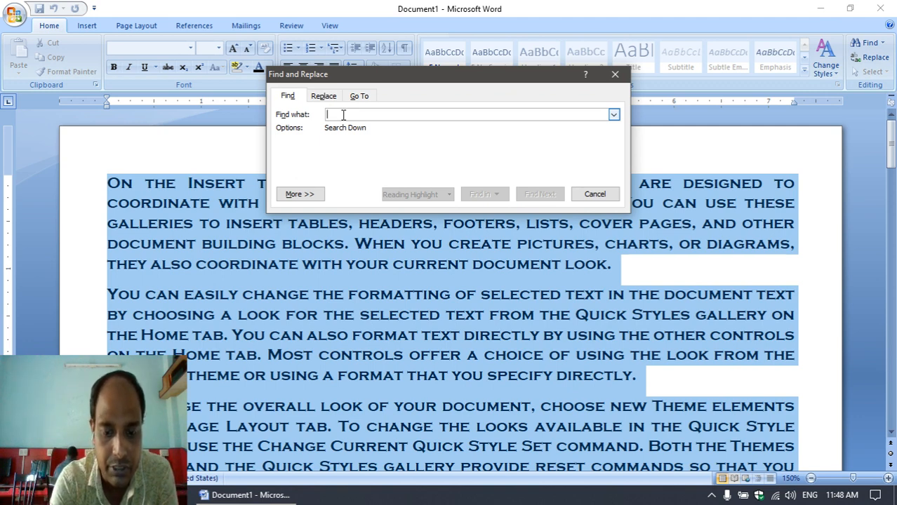
pyautogui.write('USI')
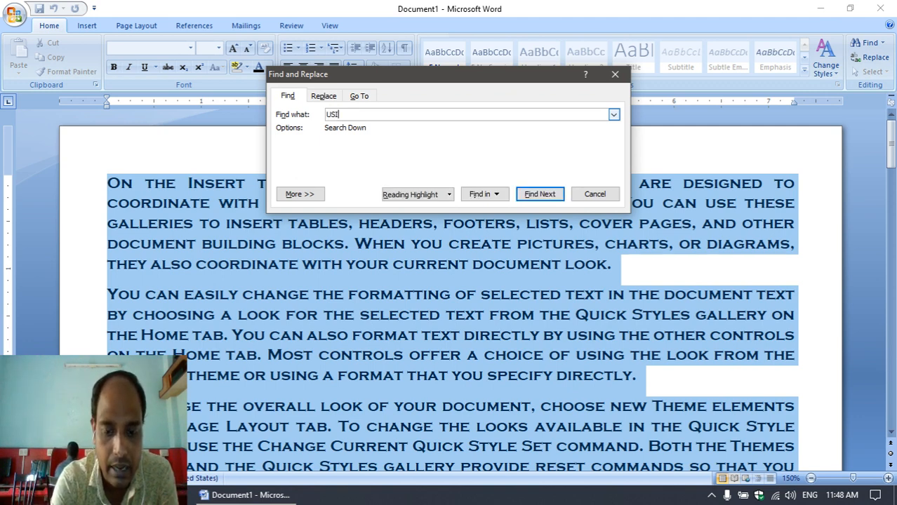
pyautogui.write('NG')
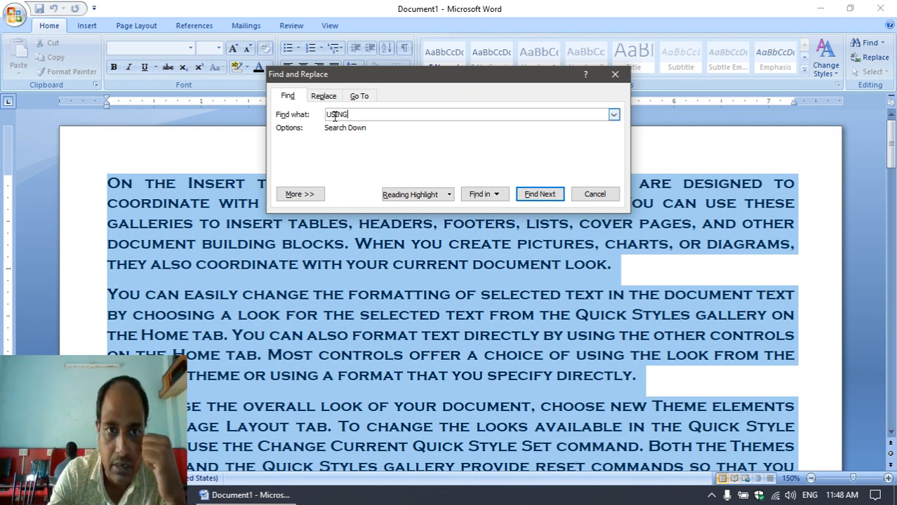
pyautogui.click(540, 195)
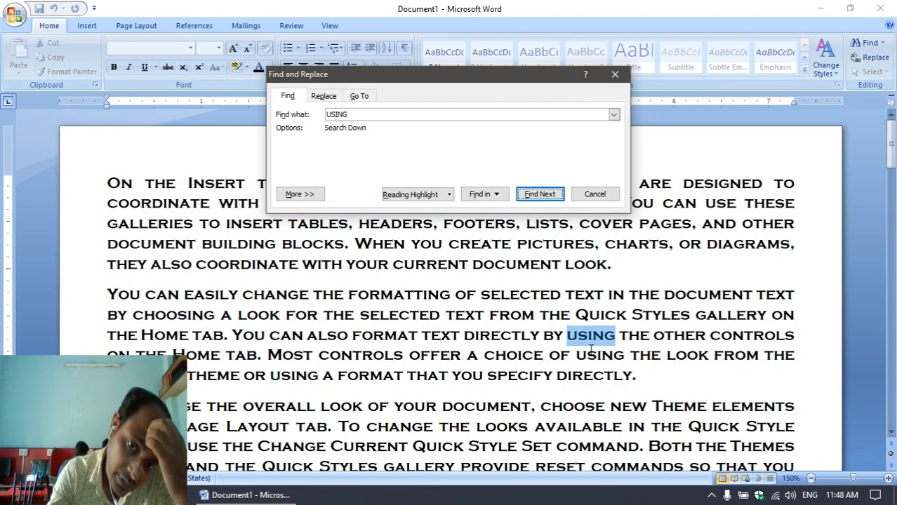
# Step: Step through the further occurrences of "USING" in the document, keeping the search dialog clear of the found words
pyautogui.scroll(-1, 589, 343)
pyautogui.click(547, 197)
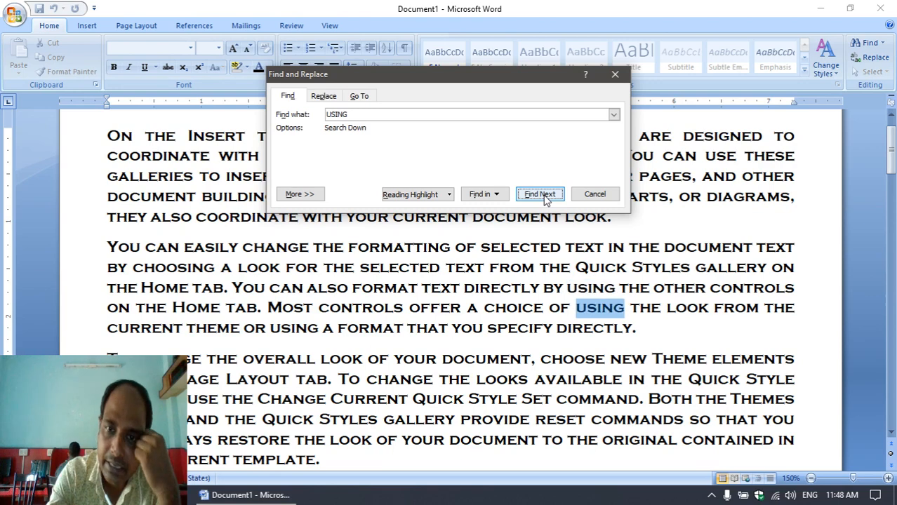
pyautogui.click(546, 198)
pyautogui.click(547, 198)
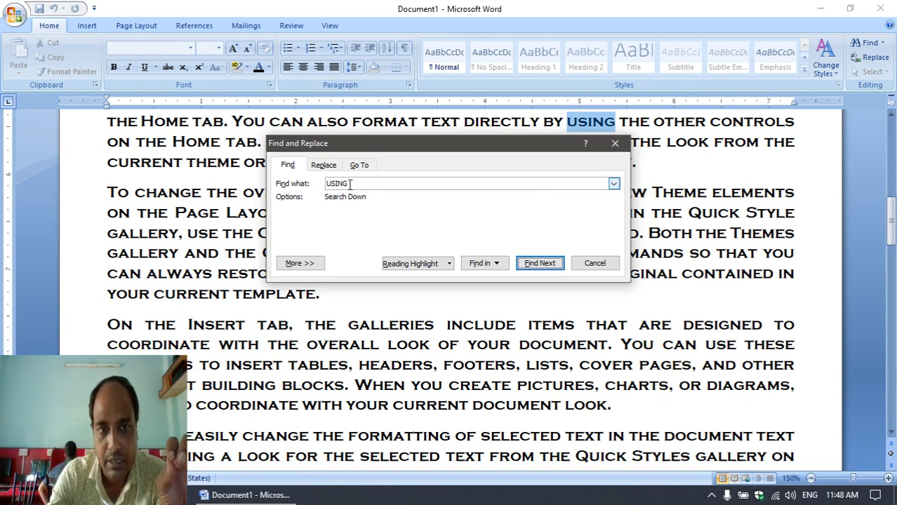
pyautogui.moveTo(349, 183); pyautogui.dragTo(329, 179)
pyautogui.click(548, 264)
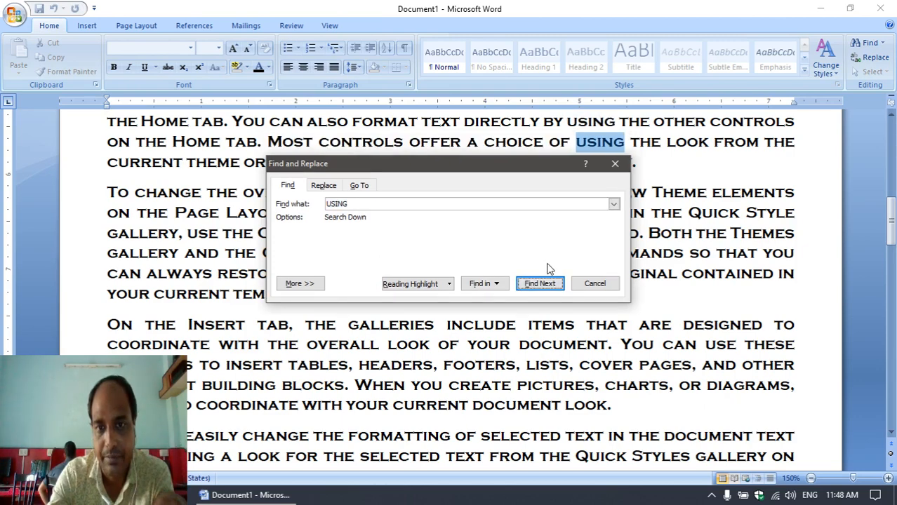
pyautogui.click(541, 284)
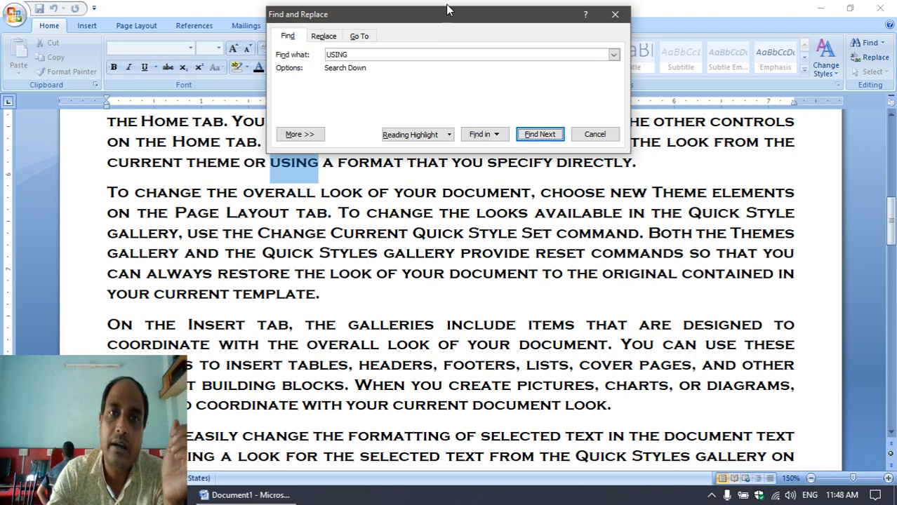
pyautogui.moveTo(446, 5); pyautogui.dragTo(444, 106)
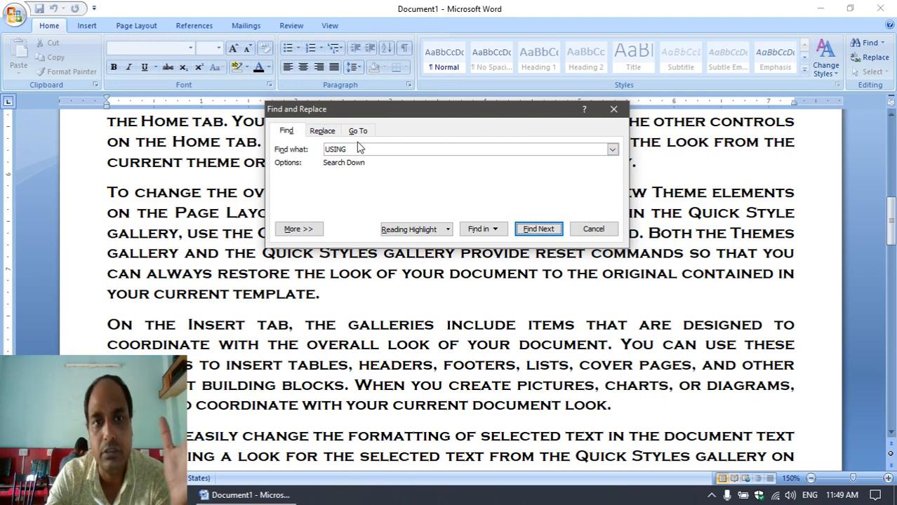
# Step: Set up a replacement for the searched word "USING" with "USEFUL" as the new text
pyautogui.moveTo(349, 148); pyautogui.dragTo(322, 150)
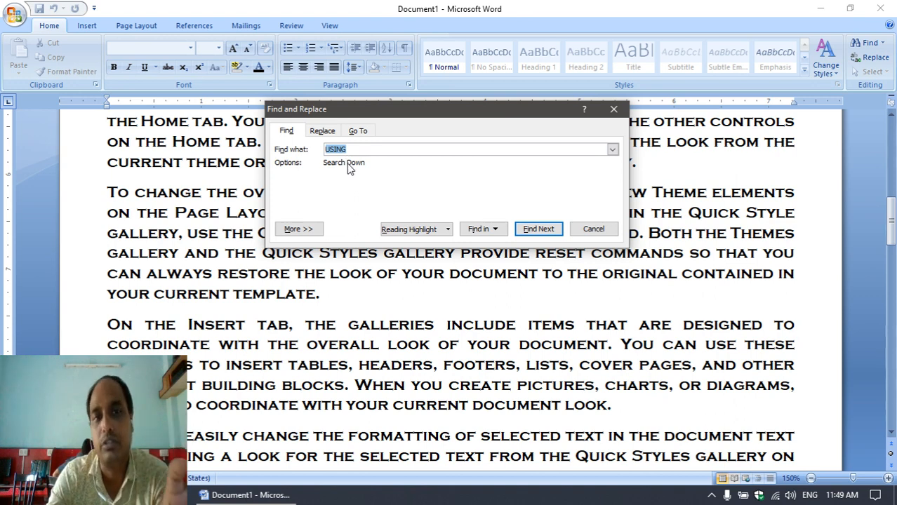
pyautogui.click(322, 133)
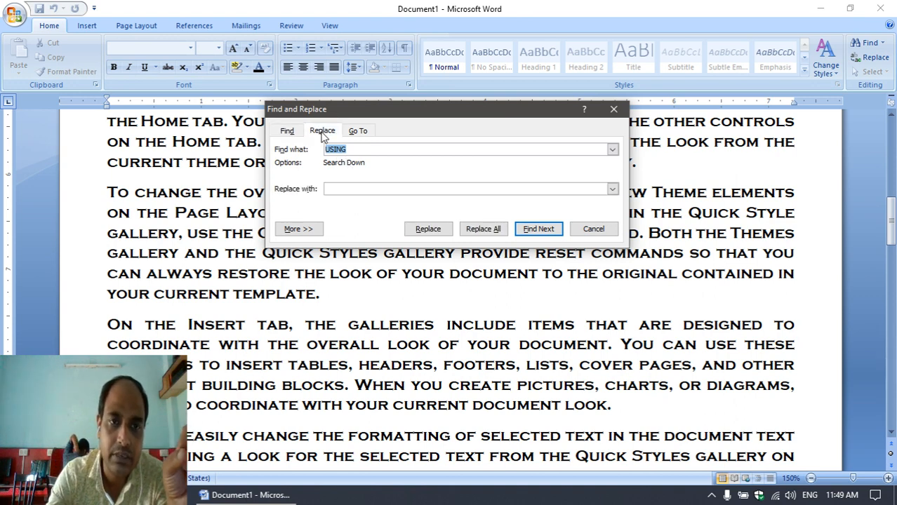
pyautogui.click(342, 190)
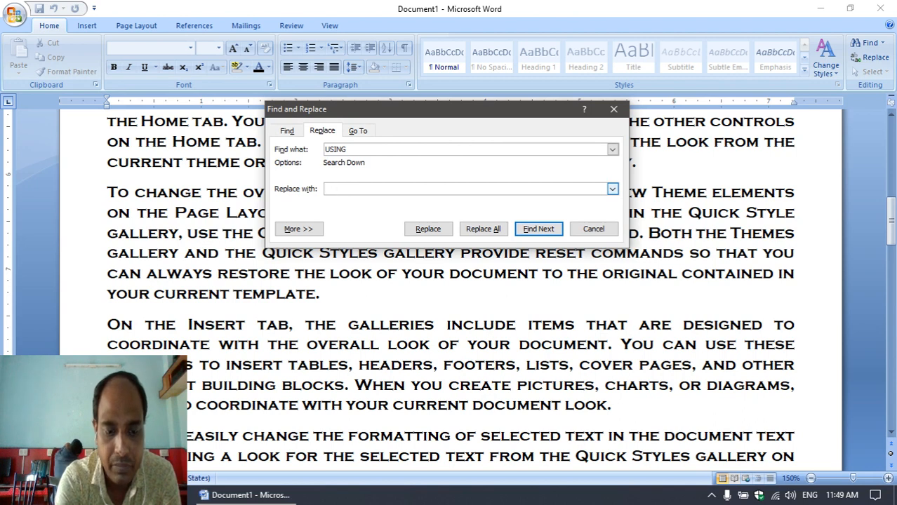
pyautogui.write('USE')
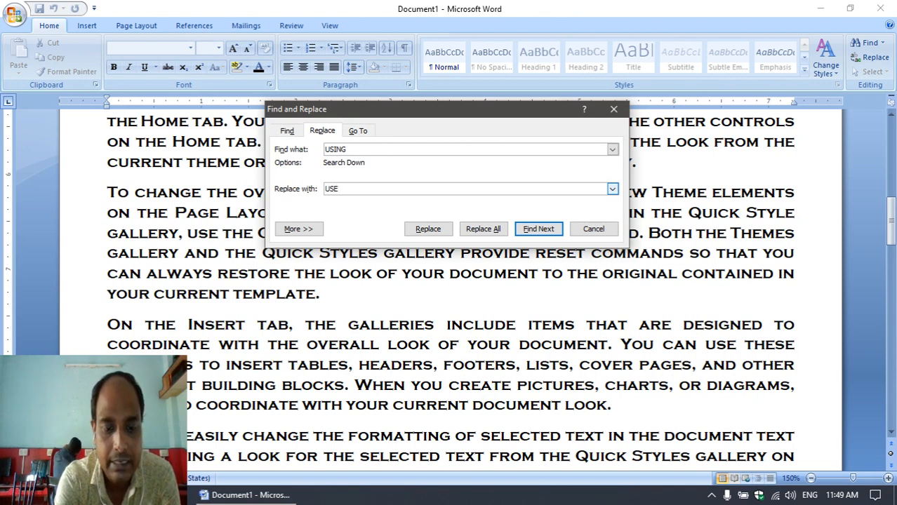
pyautogui.write('FUL')
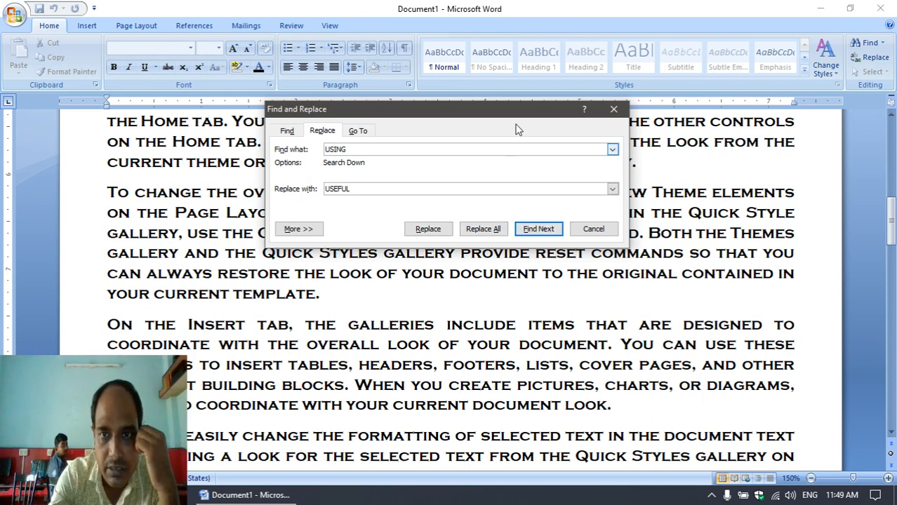
# Step: Replace every occurrence of "USING" with "USEFUL", continuing the search from the beginning of the document
pyautogui.moveTo(506, 110); pyautogui.dragTo(403, 268)
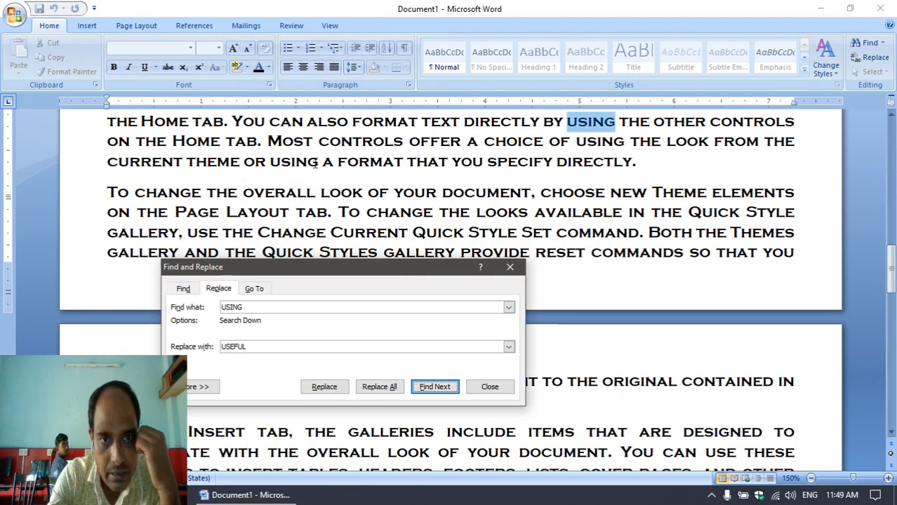
pyautogui.scroll(1, 358, 151)
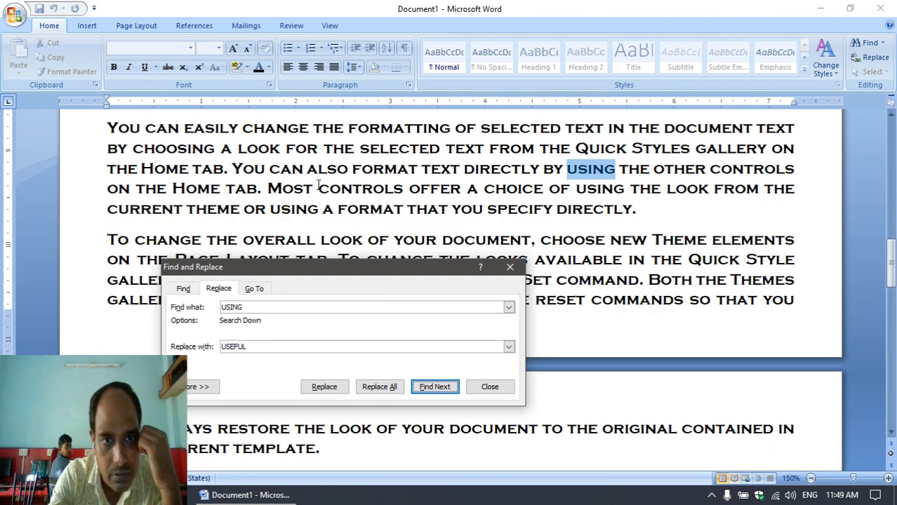
pyautogui.scroll(1, 318, 185)
pyautogui.scroll(1, 308, 178)
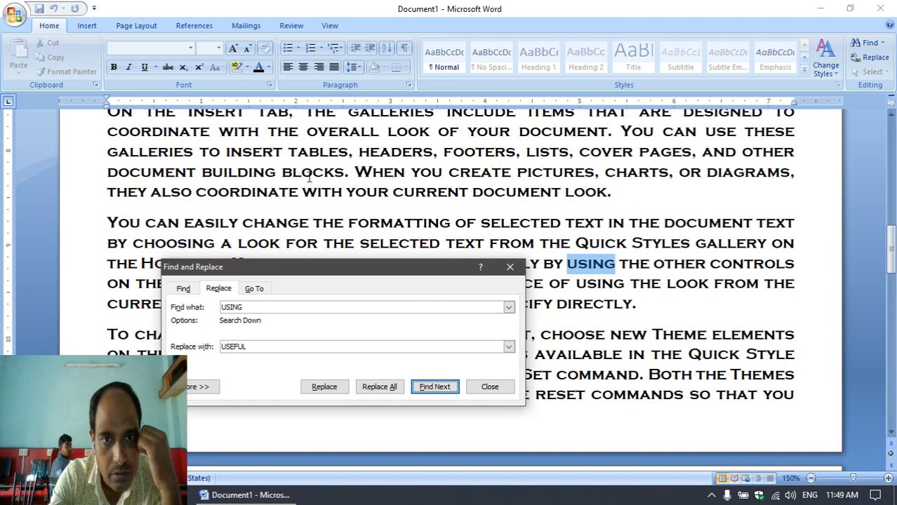
pyautogui.scroll(-2, 308, 178)
pyautogui.moveTo(358, 267); pyautogui.dragTo(390, 146)
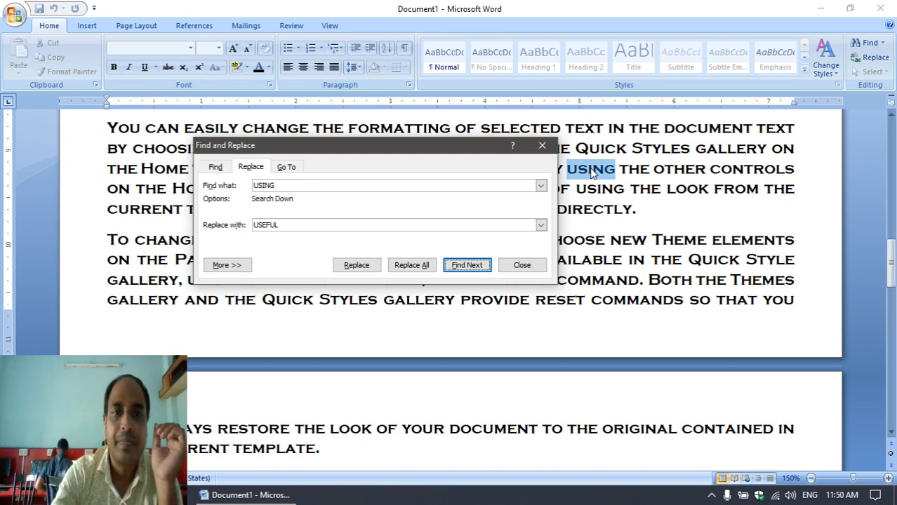
pyautogui.click(411, 265)
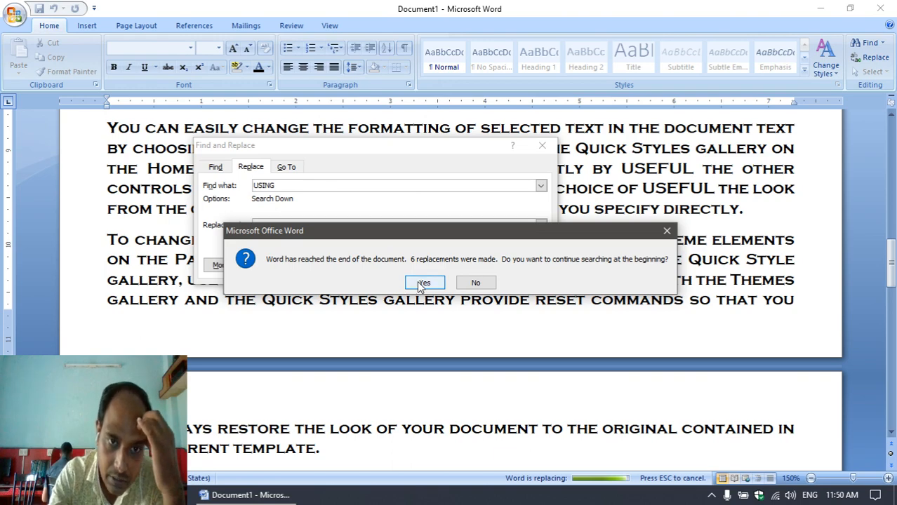
pyautogui.click(423, 283)
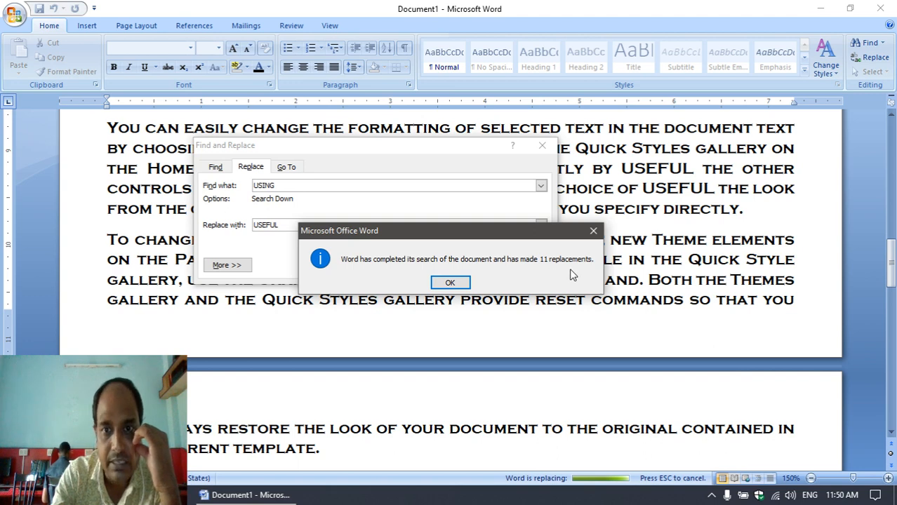
pyautogui.click(452, 283)
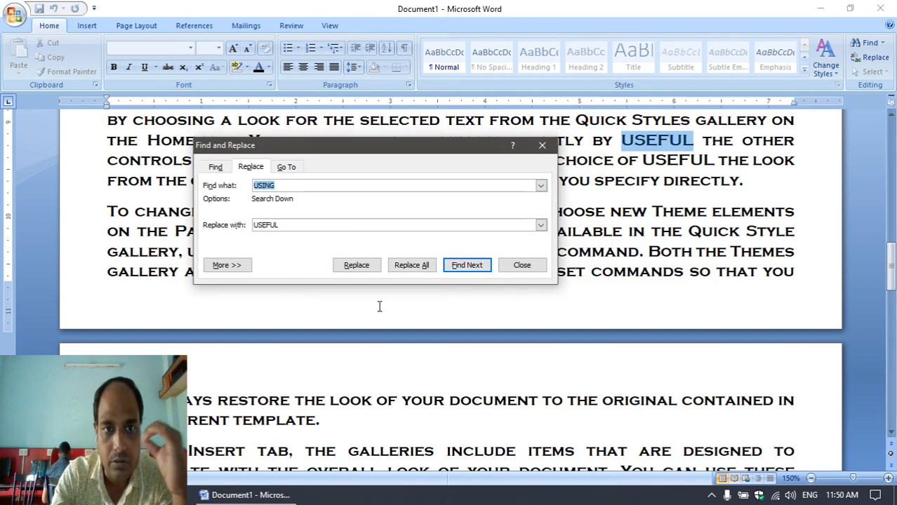
# Step: Examine the replaced words across the document pages, closing Find and Replace to see the text unobstructed
pyautogui.scroll(5, 600, 147)
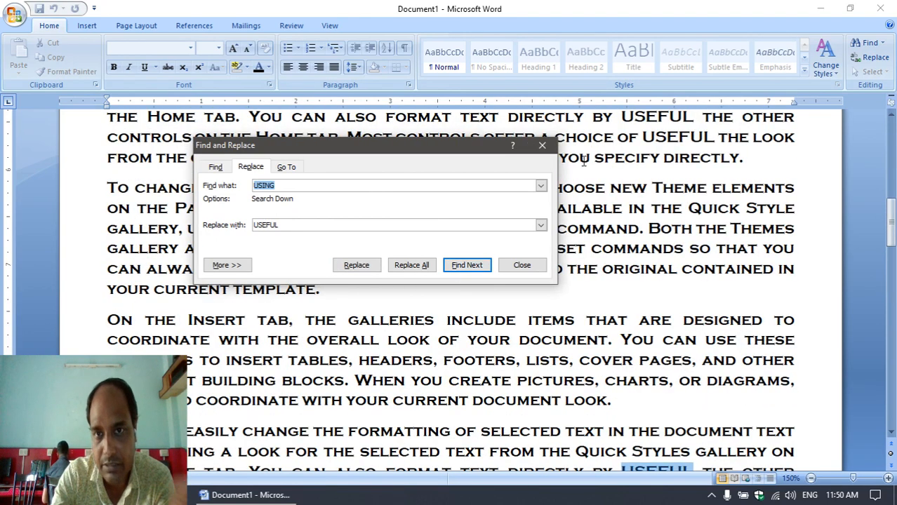
pyautogui.scroll(-3, 620, 208)
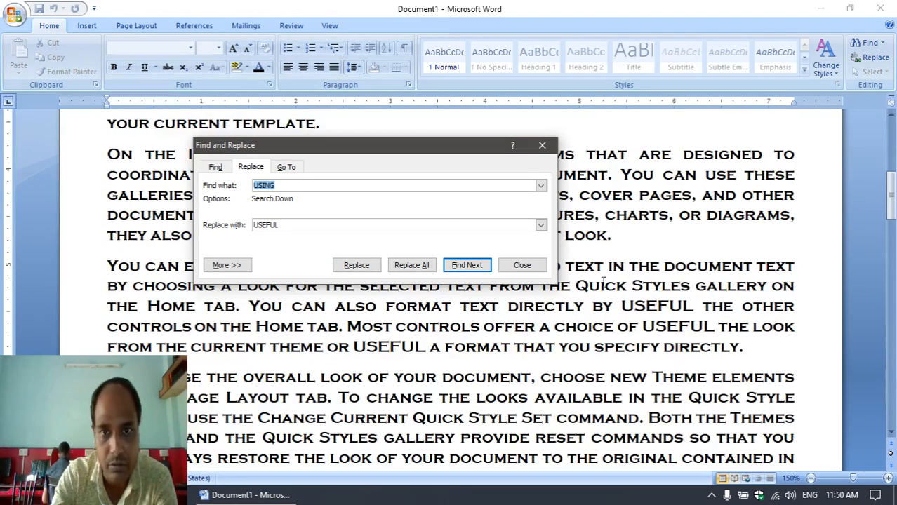
pyautogui.scroll(3, 603, 281)
pyautogui.scroll(-1, 593, 295)
pyautogui.scroll(-4, 590, 304)
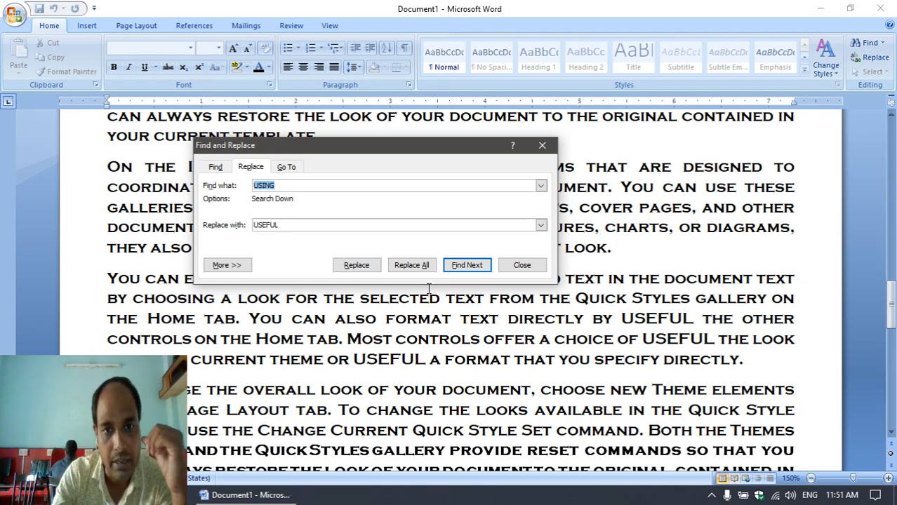
pyautogui.click(524, 265)
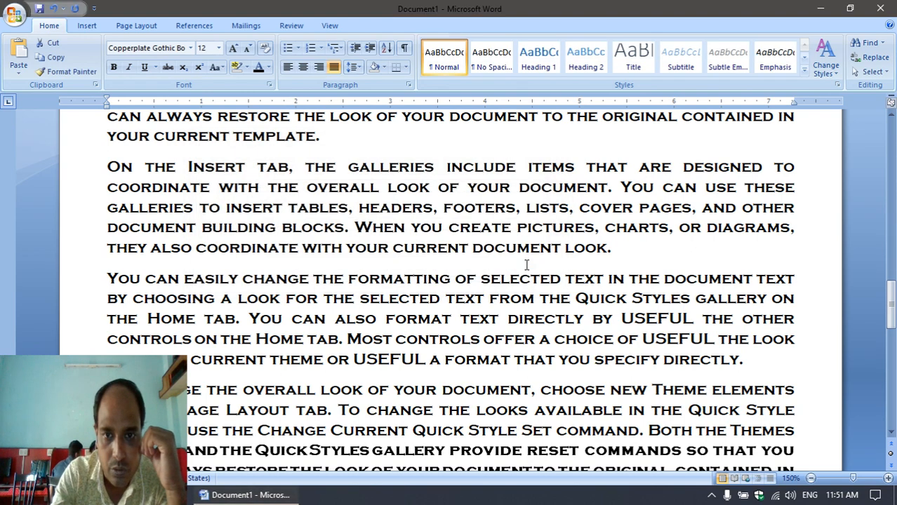
pyautogui.scroll(-3, 527, 265)
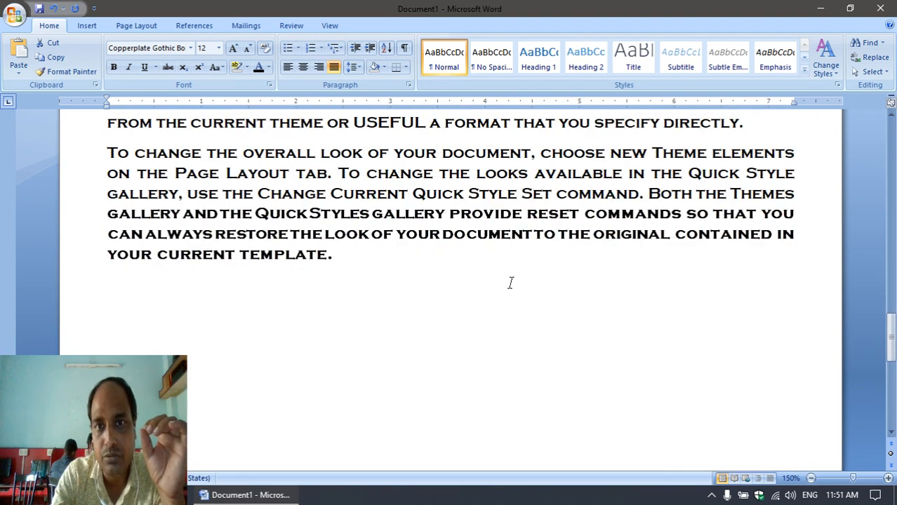
pyautogui.scroll(2, 510, 283)
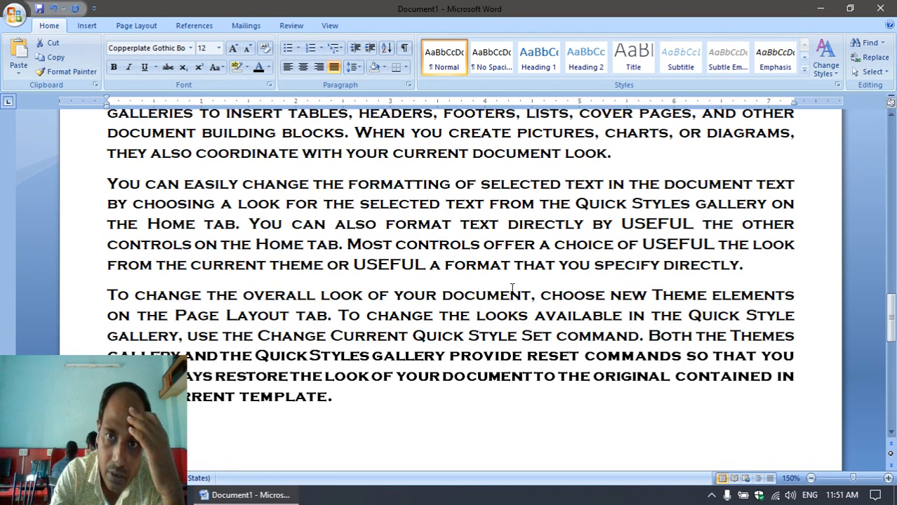
pyautogui.scroll(-2, 510, 265)
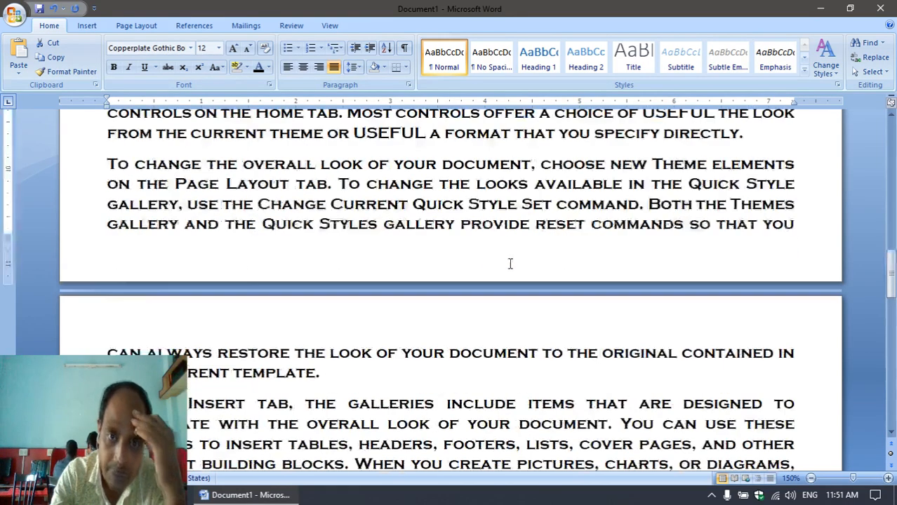
pyautogui.scroll(2, 510, 265)
pyautogui.doubleClick(656, 234)
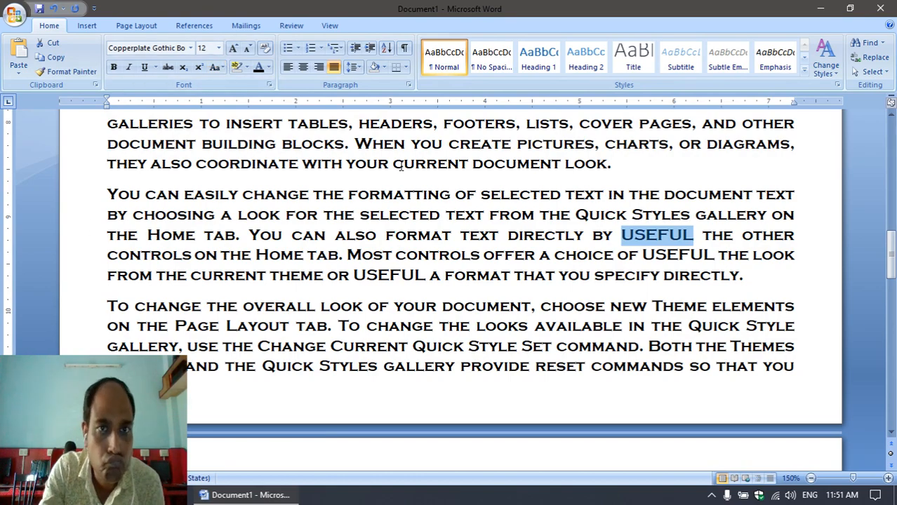
# Step: Delete the entire document text to leave a blank page
pyautogui.scroll(10, 394, 279)
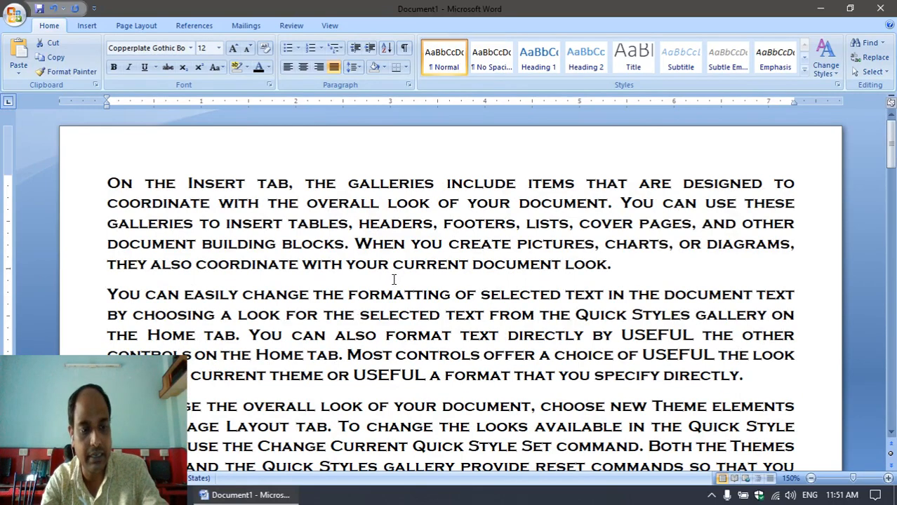
pyautogui.hotkey('ctrl', 'a')
pyautogui.press('Delete')
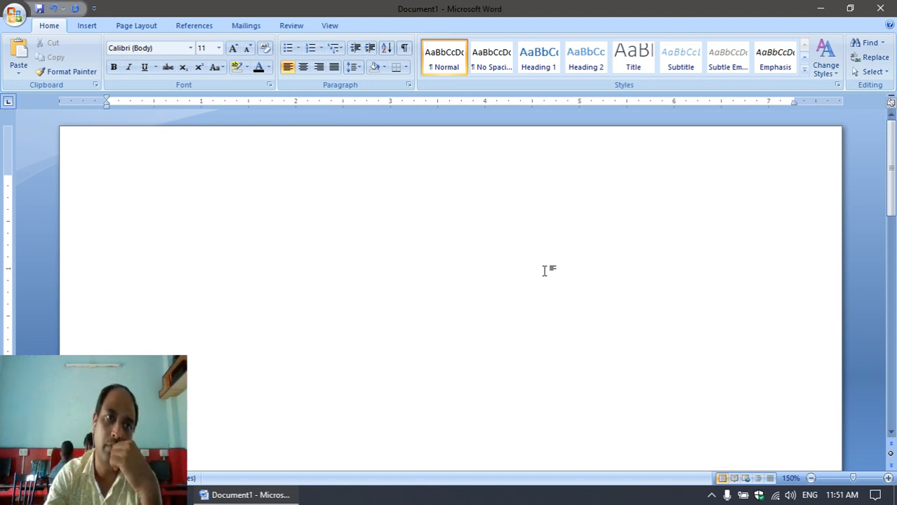
pyautogui.click(87, 26)
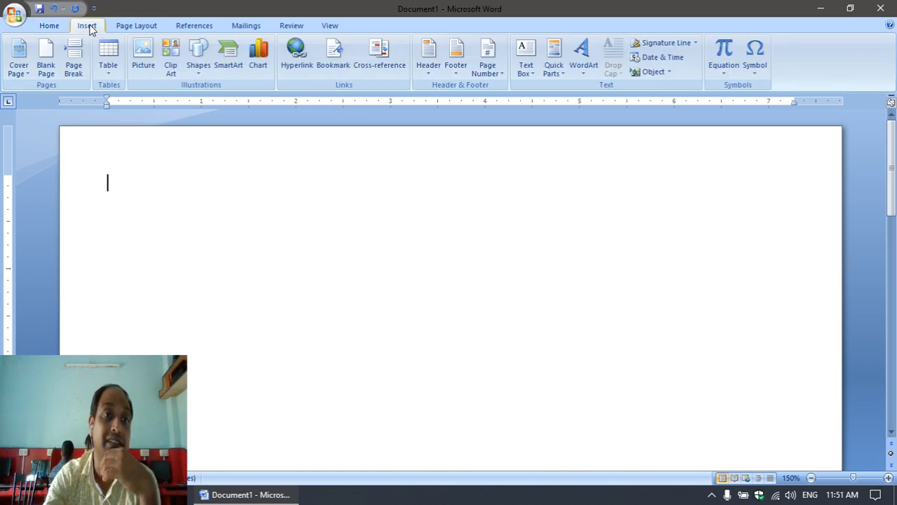
pyautogui.click(200, 71)
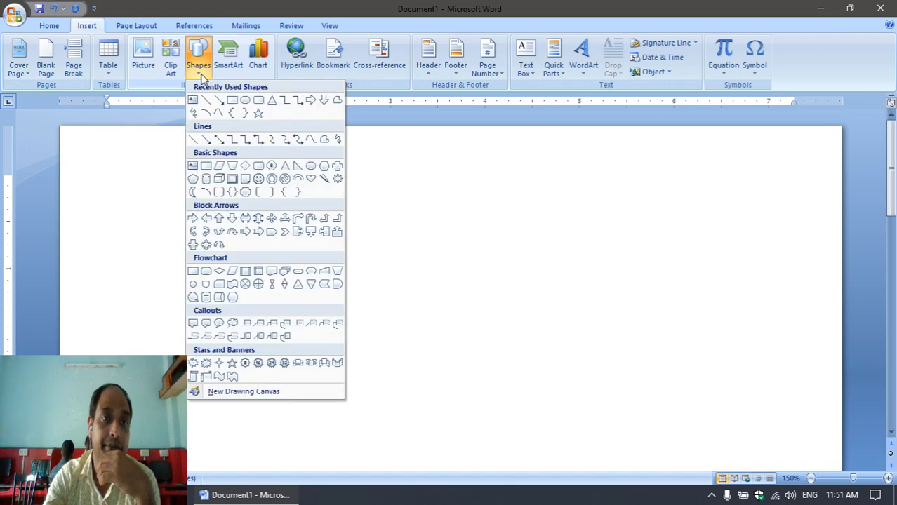
pyautogui.click(233, 99)
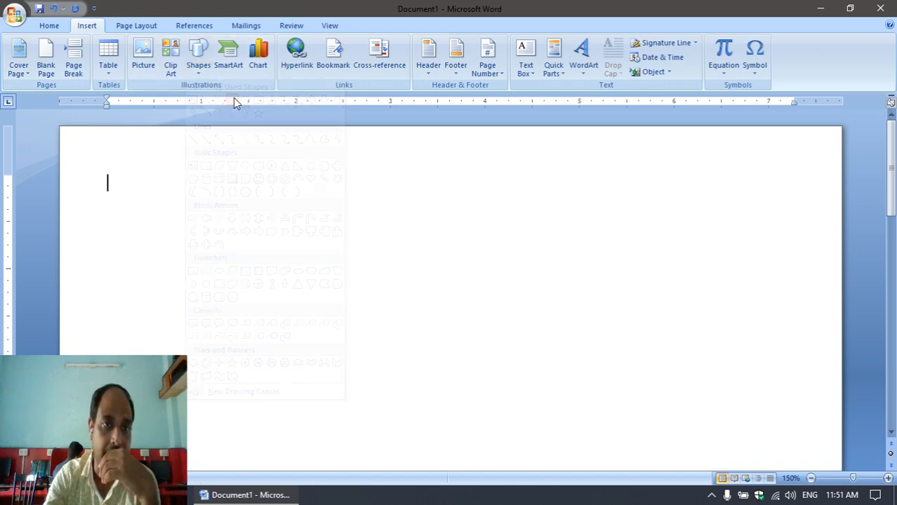
# Step: Choose a Box border for the empty paragraph in Borders and Shading, trying the 3-D setting as well
pyautogui.click(49, 26)
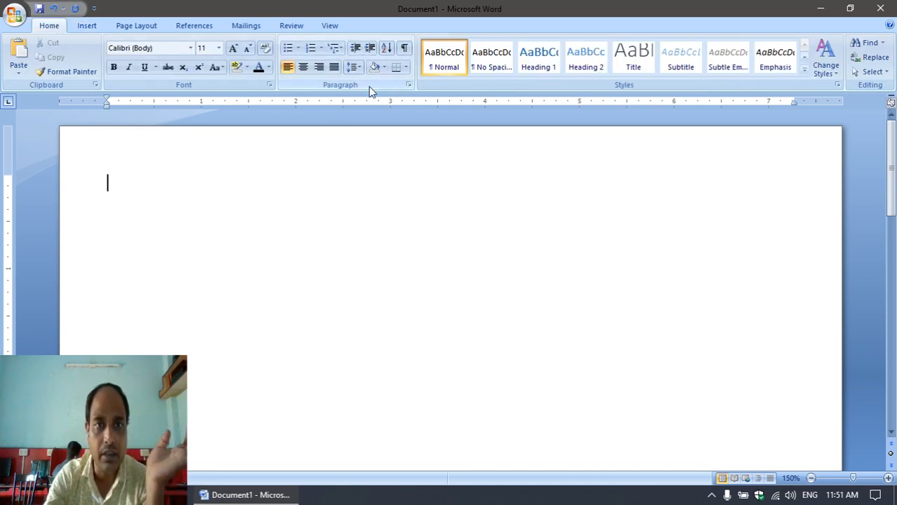
pyautogui.click(405, 67)
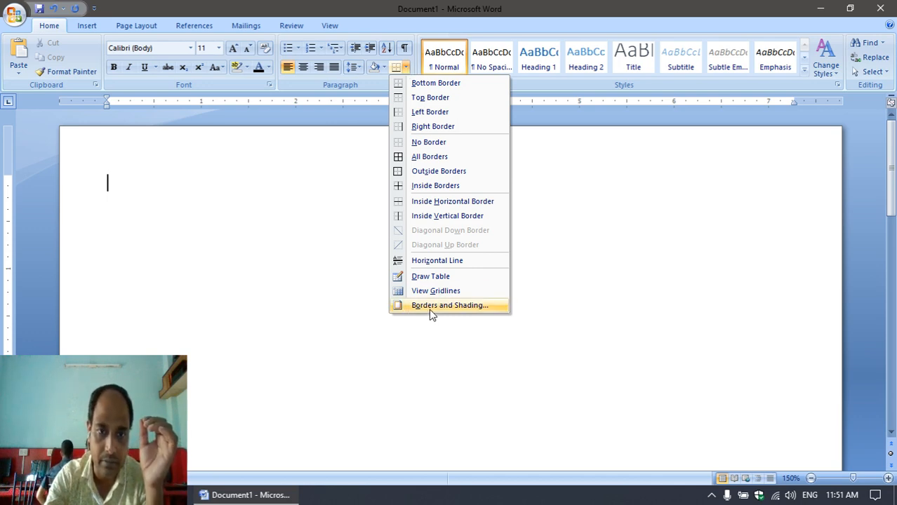
pyautogui.click(431, 307)
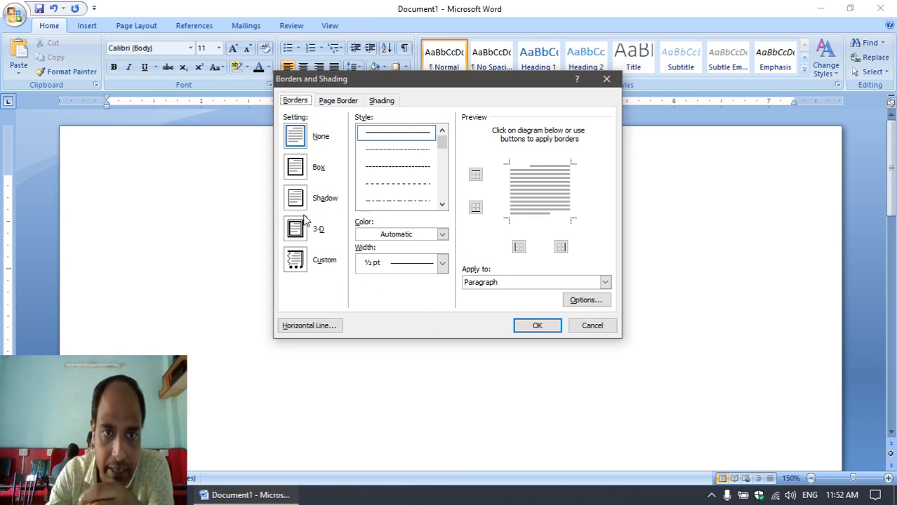
pyautogui.click(295, 172)
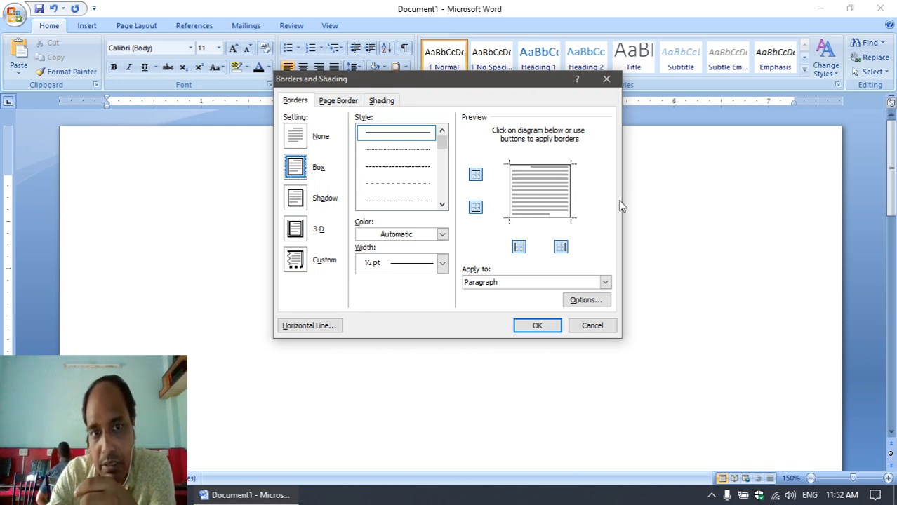
pyautogui.click(297, 233)
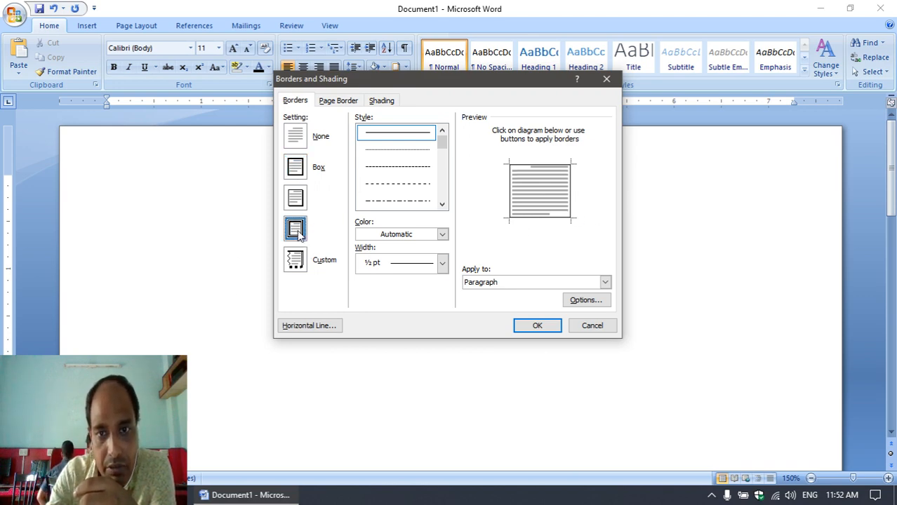
pyautogui.click(298, 176)
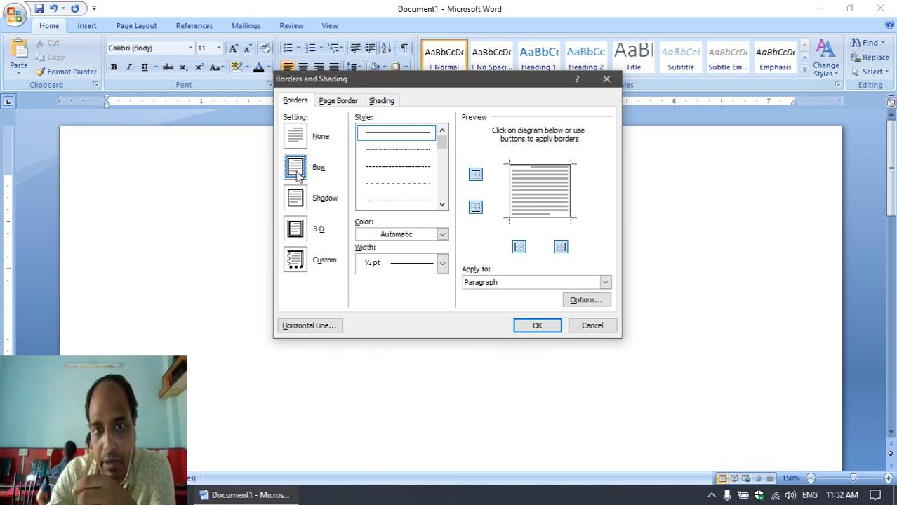
# Step: Apply the paragraph border in the 3 pt thick-and-thin line style, and undo the border
pyautogui.click(442, 263)
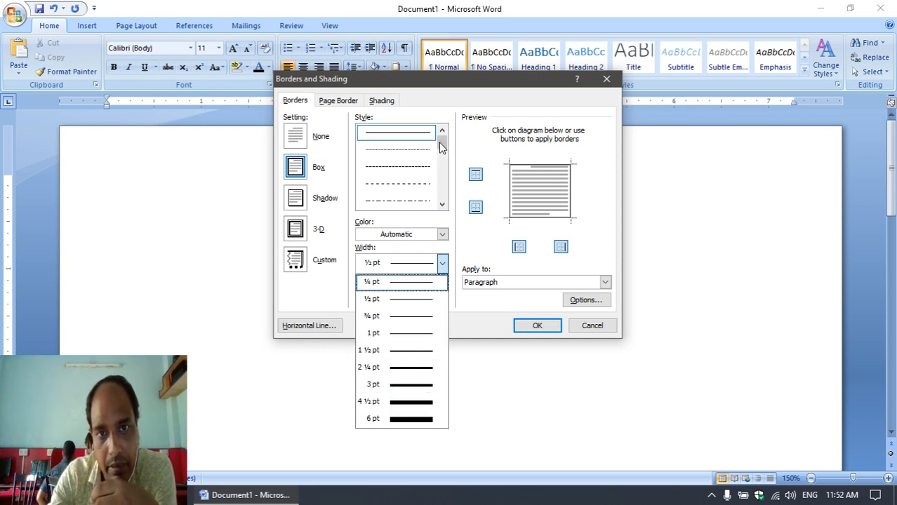
pyautogui.scroll(-4, 446, 168)
pyautogui.scroll(2, 450, 179)
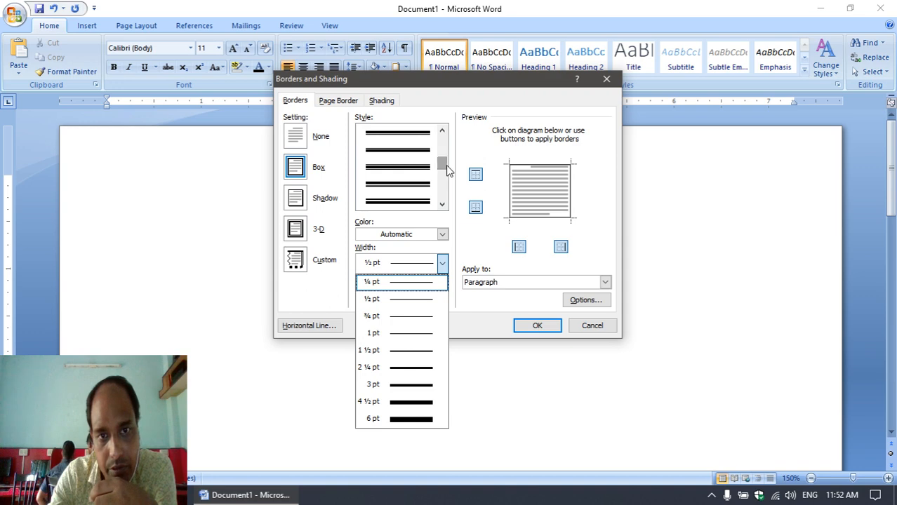
pyautogui.click(410, 196)
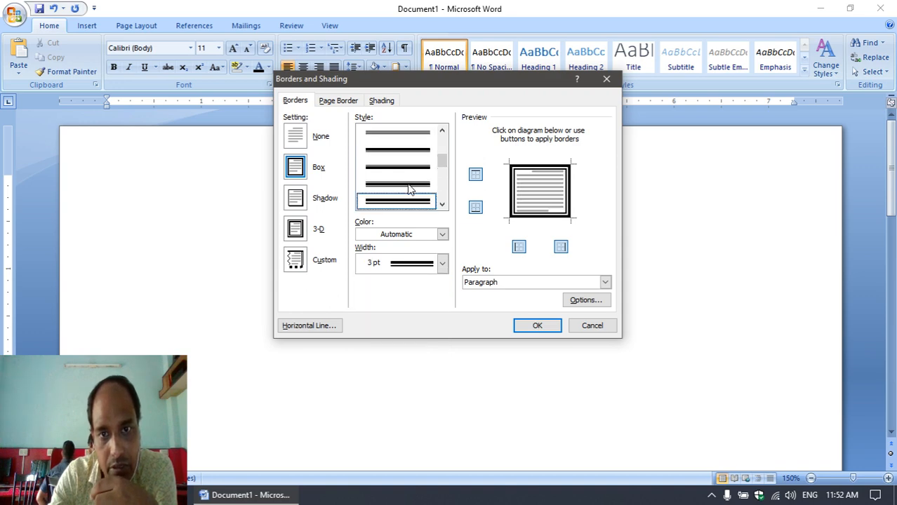
pyautogui.click(537, 325)
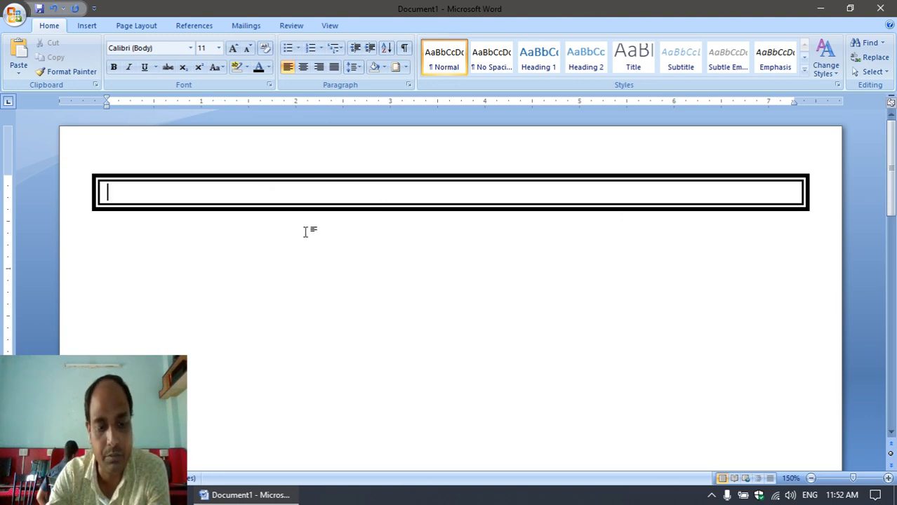
pyautogui.hotkey('ctrl', 'z')
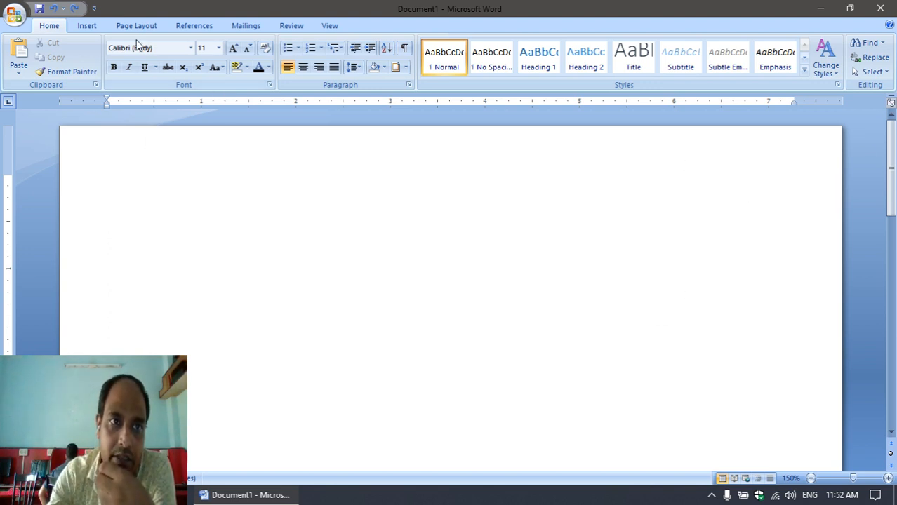
# Step: Draw a rectangle about 10.72" high and 7.31" wide as a frame around the blank page, just inside its edges
pyautogui.click(86, 27)
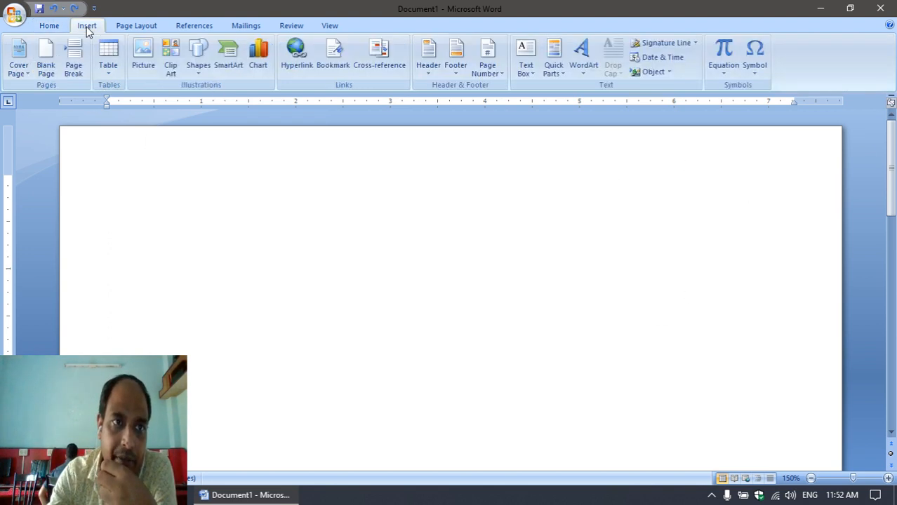
pyautogui.click(200, 70)
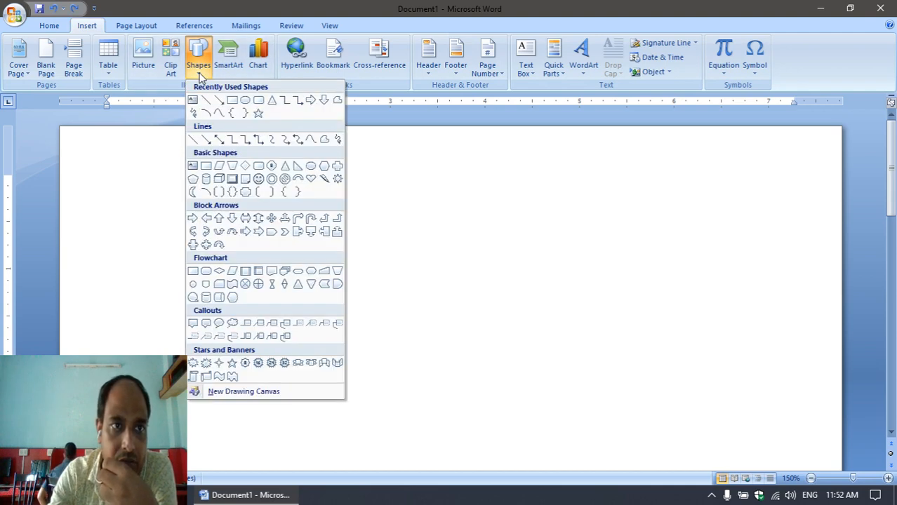
pyautogui.click(235, 101)
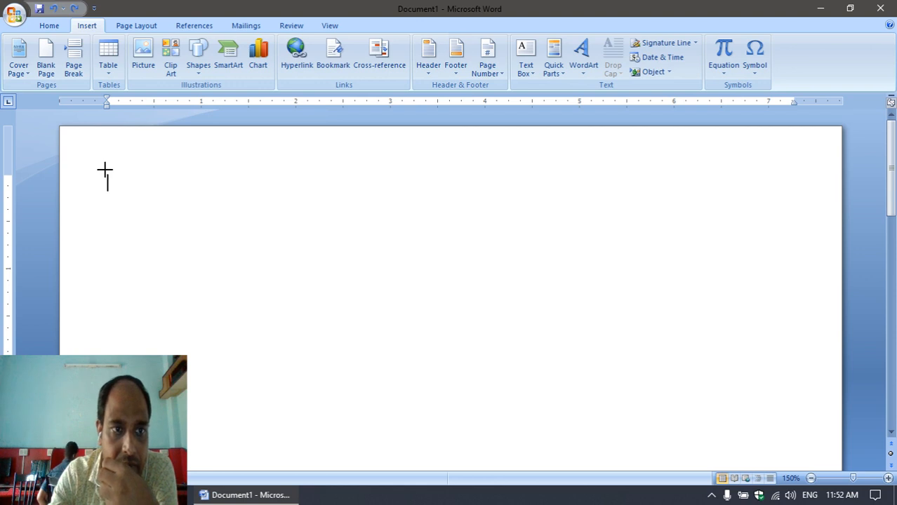
pyautogui.moveTo(108, 176)
pyautogui.mouseDown()
pyautogui.moveTo(455, 319)
pyautogui.moveTo(707, 458)
pyautogui.moveTo(744, 499)
pyautogui.moveTo(777, 460)
pyautogui.moveTo(796, 477)
pyautogui.moveTo(810, 416)
pyautogui.moveTo(808, 403)
pyautogui.moveTo(801, 410)
pyautogui.mouseUp()
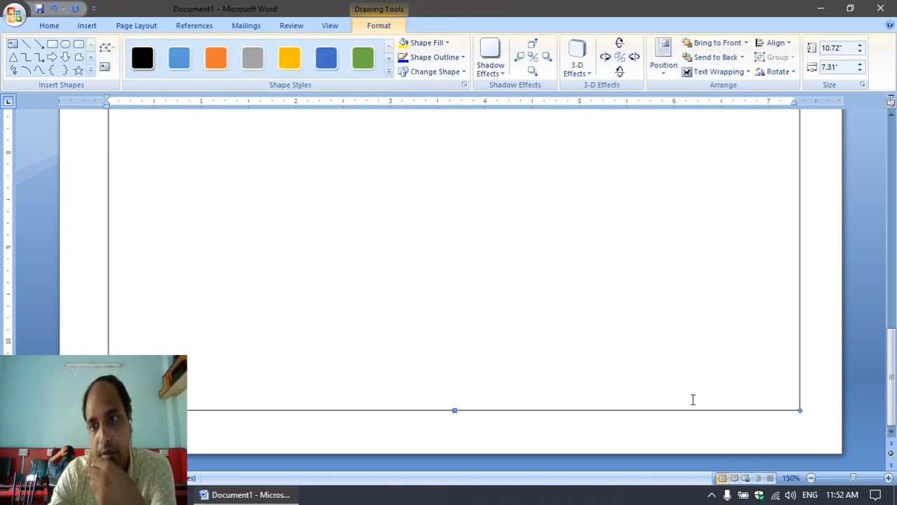
pyautogui.scroll(6, 690, 398)
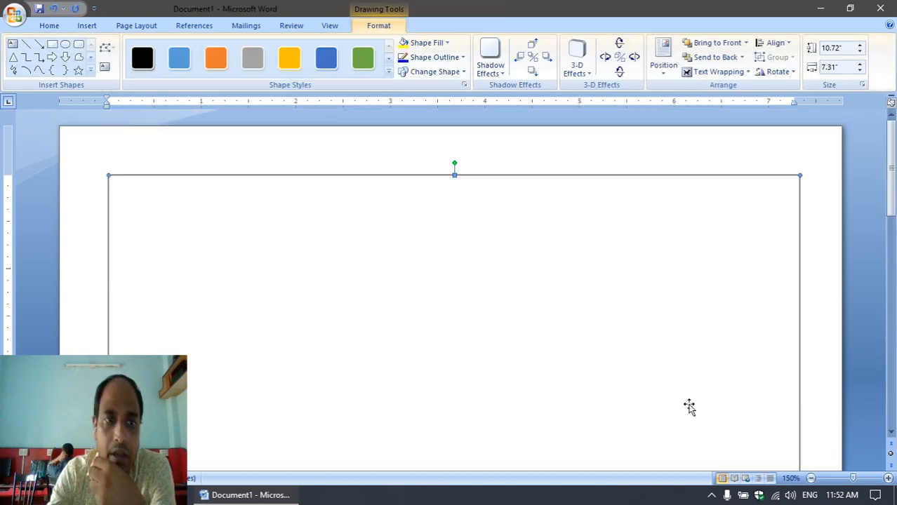
pyautogui.scroll(-4, 579, 325)
pyautogui.scroll(3, 433, 330)
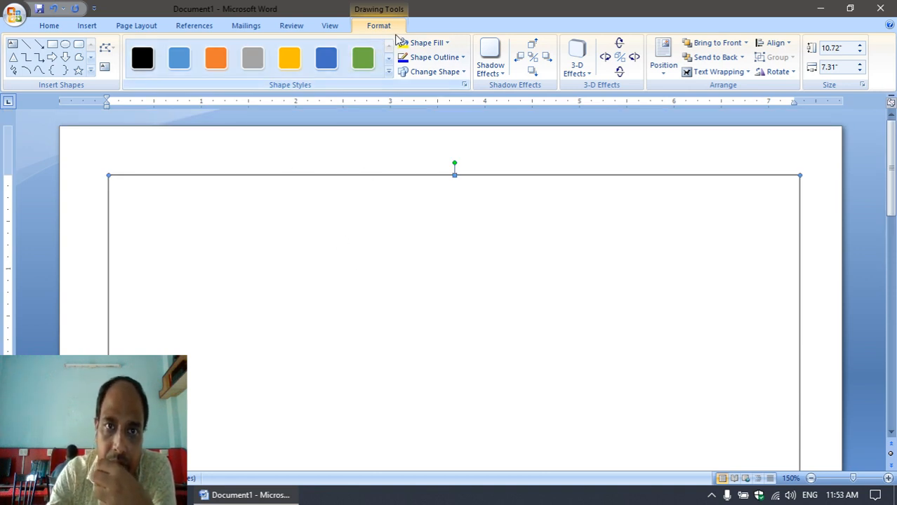
# Step: Set the rectangle's outline colour to Dark Blue
pyautogui.click(464, 57)
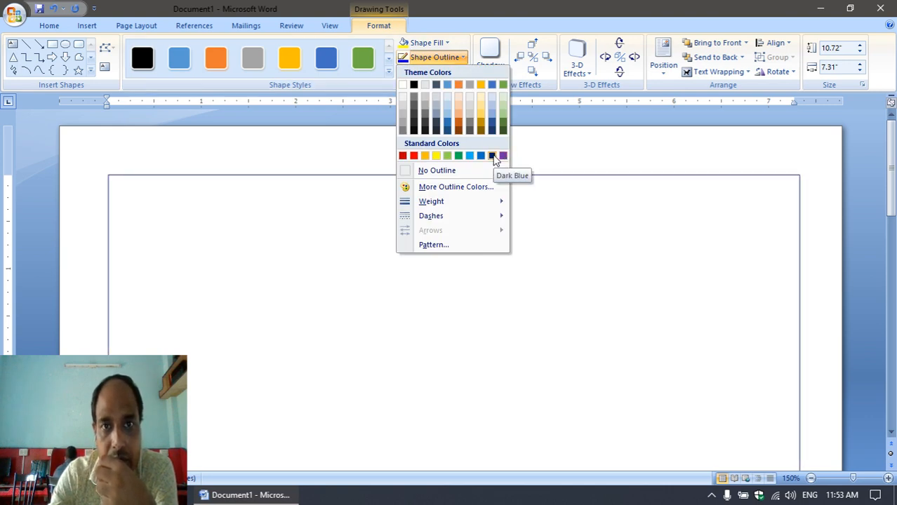
pyautogui.click(462, 56)
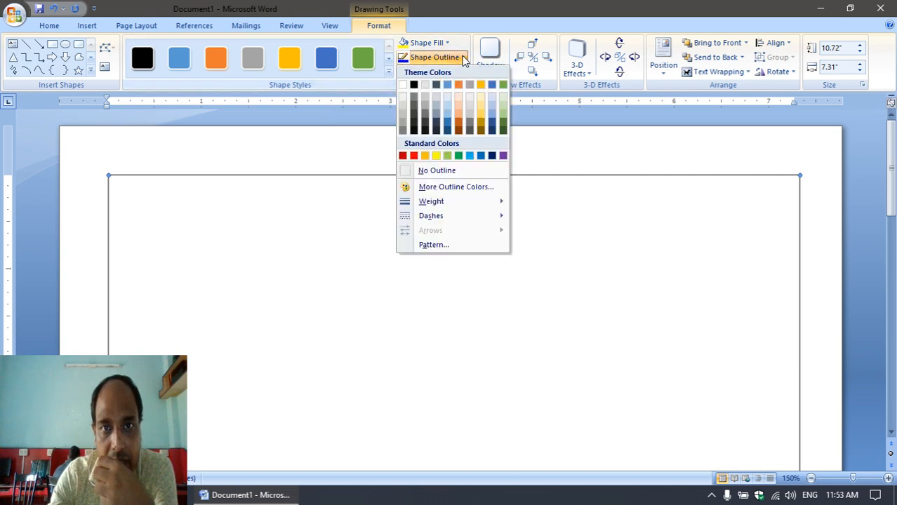
pyautogui.click(493, 156)
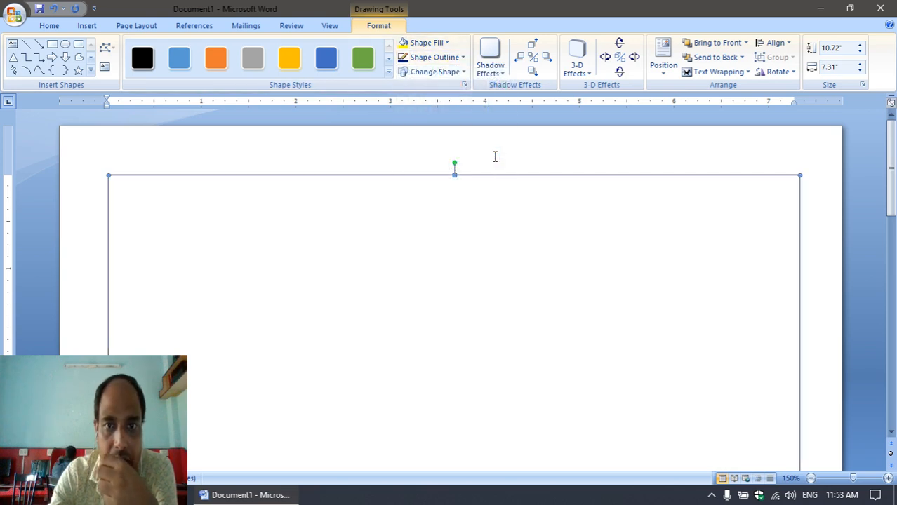
# Step: Choose the 6 pt triple-line style for the rectangle's outline in the Format AutoShape line settings
pyautogui.click(464, 59)
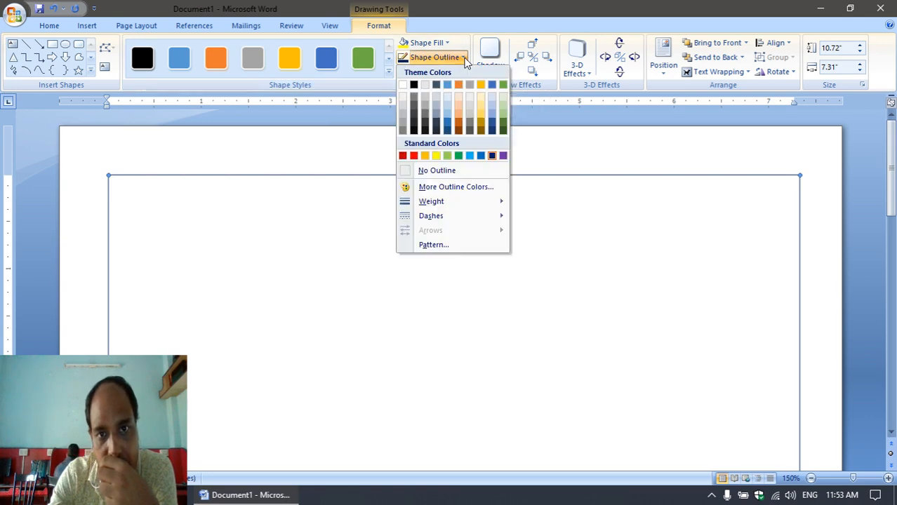
pyautogui.moveTo(449, 203)
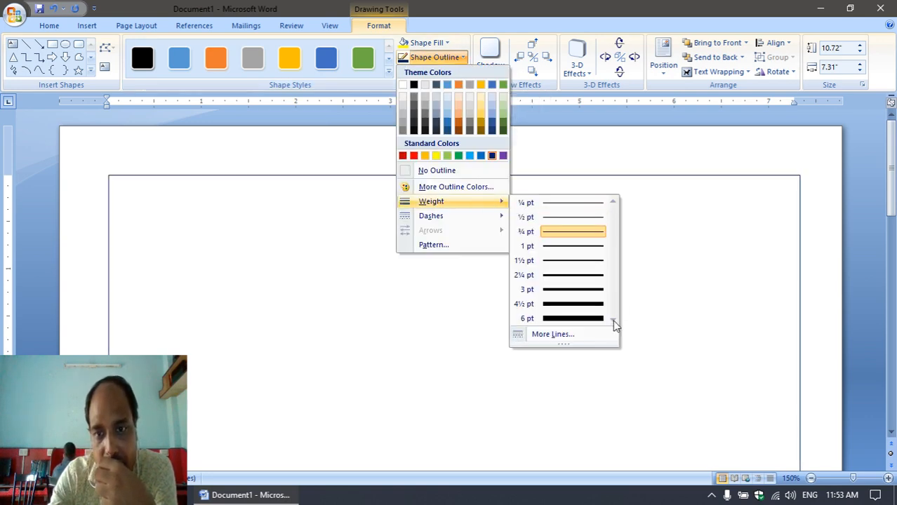
pyautogui.click(548, 335)
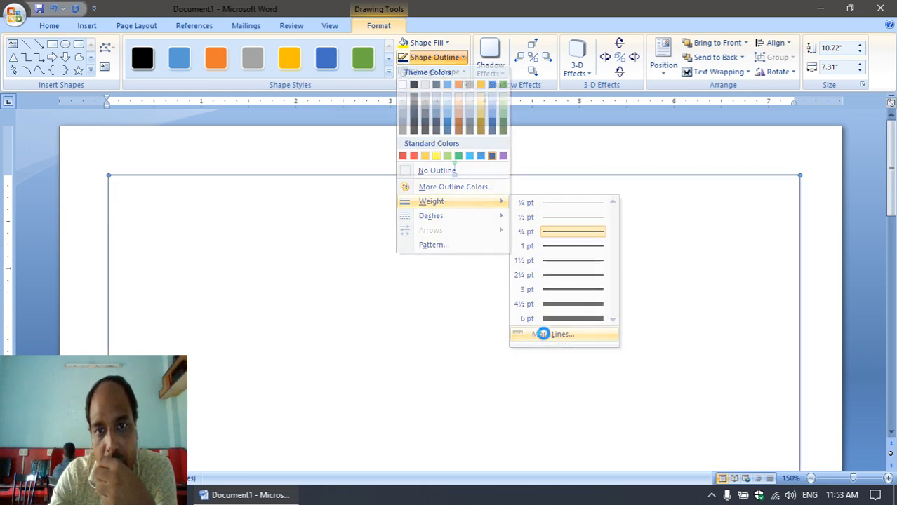
pyautogui.click(445, 211)
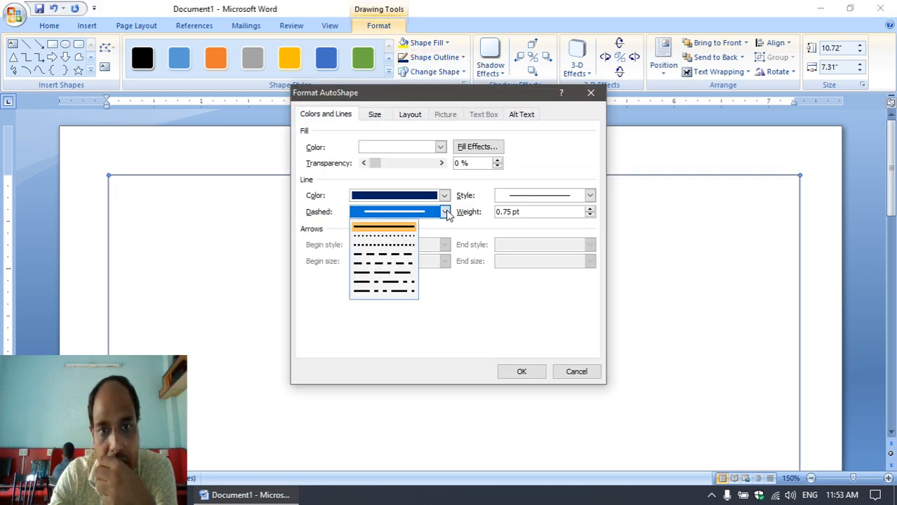
pyautogui.click(443, 213)
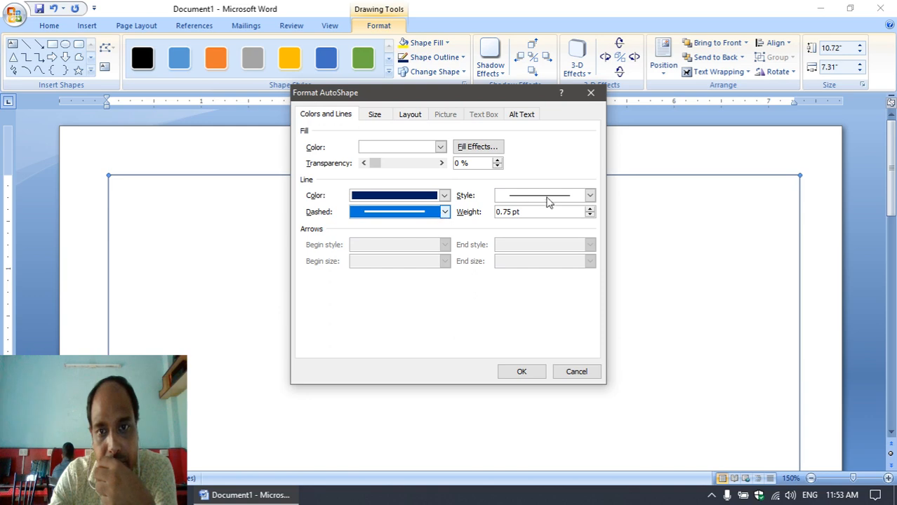
pyautogui.click(591, 197)
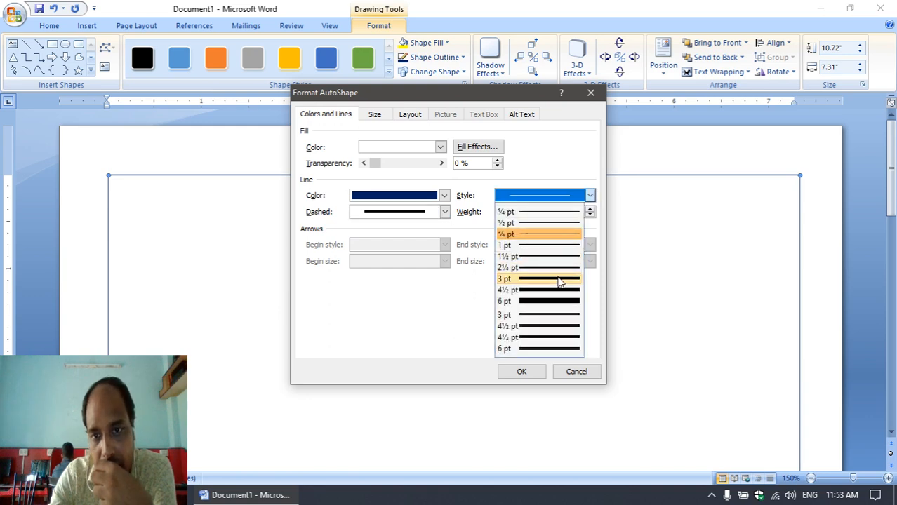
pyautogui.click(557, 350)
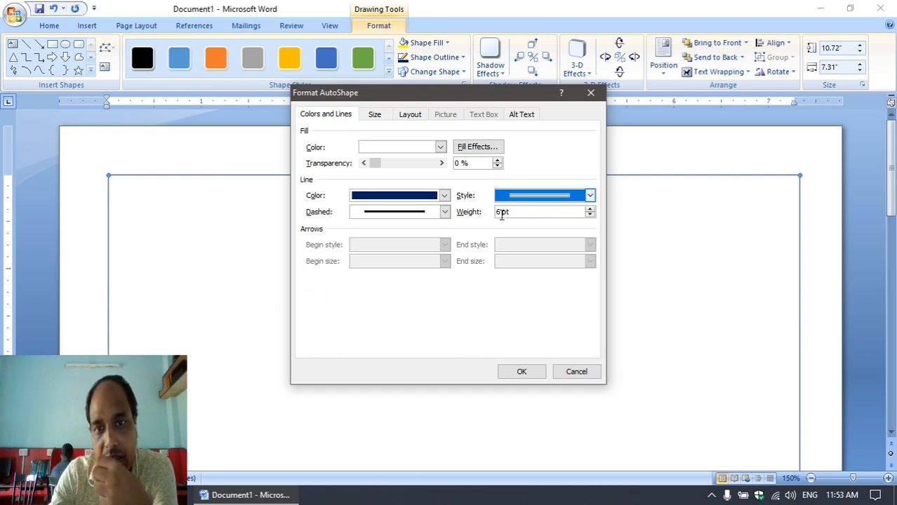
# Step: Set the rectangle's line weight to 10 pt and apply the line formatting to the page frame
pyautogui.click(589, 215)
pyautogui.click(589, 215)
pyautogui.click(589, 214)
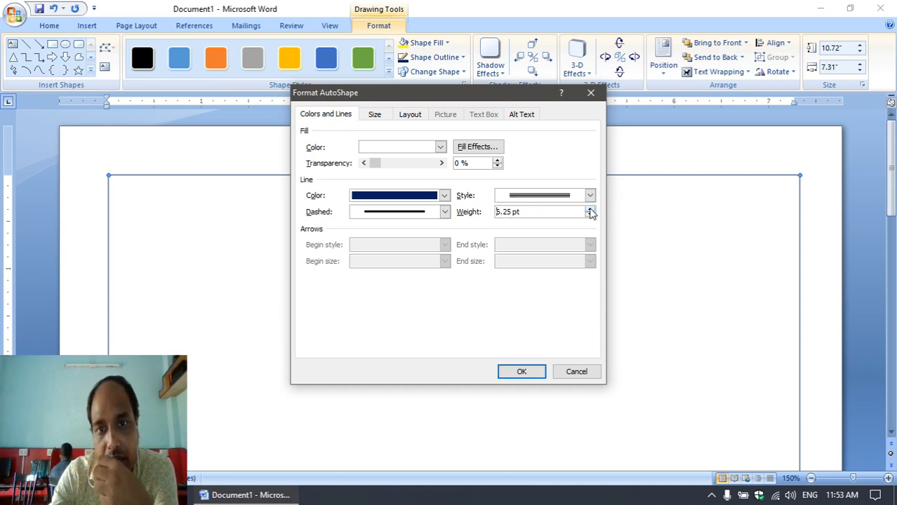
pyautogui.click(590, 215)
pyautogui.click(590, 215)
pyautogui.click(590, 215)
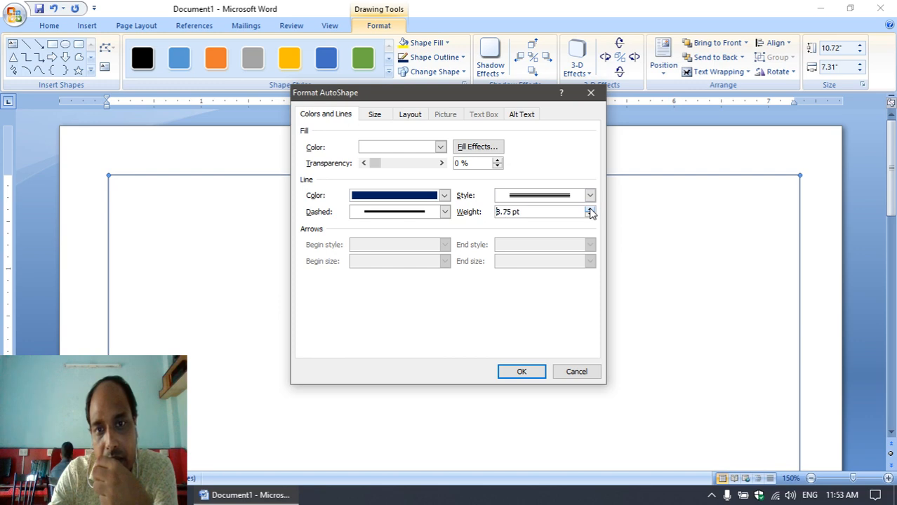
pyautogui.click(589, 215)
pyautogui.click(591, 209)
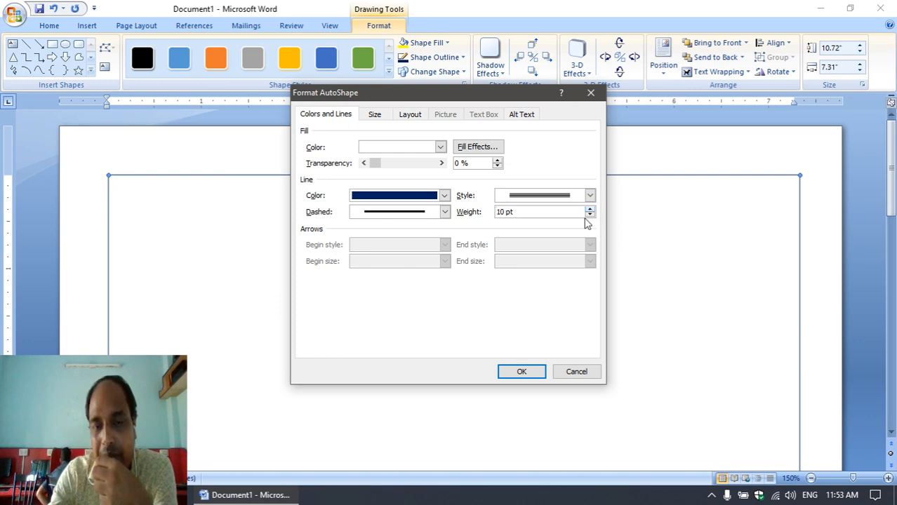
pyautogui.click(525, 373)
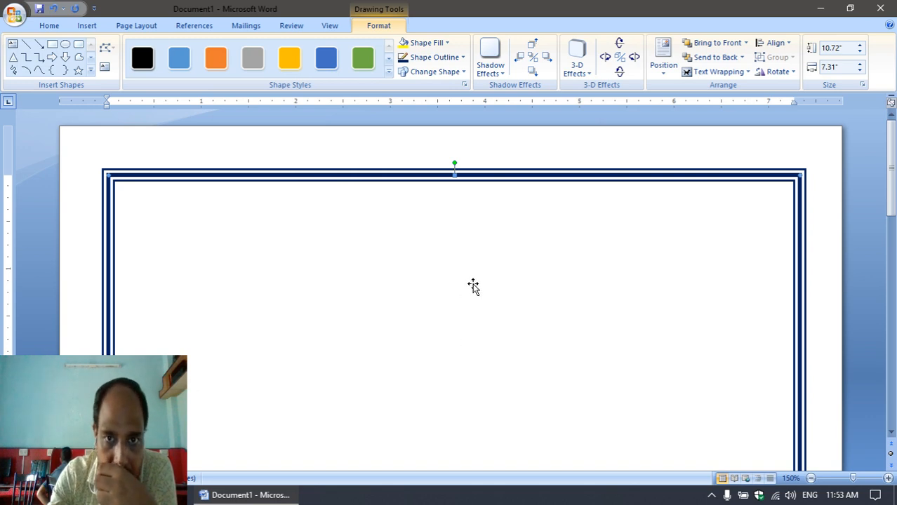
pyautogui.scroll(-2, 554, 265)
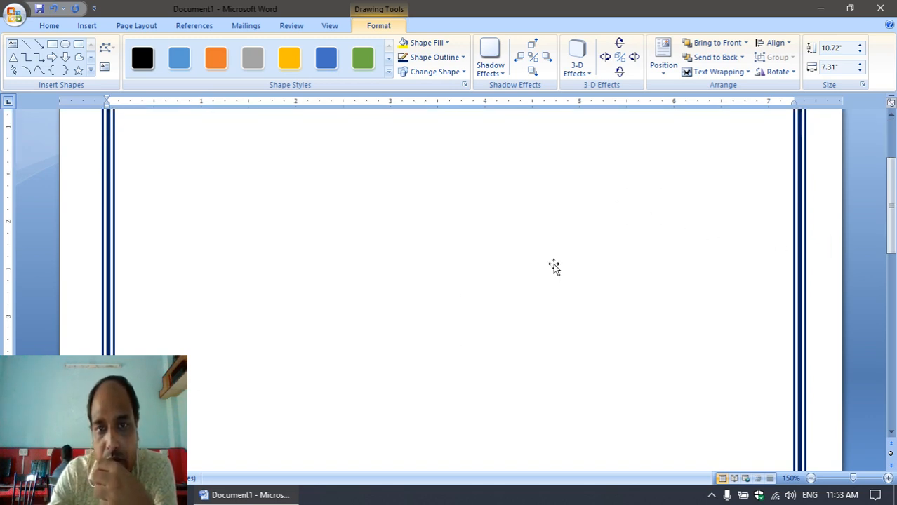
# Step: Set the rectangle frame's shape fill to No Fill and deselect the frame
pyautogui.scroll(2, 473, 281)
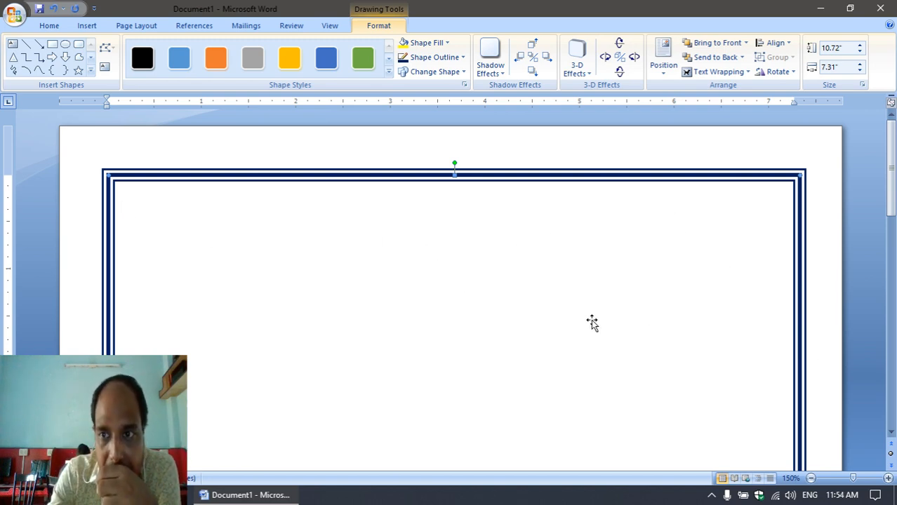
pyautogui.click(448, 41)
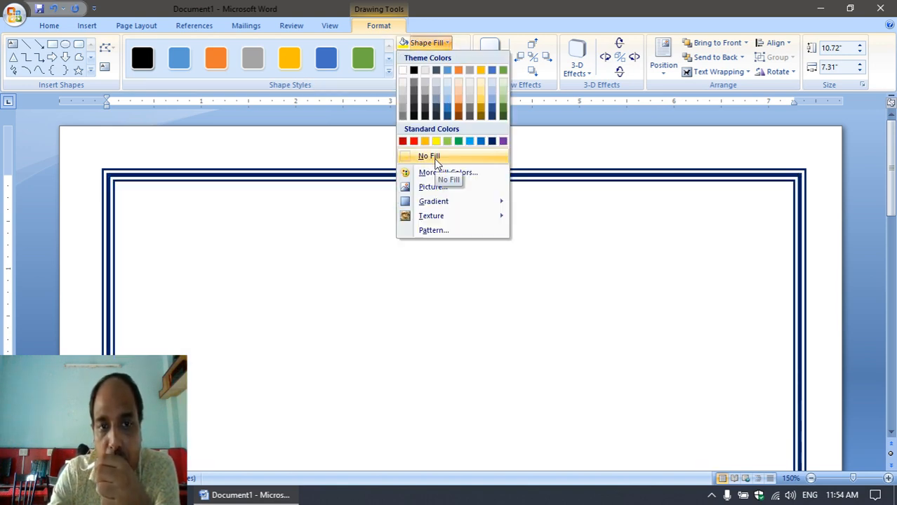
pyautogui.click(435, 157)
pyautogui.click(271, 257)
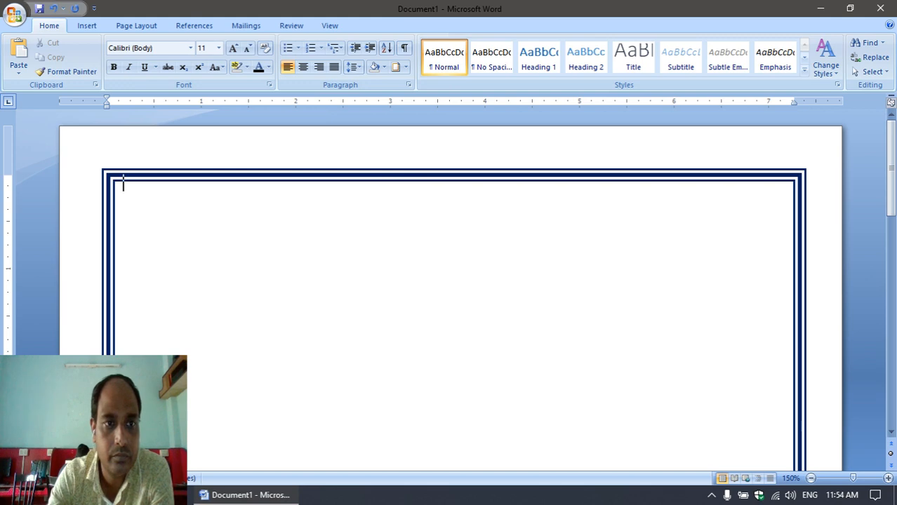
# Step: Enter the test text "HHKJHKJJKLJHK" inside the frame and delete it again
pyautogui.doubleClick(146, 211)
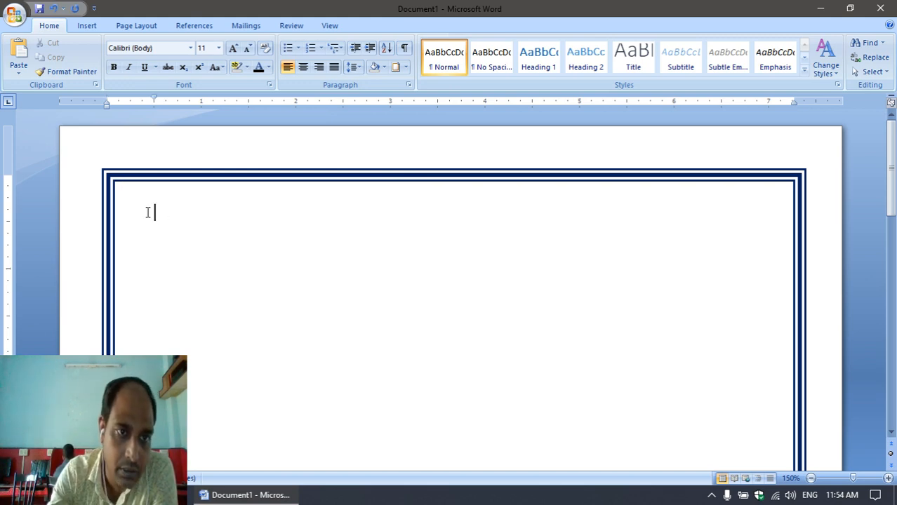
pyautogui.write('HHKJHKJJKLJHK')
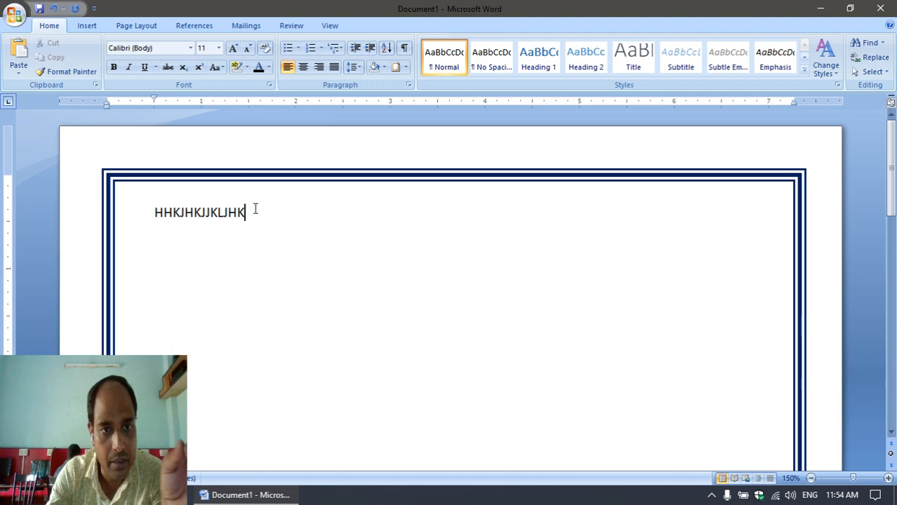
pyautogui.moveTo(254, 207); pyautogui.dragTo(158, 214)
pyautogui.press('BackSpace')
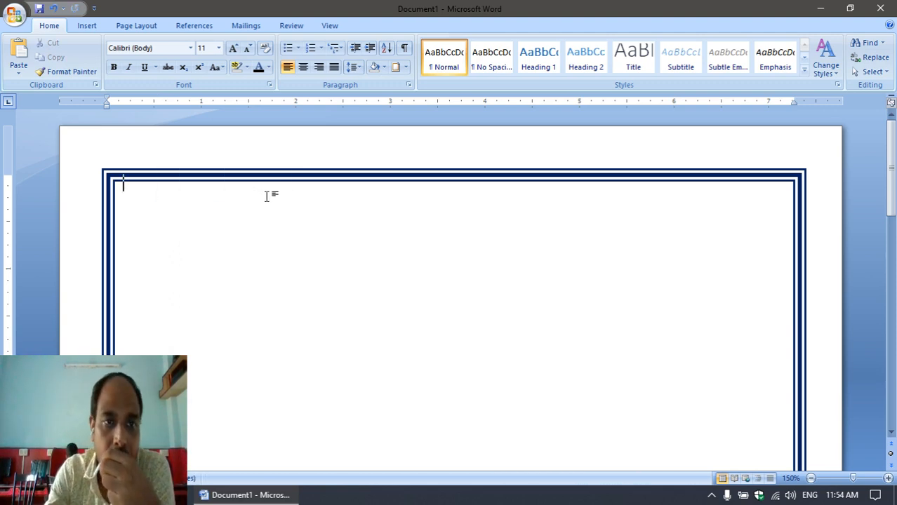
# Step: Delete the dark blue rectangle frame from the page
pyautogui.click(149, 175)
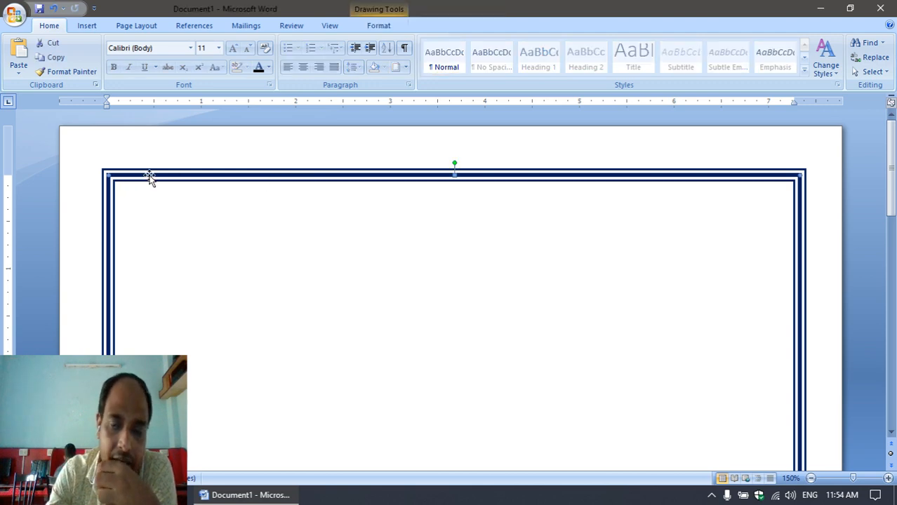
pyautogui.press('Delete')
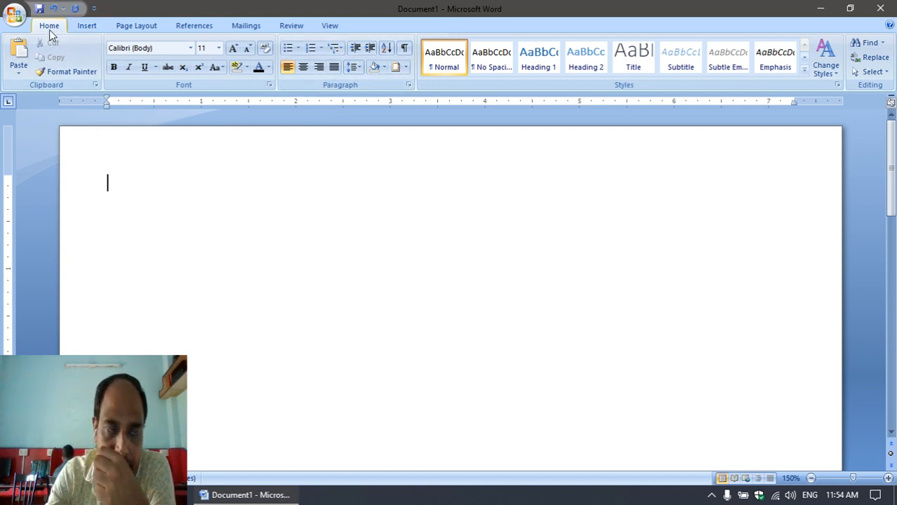
# Step: Apply an art page border of red flowers with green leaves to the whole document
pyautogui.click(405, 67)
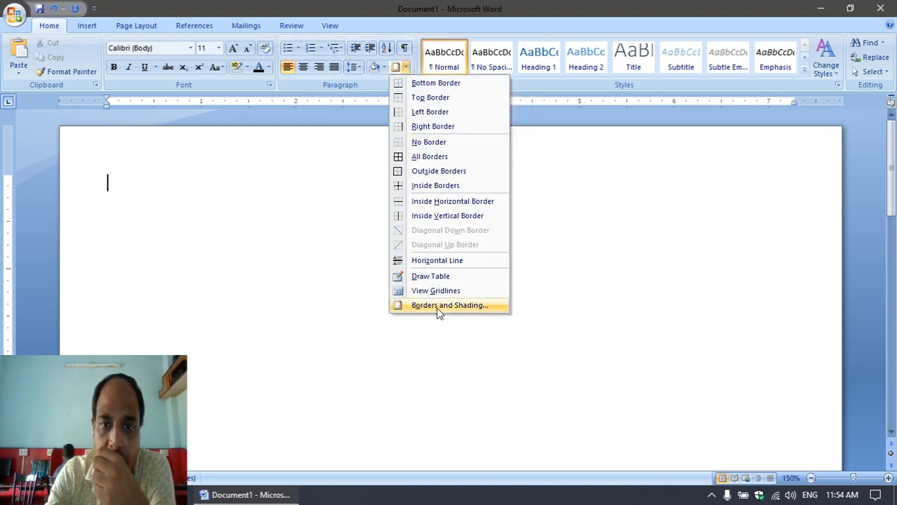
pyautogui.click(439, 306)
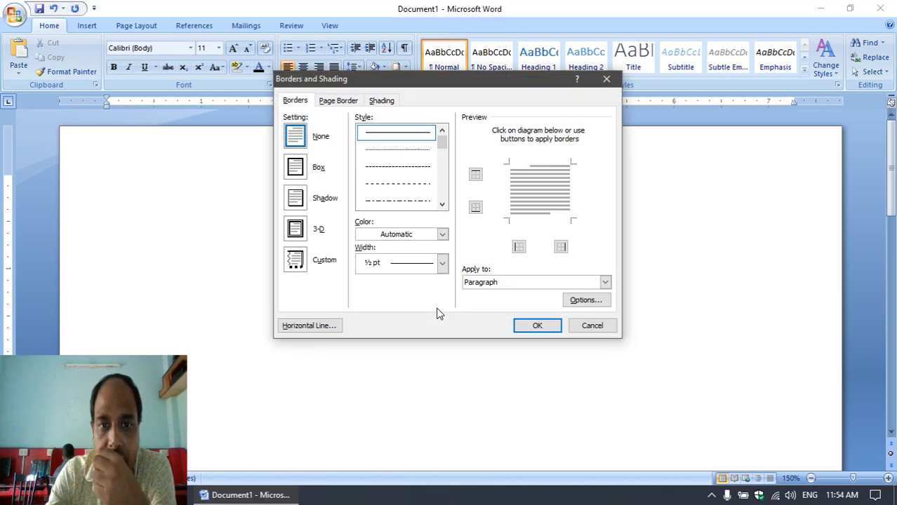
pyautogui.click(339, 101)
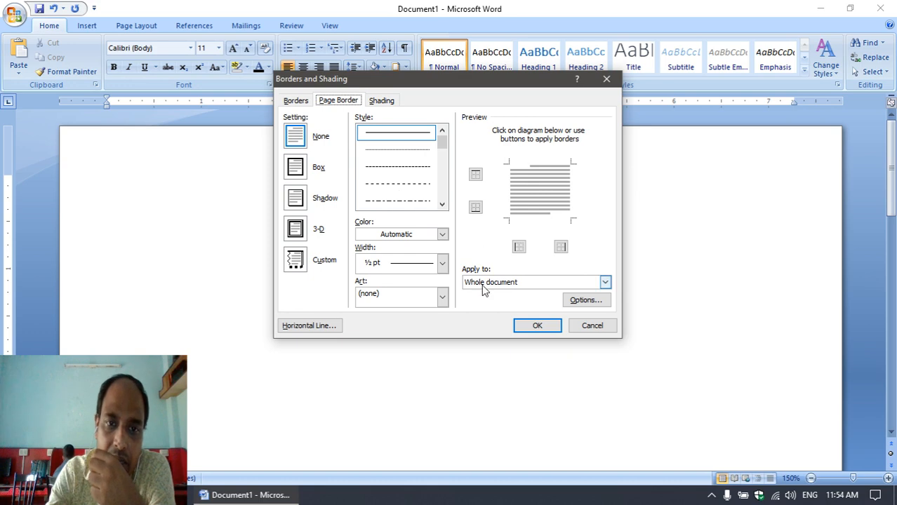
pyautogui.click(442, 298)
pyautogui.scroll(-5, 443, 302)
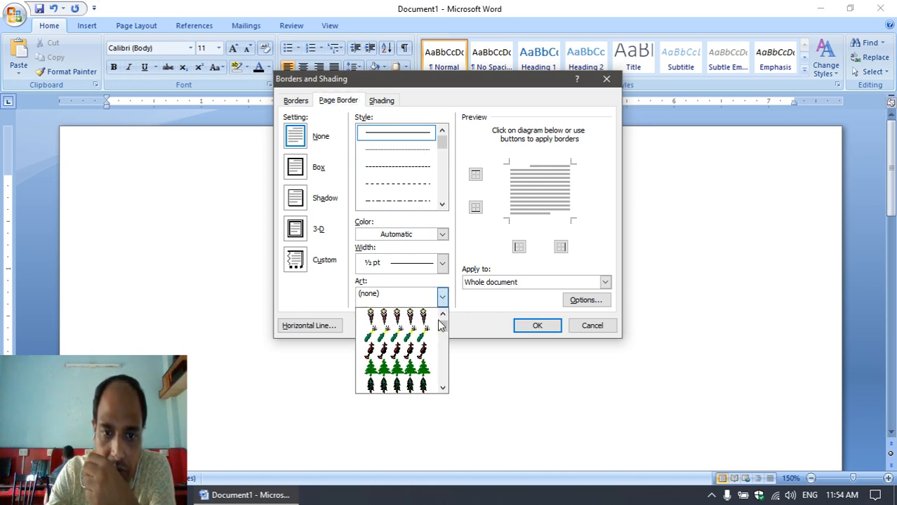
pyautogui.scroll(-6, 414, 354)
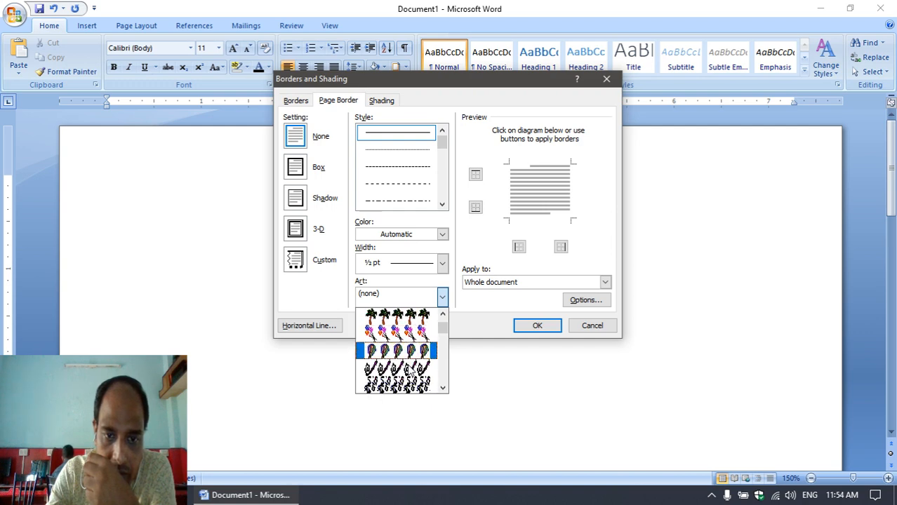
pyautogui.scroll(-6, 407, 367)
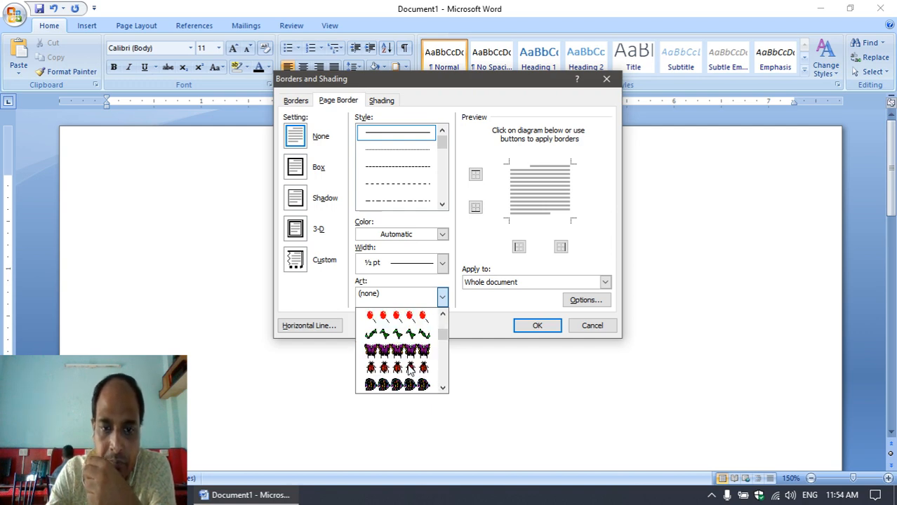
pyautogui.scroll(-10, 410, 371)
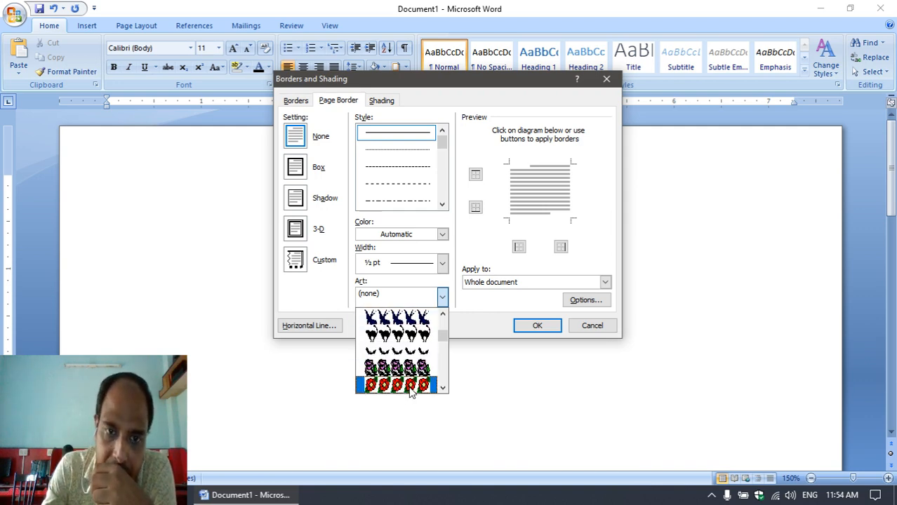
pyautogui.click(407, 384)
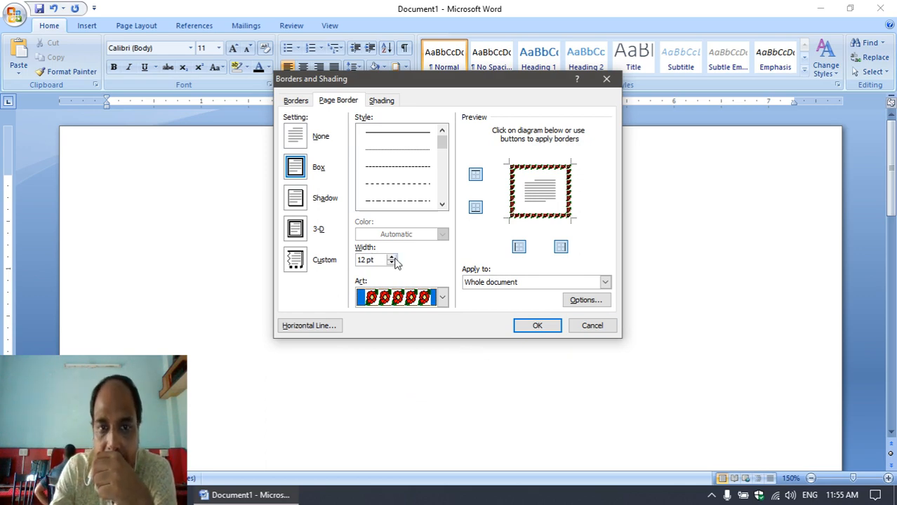
pyautogui.click(537, 325)
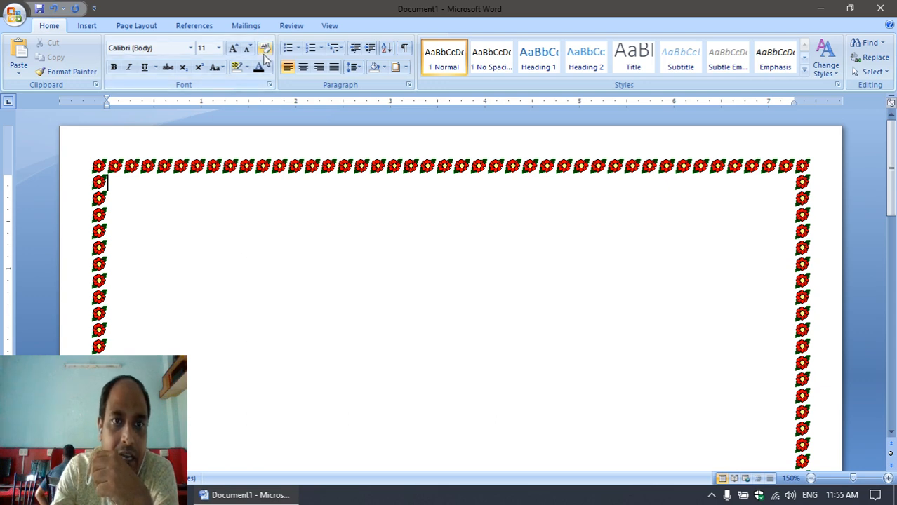
# Step: Set the width of the red flower page border to 18 pt
pyautogui.click(405, 66)
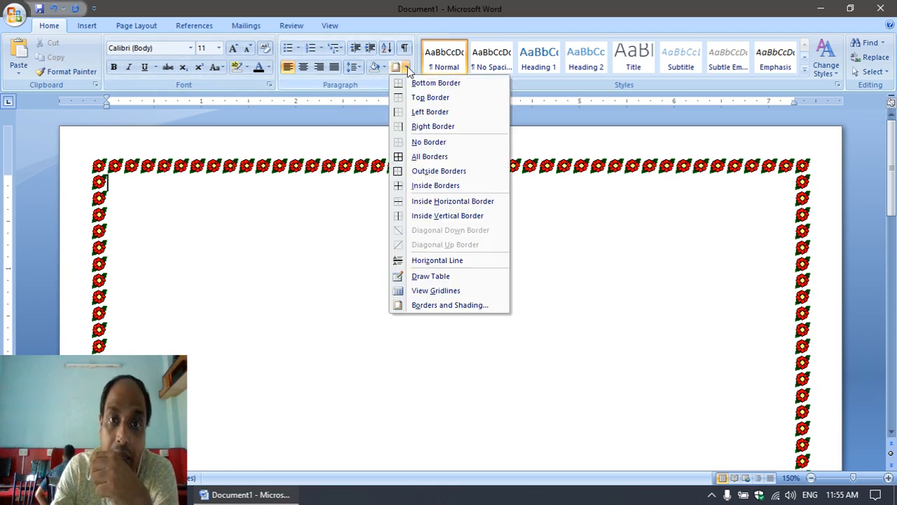
pyautogui.click(449, 306)
pyautogui.click(344, 101)
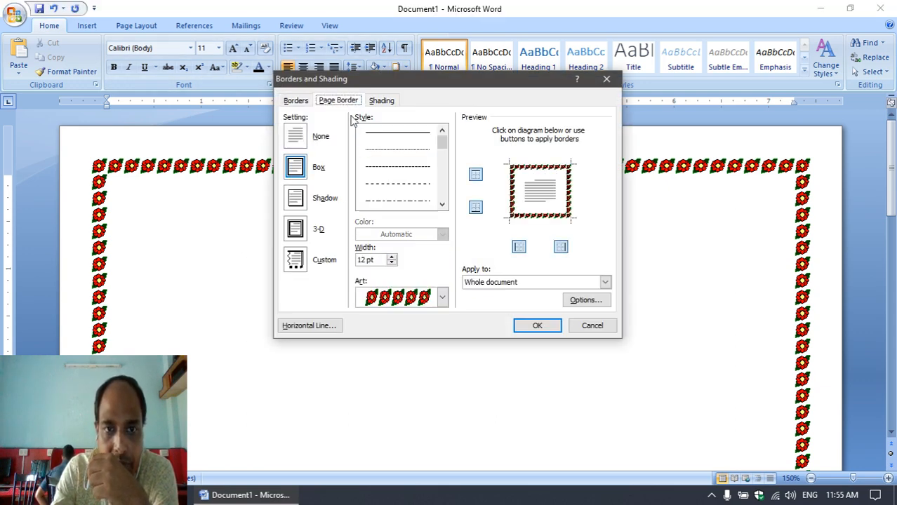
pyautogui.click(391, 257)
pyautogui.click(391, 257)
pyautogui.click(391, 257)
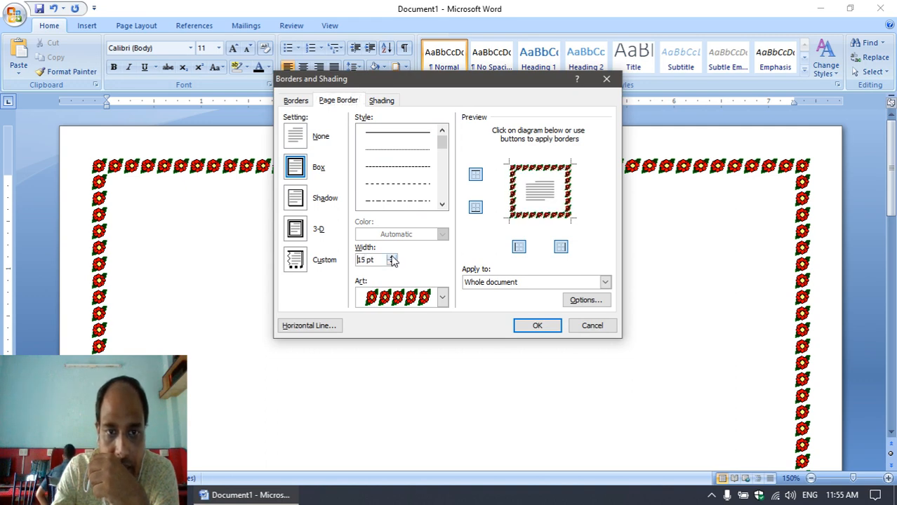
pyautogui.click(391, 257)
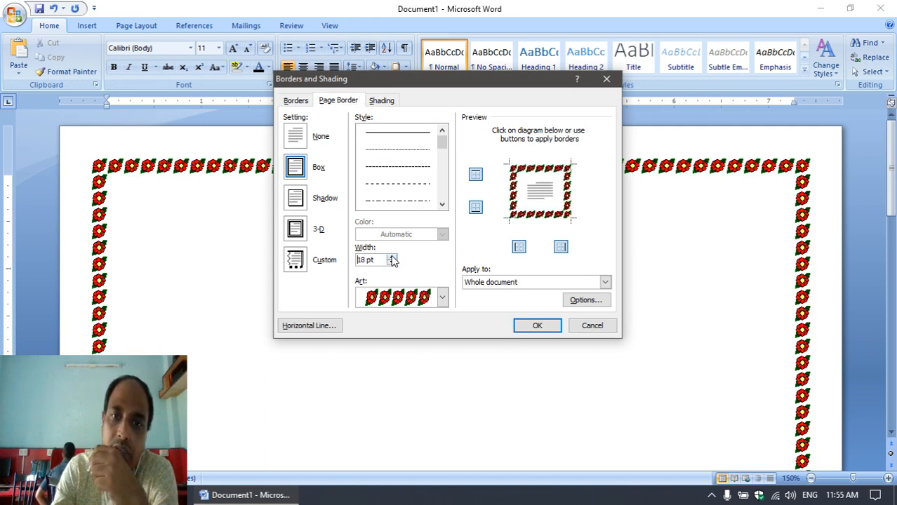
pyautogui.click(544, 326)
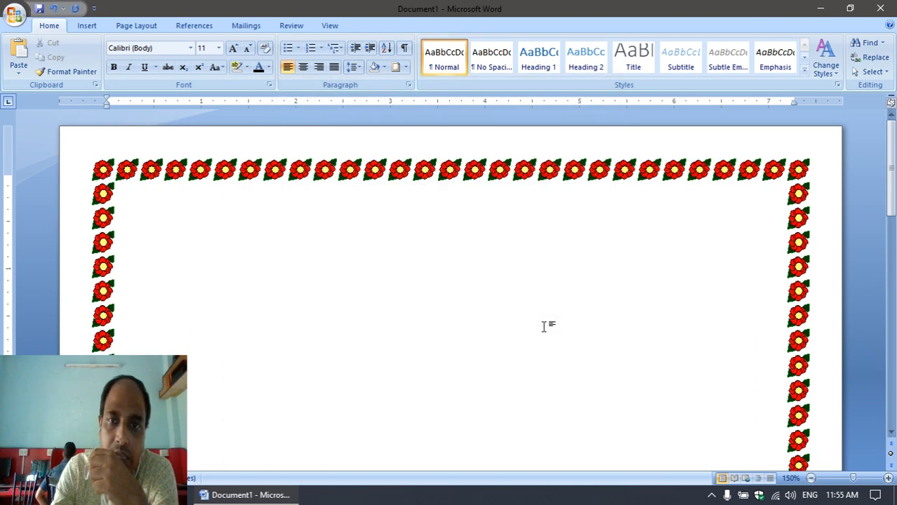
# Step: Remove the flower border from the whole document by setting the page border to None
pyautogui.scroll(-5, 95, 253)
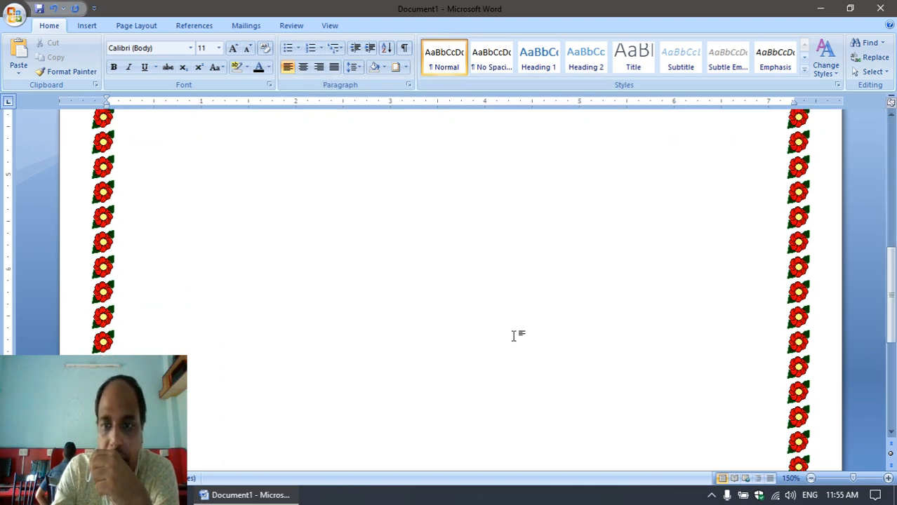
pyautogui.scroll(-3, 522, 335)
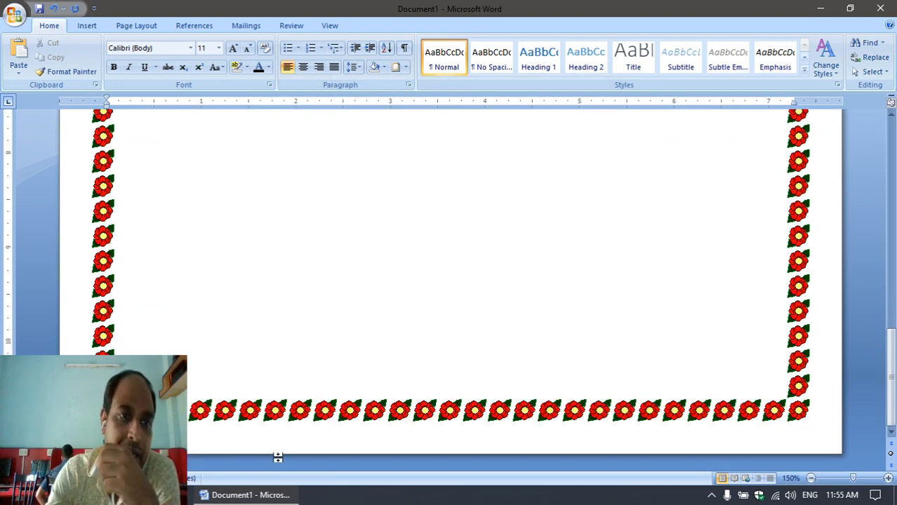
pyautogui.scroll(8, 278, 457)
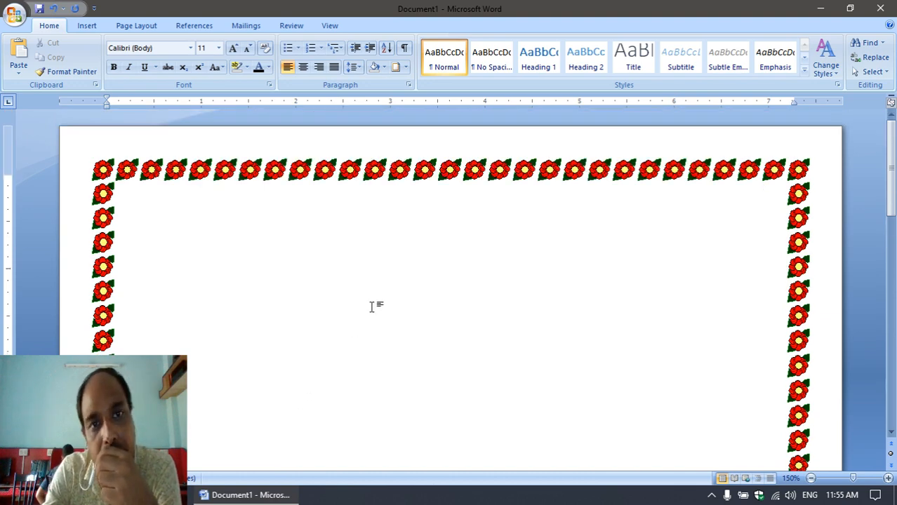
pyautogui.click(405, 67)
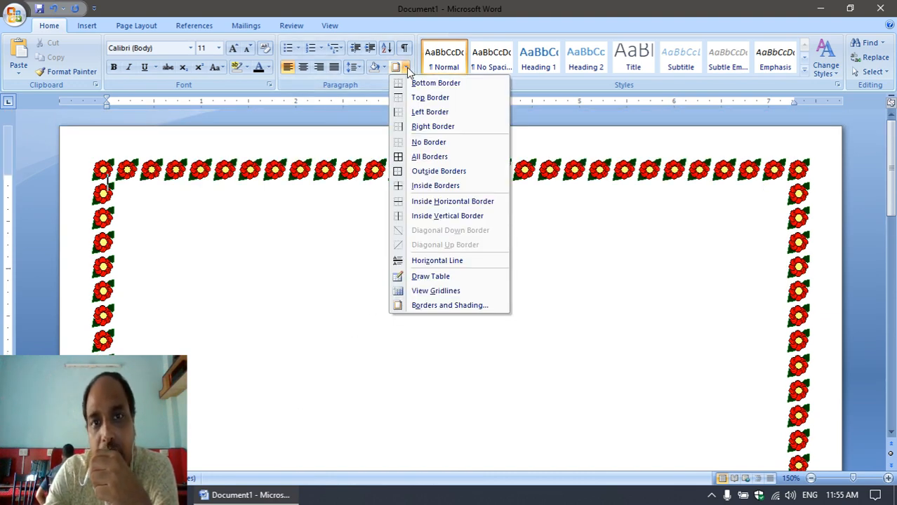
pyautogui.click(430, 305)
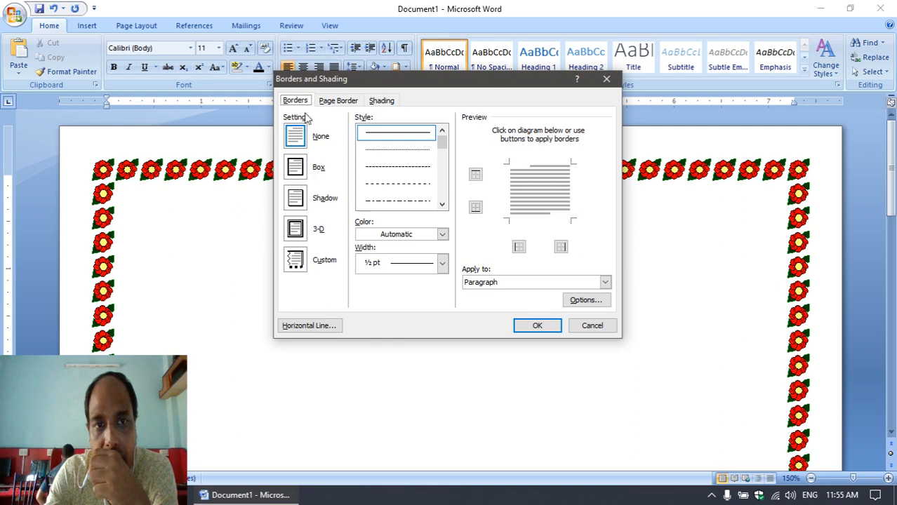
pyautogui.click(340, 102)
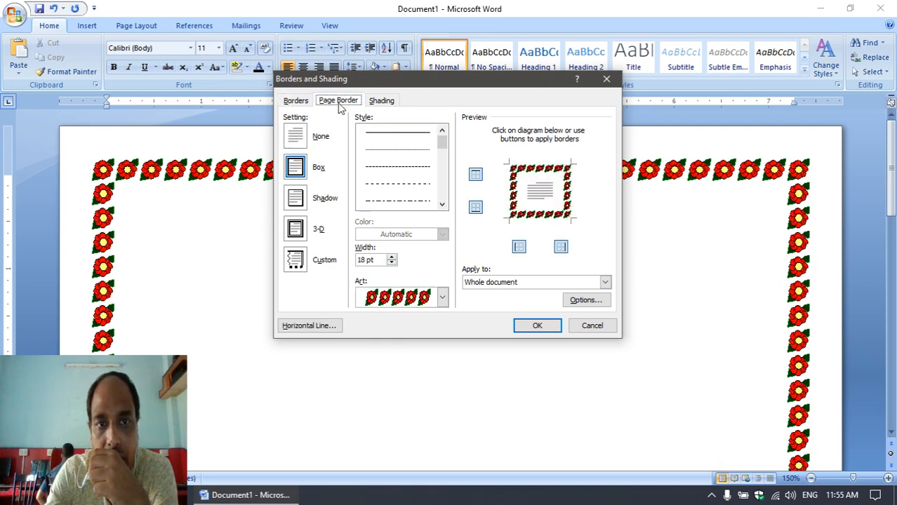
pyautogui.click(295, 139)
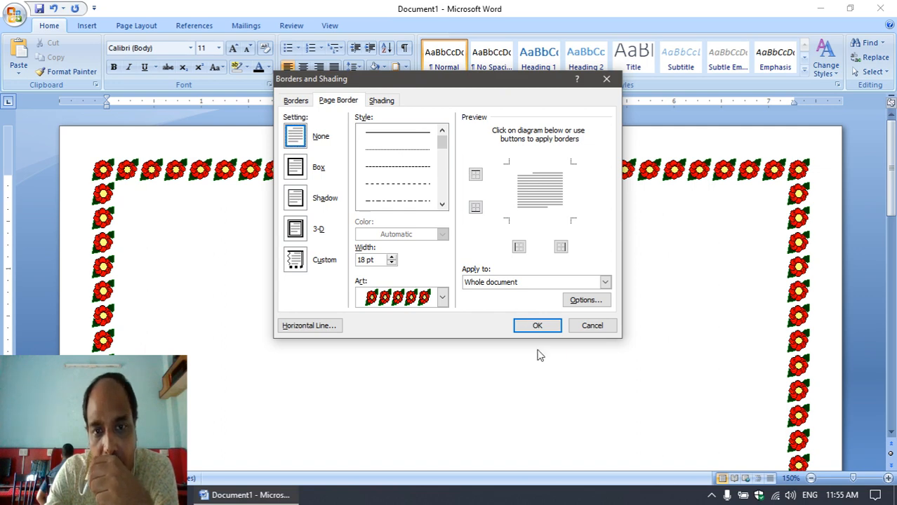
pyautogui.click(537, 327)
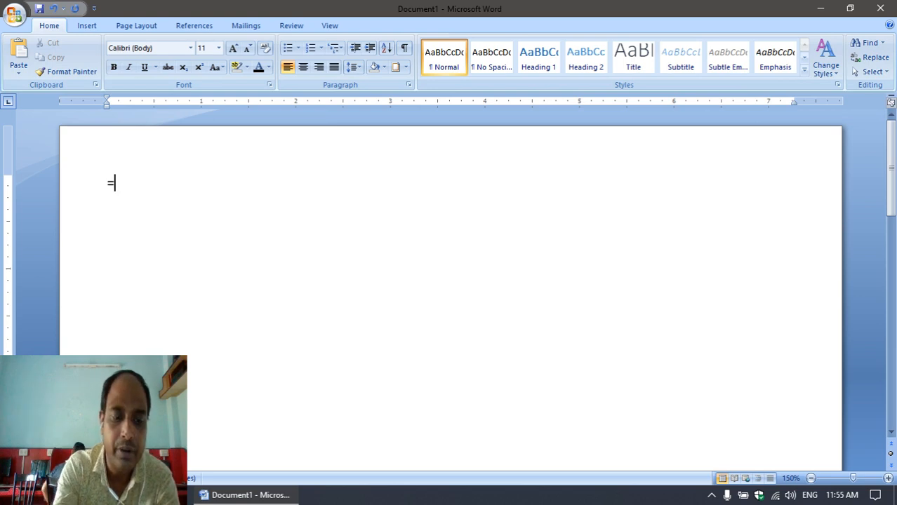
# Step: Generate sample paragraphs on the blank page with the =RAND() formula
pyautogui.write('RAND')
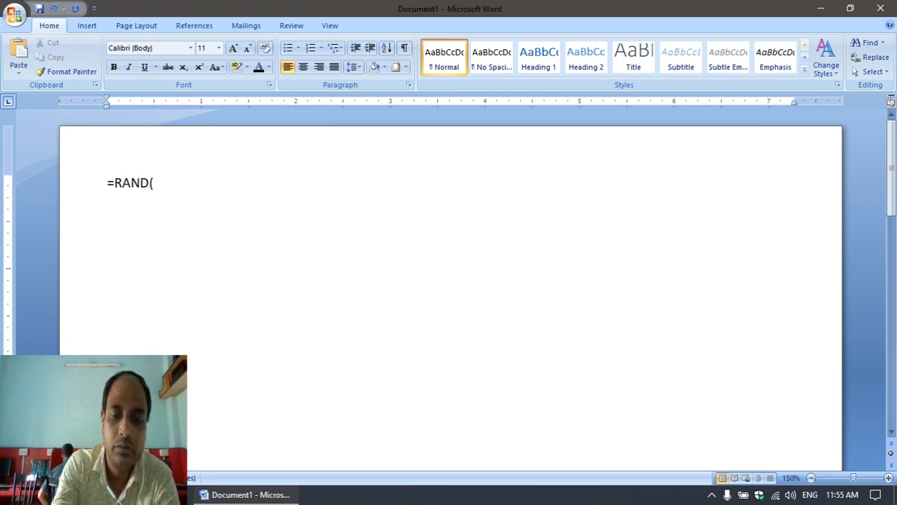
pyautogui.write('()')
pyautogui.press('Return')
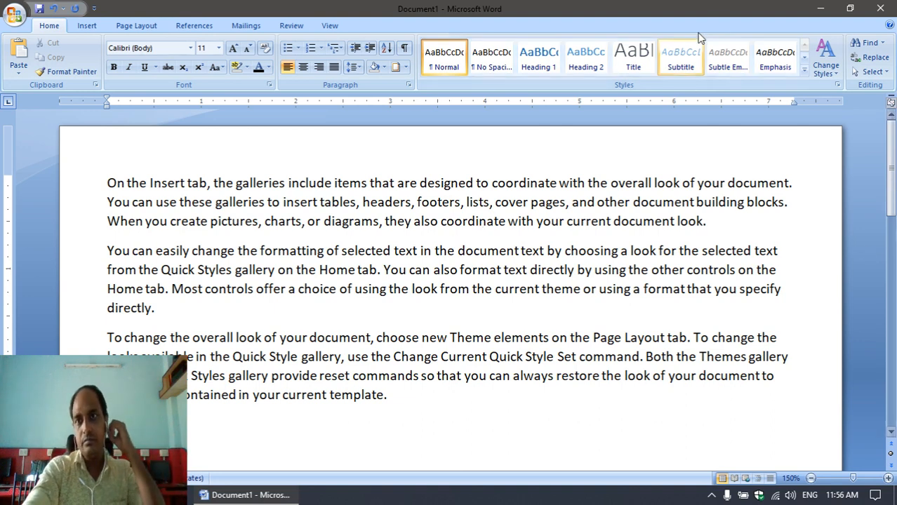
# Step: Minimise the document window and create a new folder on the Windows desktop
pyautogui.click(819, 14)
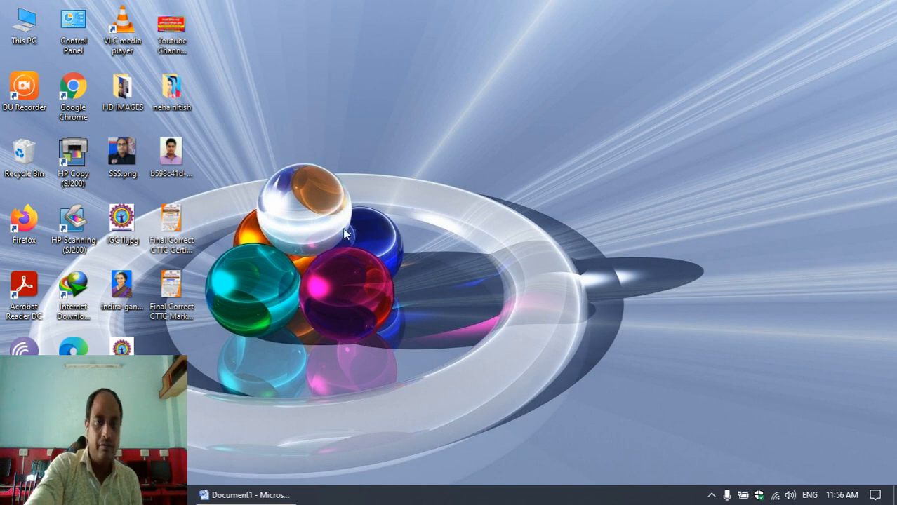
pyautogui.rightClick(441, 71)
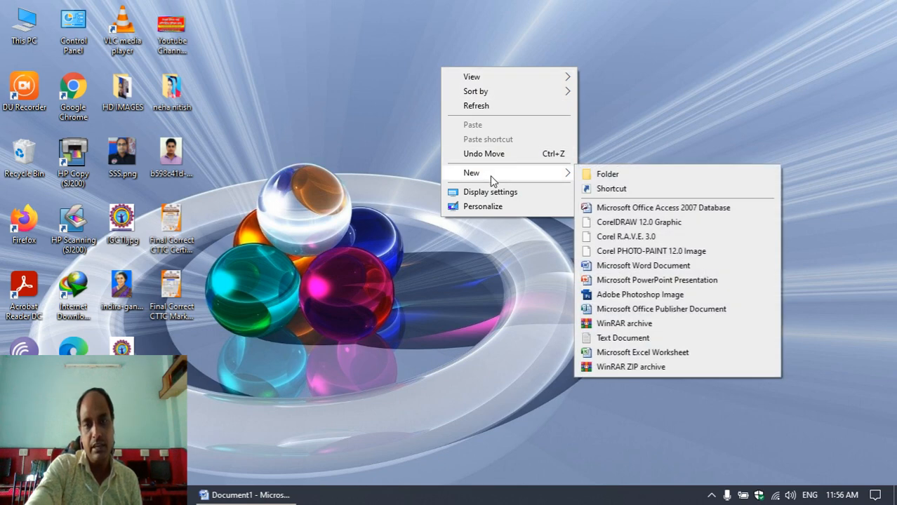
pyautogui.click(606, 175)
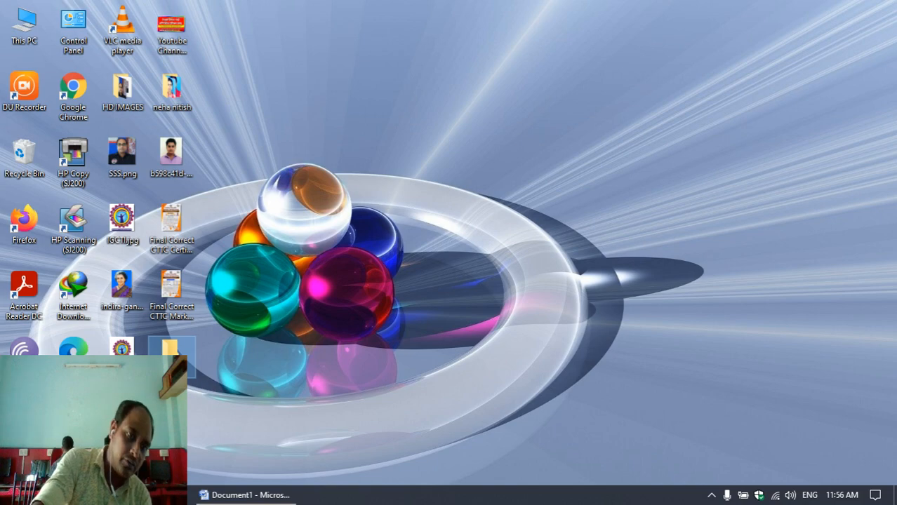
# Step: Look inside the new desktop folder, close it, and check the Word document before returning to the desktop
pyautogui.doubleClick(171, 349)
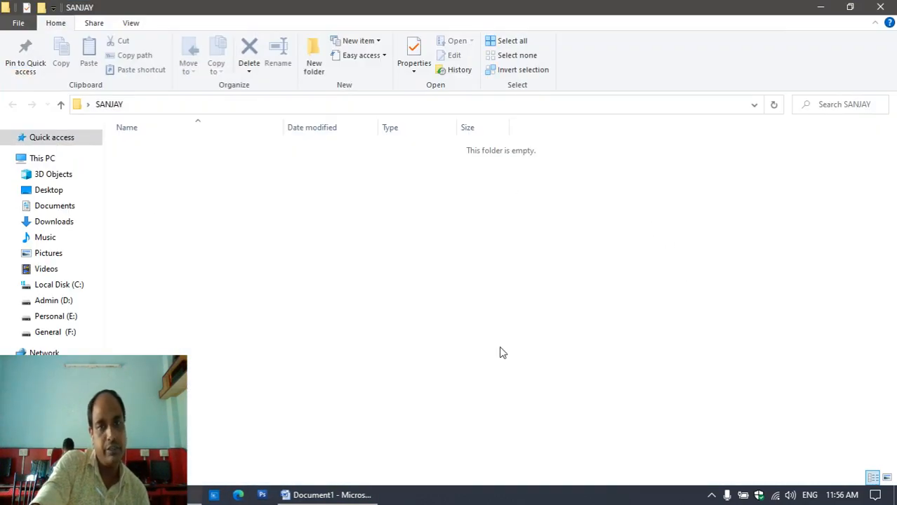
pyautogui.click(880, 7)
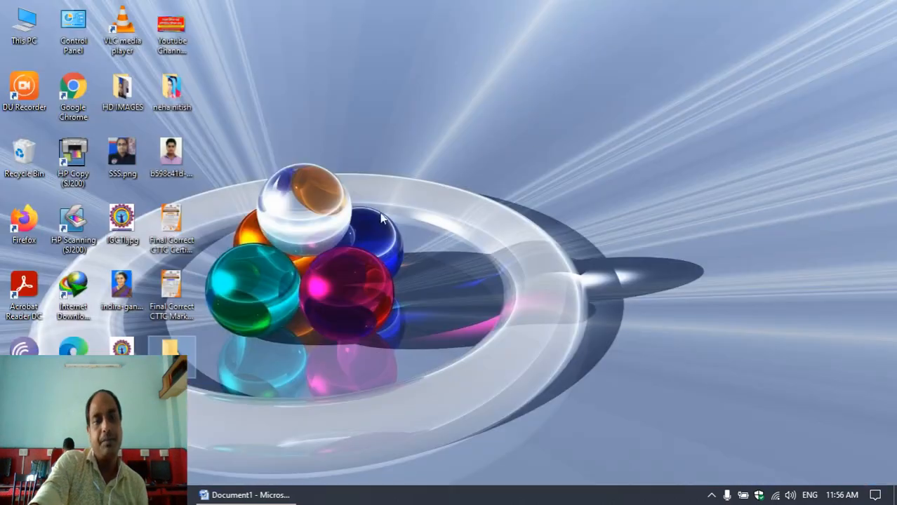
pyautogui.click(247, 496)
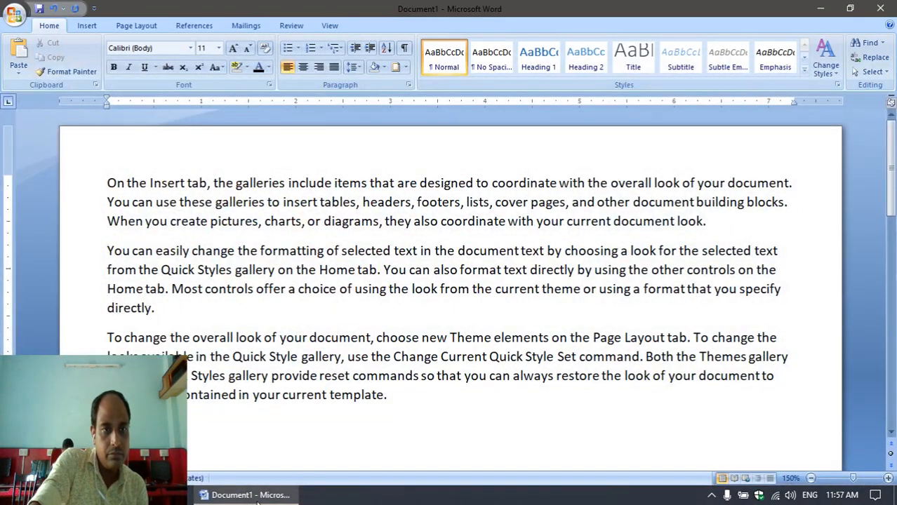
pyautogui.click(821, 9)
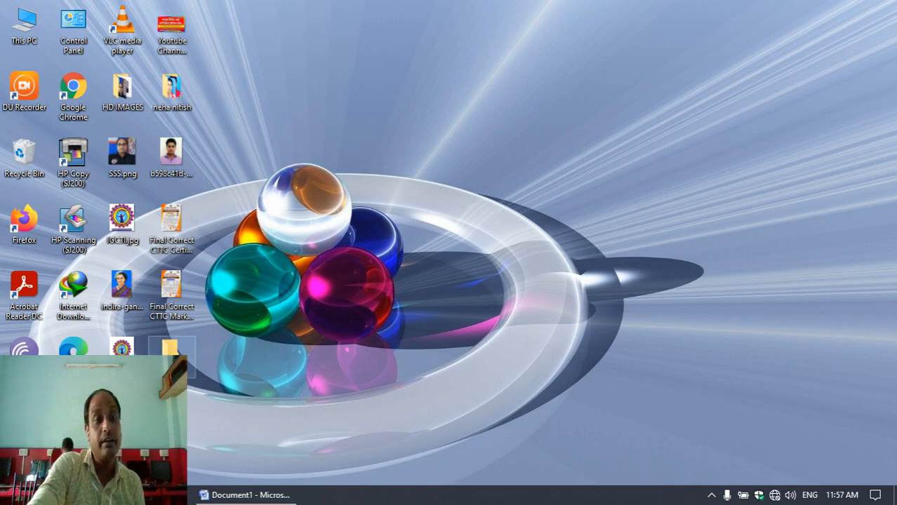
# Step: Rename the new desktop folder to a different person's first name, and open it to check its contents
pyautogui.rightClick(167, 365)
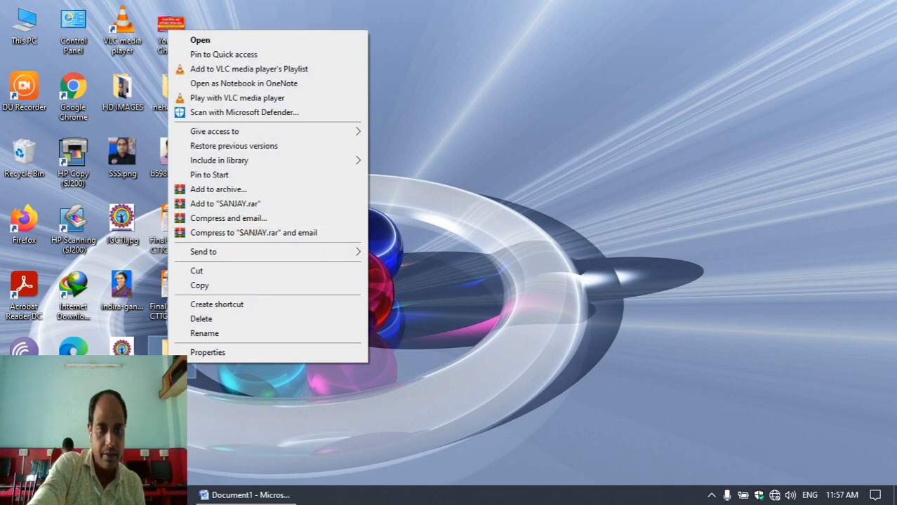
pyautogui.click(208, 333)
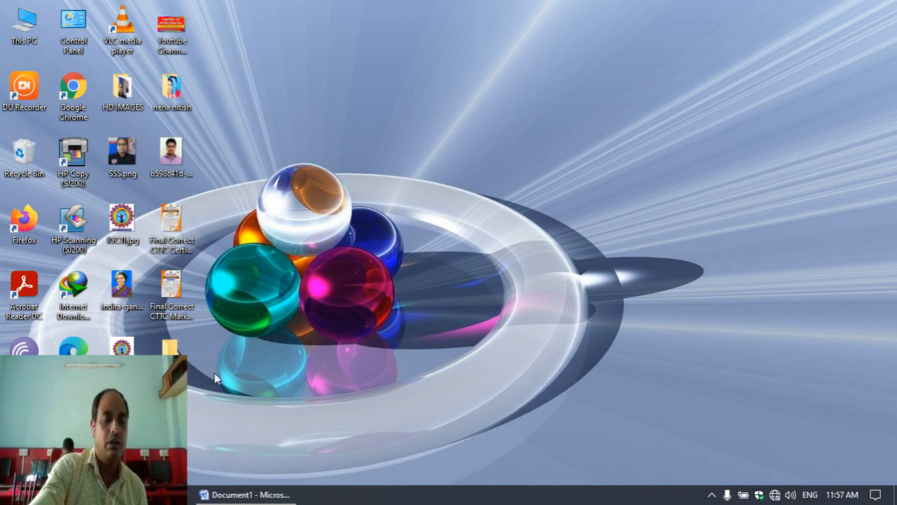
pyautogui.click(309, 332)
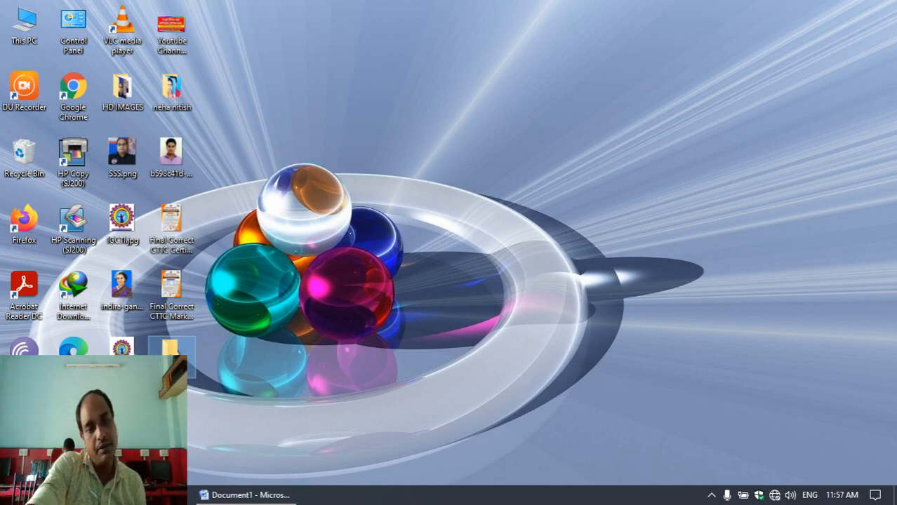
pyautogui.doubleClick(177, 353)
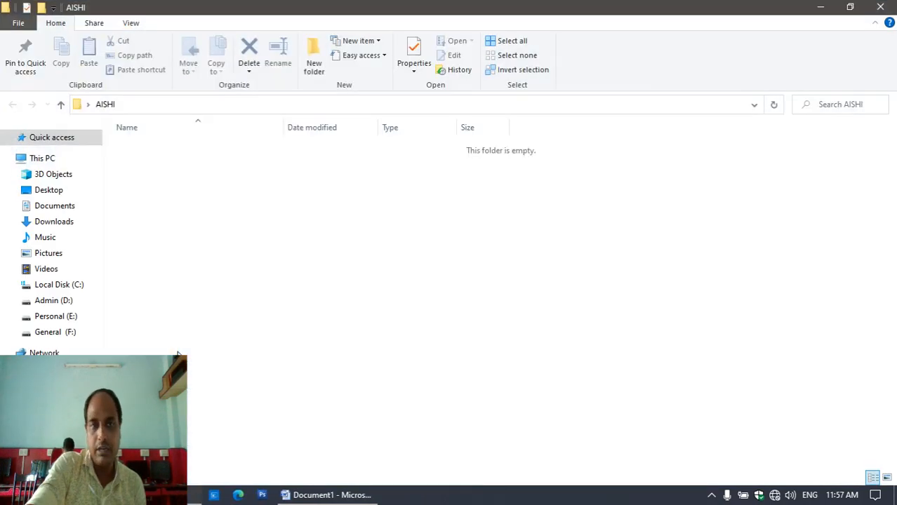
pyautogui.click(880, 7)
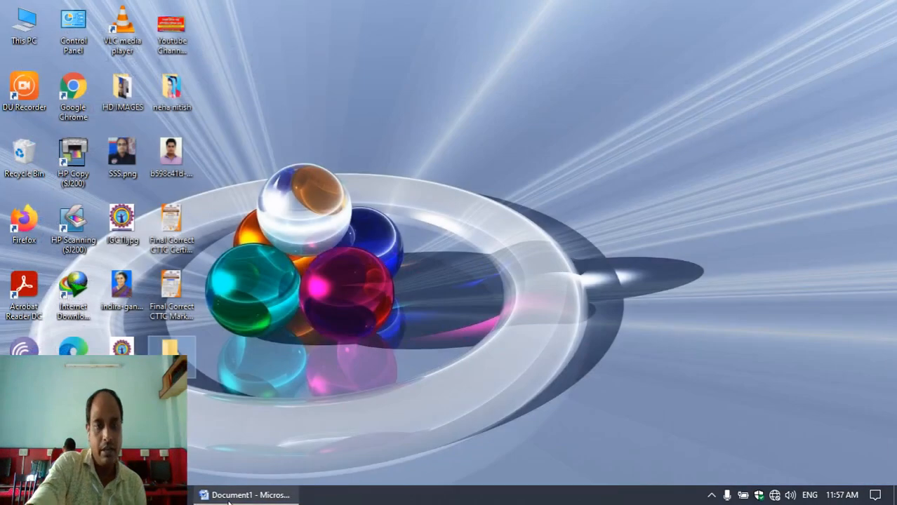
# Step: Switch to the Word document and start saving it, choosing the renamed folder on the Desktop as the location
pyautogui.click(238, 495)
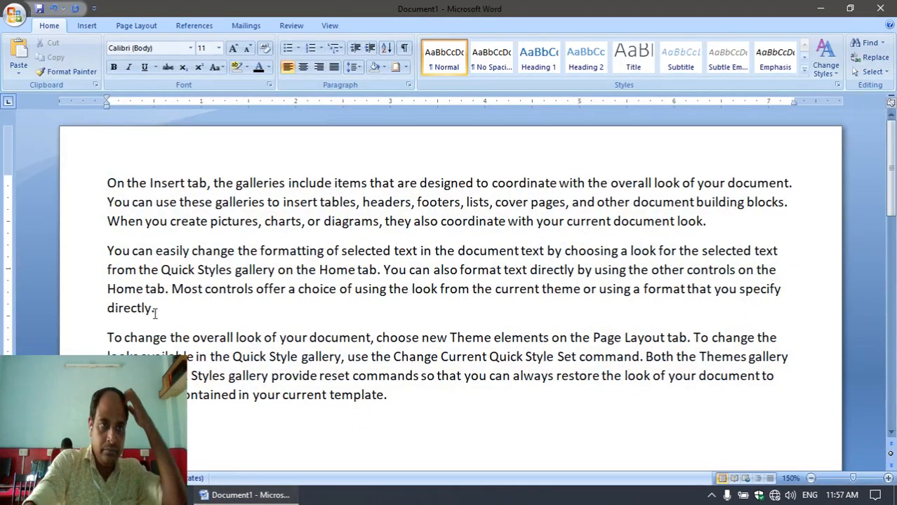
pyautogui.click(13, 16)
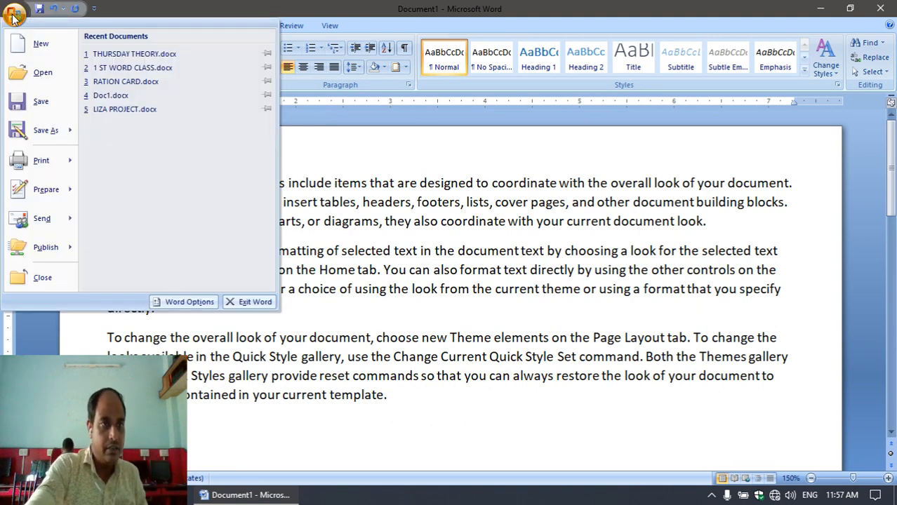
pyautogui.click(33, 101)
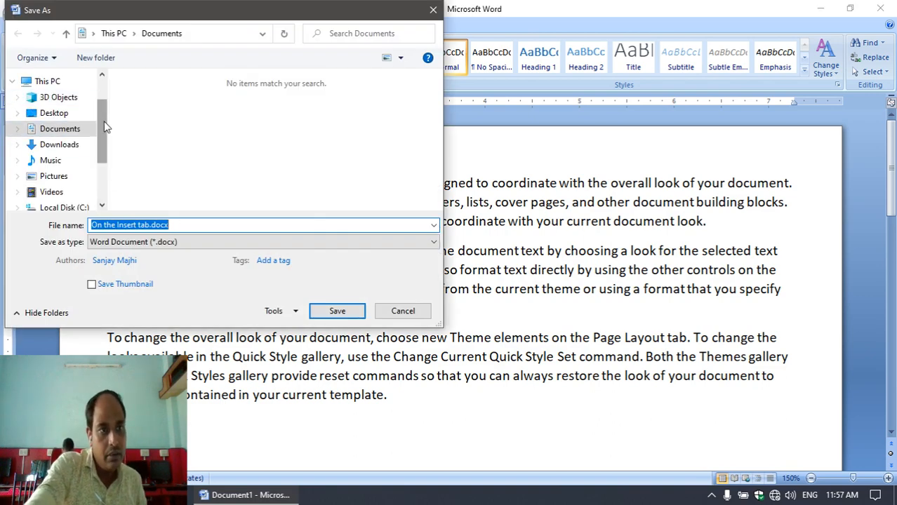
pyautogui.scroll(1, 106, 126)
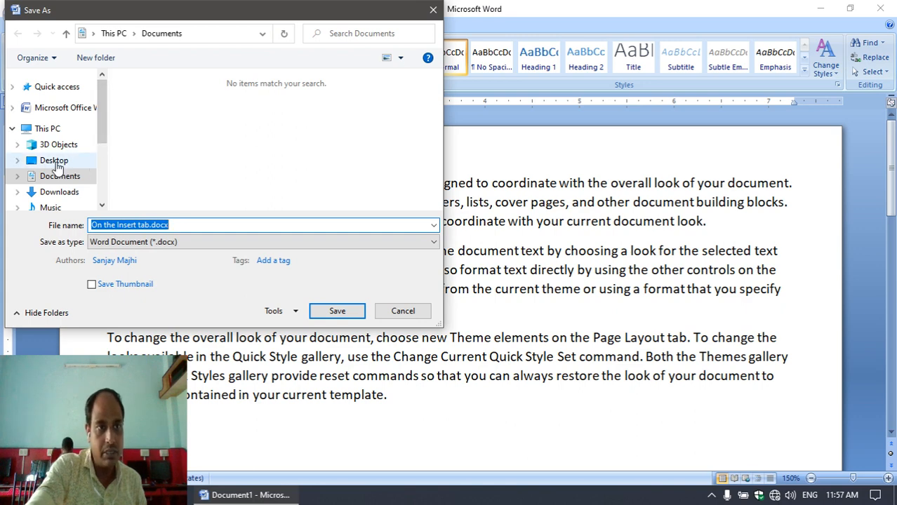
pyautogui.click(56, 161)
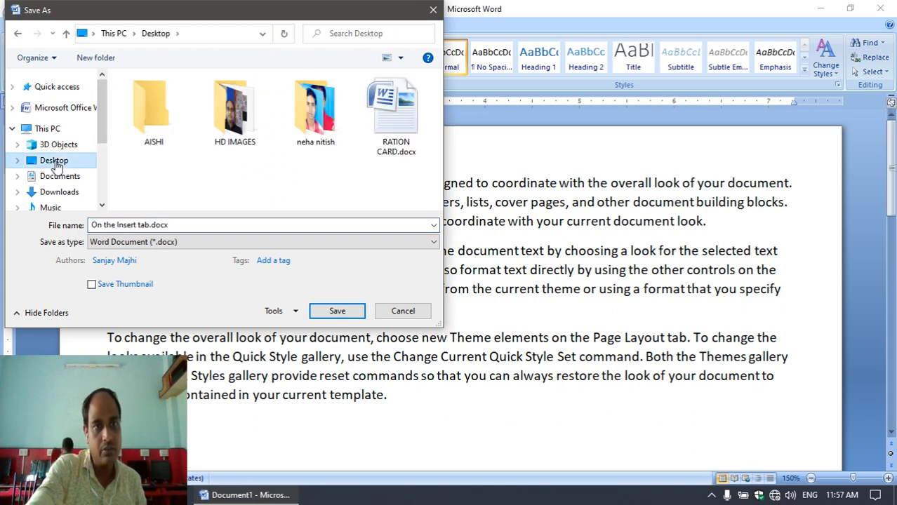
pyautogui.doubleClick(146, 109)
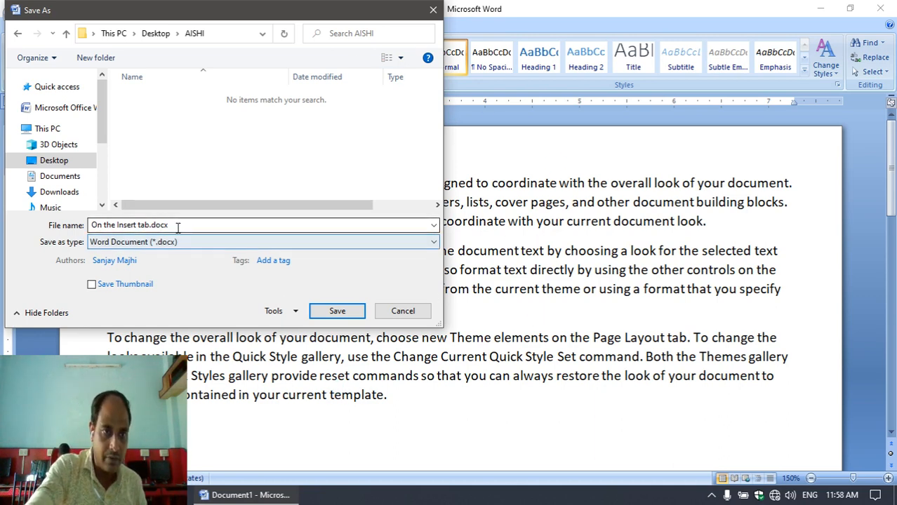
# Step: Save the document as FIRST CLASS OF MS WORD in Word Document (*.docx) format and close Word
pyautogui.moveTo(174, 225); pyautogui.dragTo(109, 219)
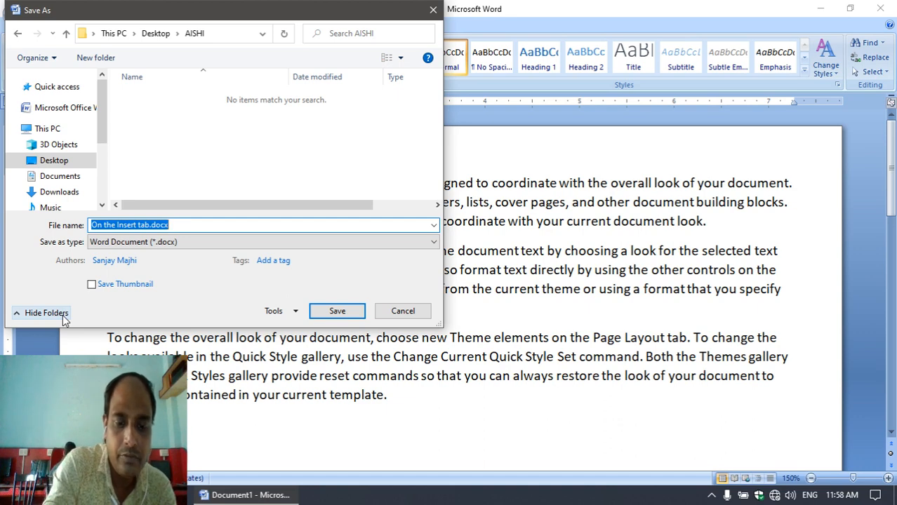
pyautogui.write('FIRST ')
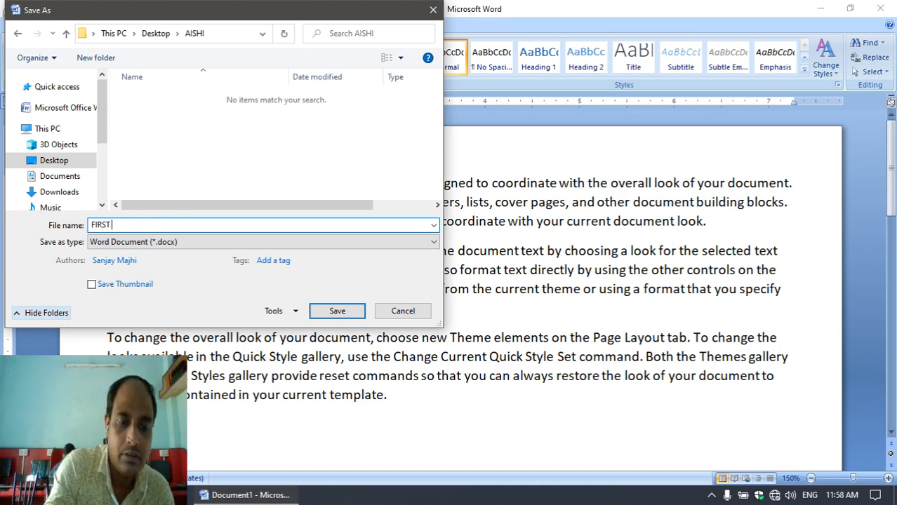
pyautogui.write('CLASS')
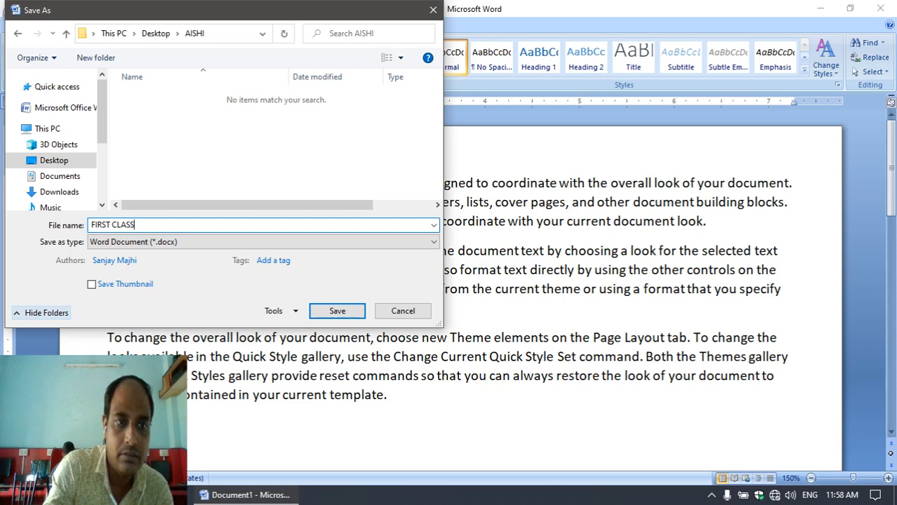
pyautogui.write(' OF')
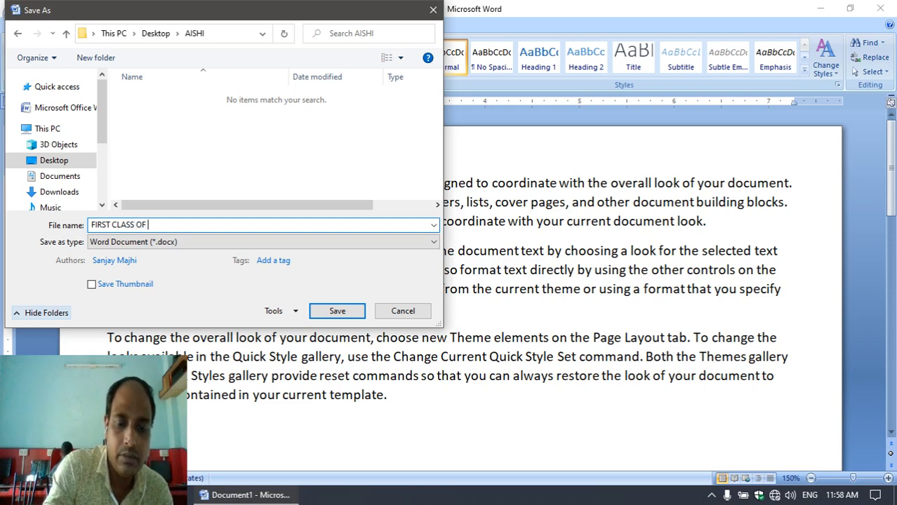
pyautogui.write(' MS WO')
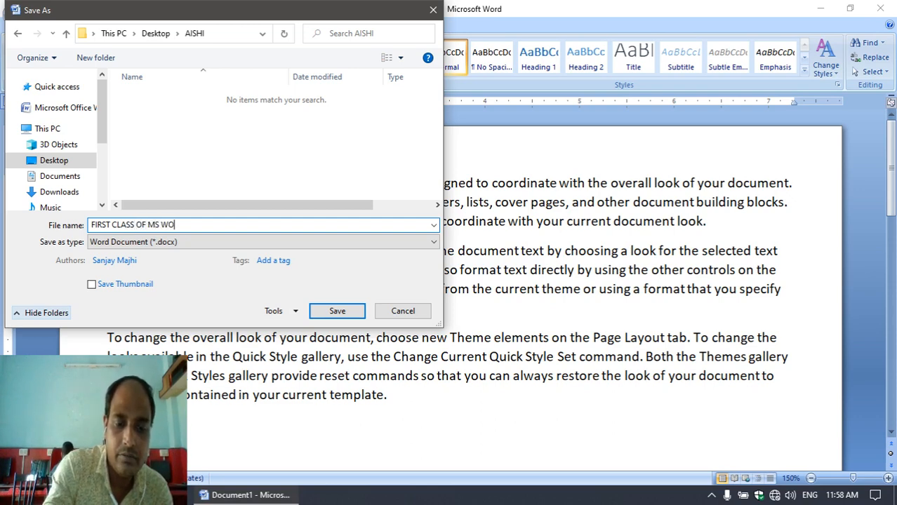
pyautogui.write('RD')
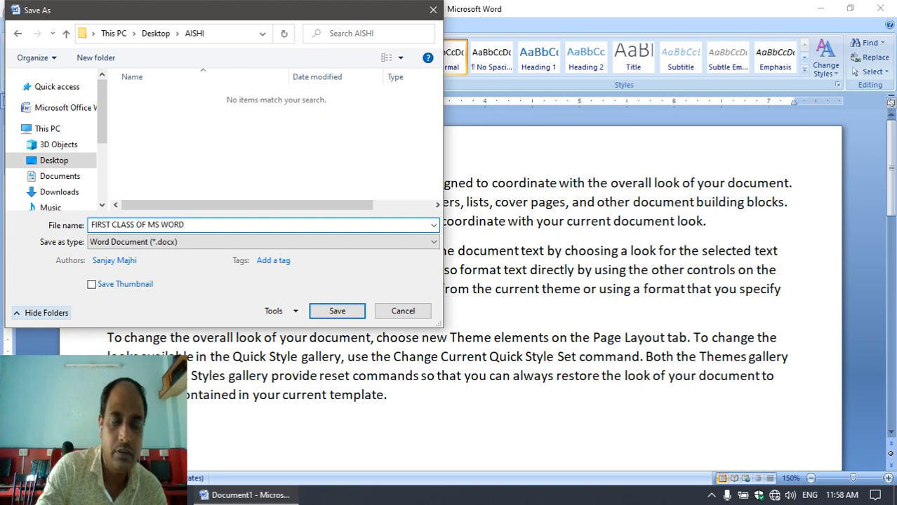
pyautogui.click(337, 314)
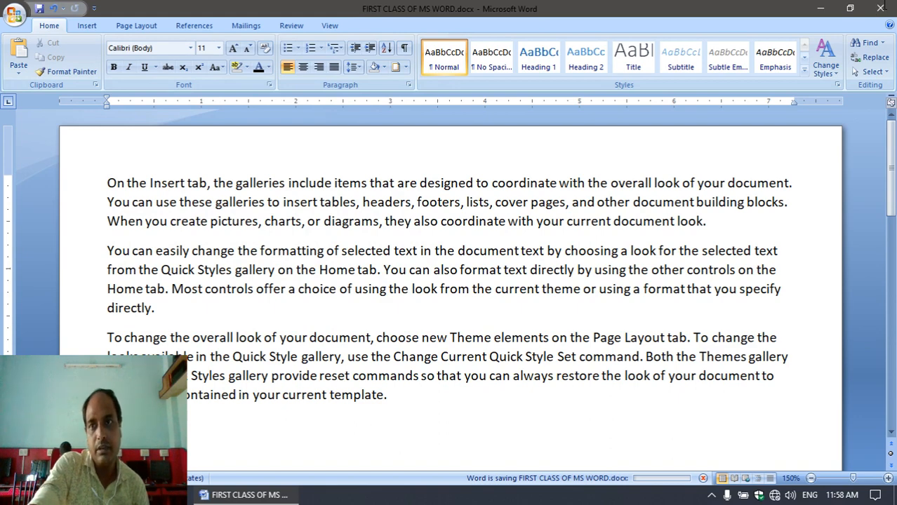
pyautogui.click(880, 8)
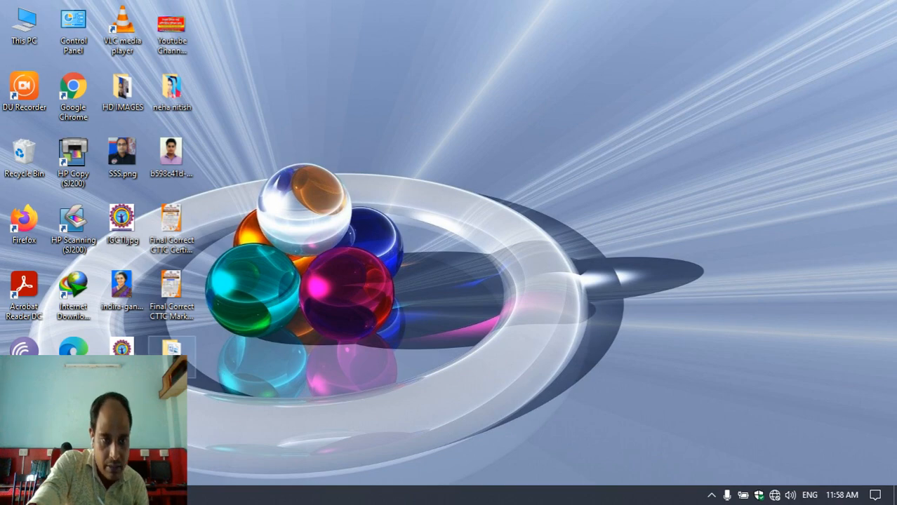
# Step: Open the renamed desktop folder to check the saved Word document, and close the folder window
pyautogui.doubleClick(172, 349)
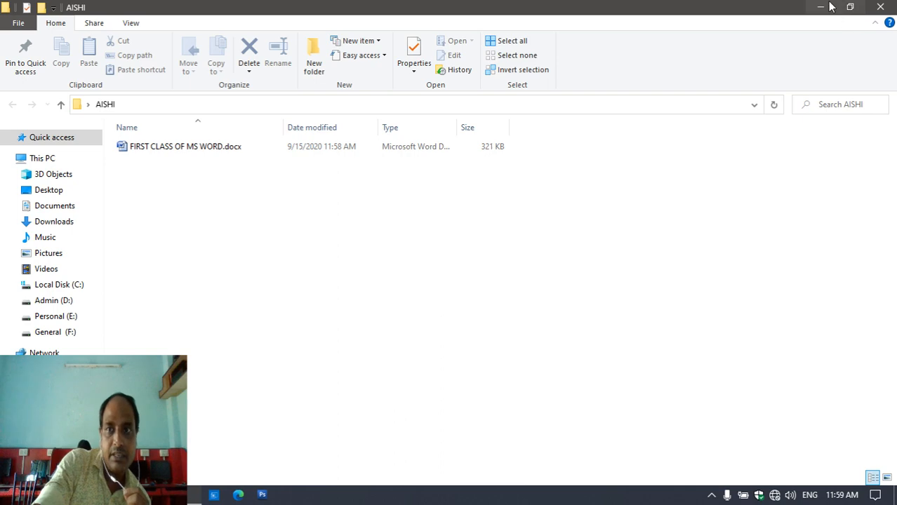
pyautogui.click(881, 9)
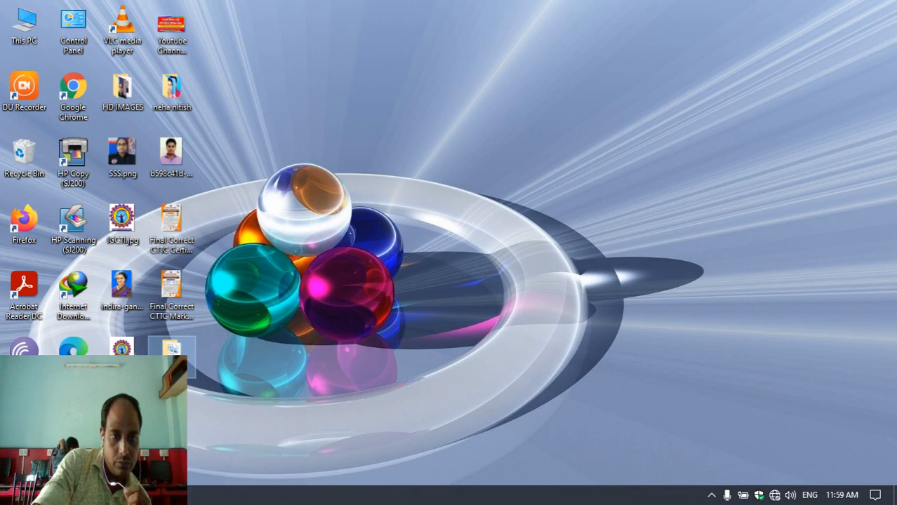
pyautogui.click(710, 495)
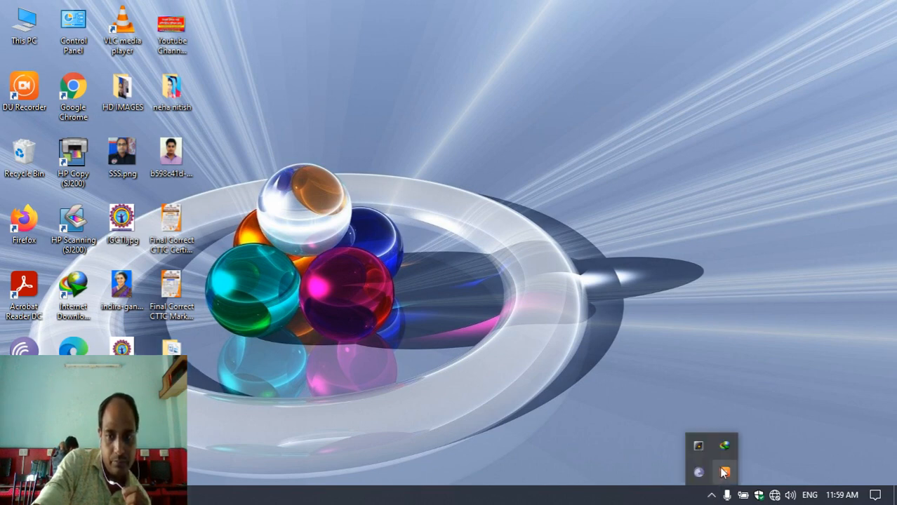
pyautogui.rightClick(724, 473)
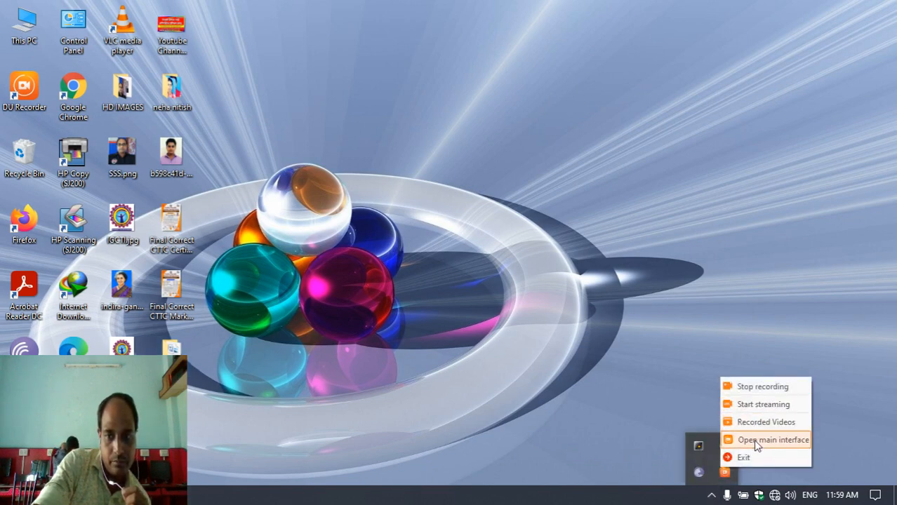